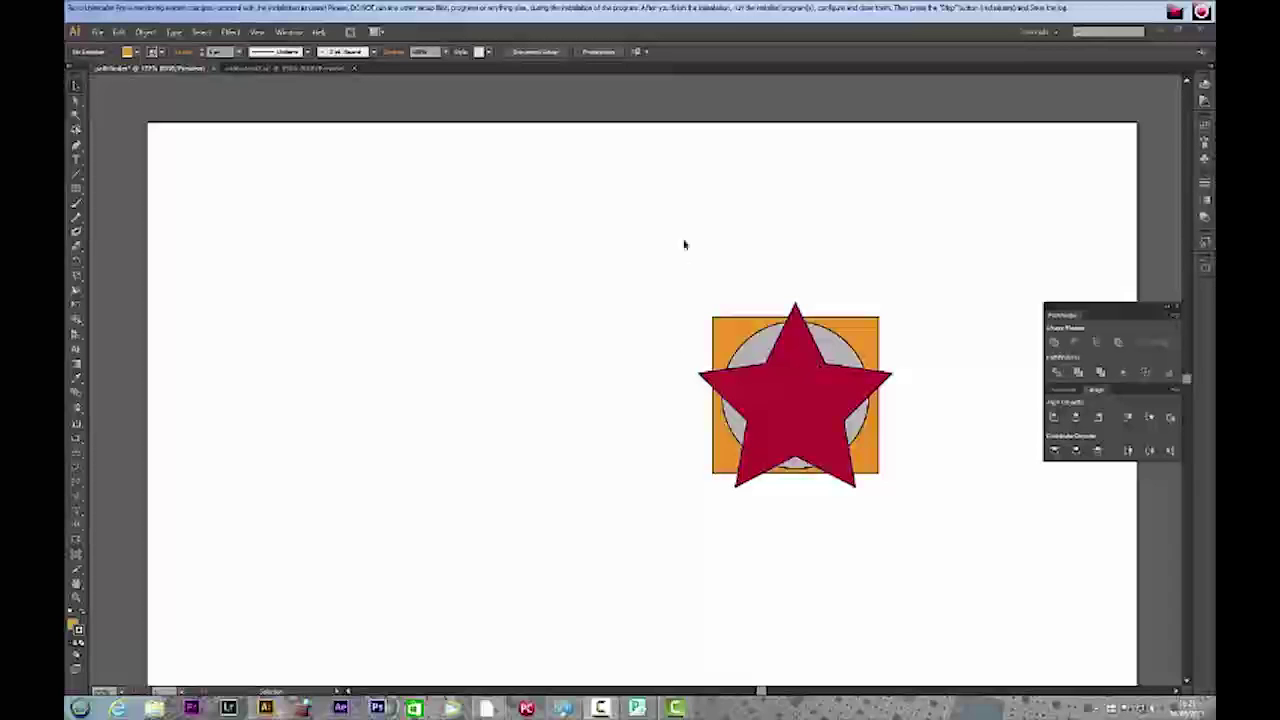
# Select the star, circle and square together and apply the Pathfinder Subtract effect to them
pyautogui.moveTo(672, 285); pyautogui.dragTo(934, 537)
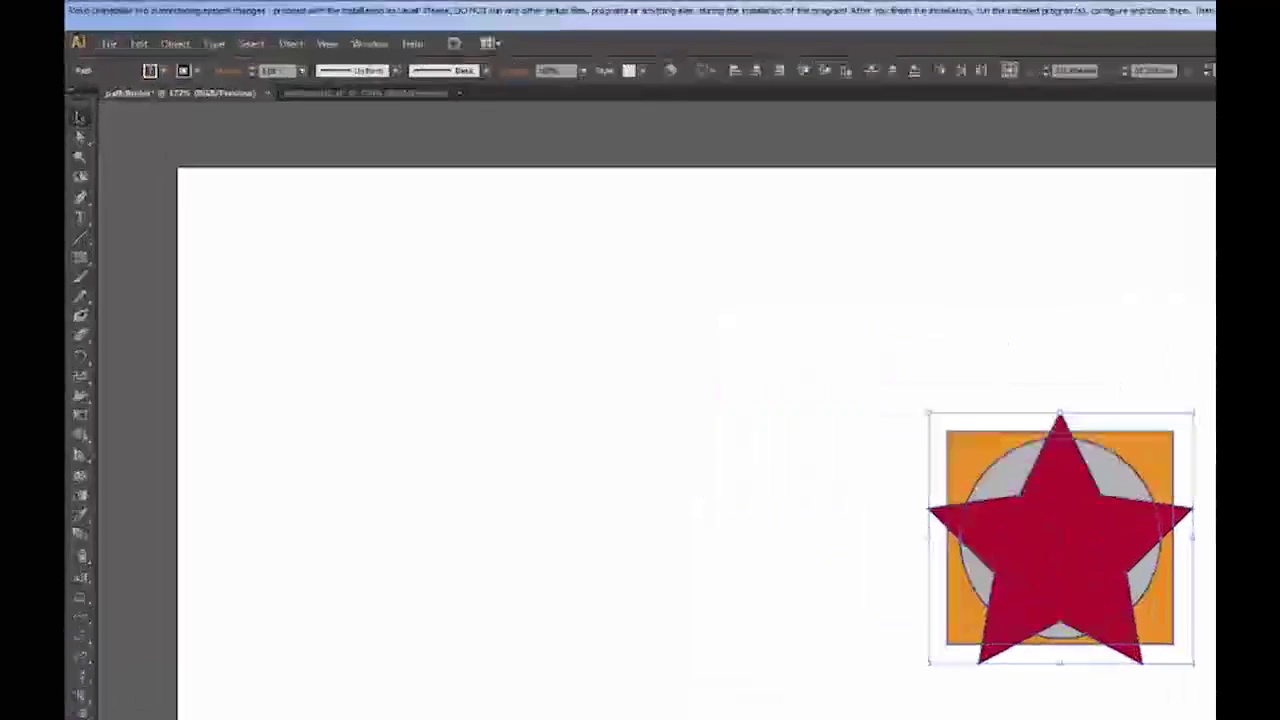
pyautogui.click(290, 43)
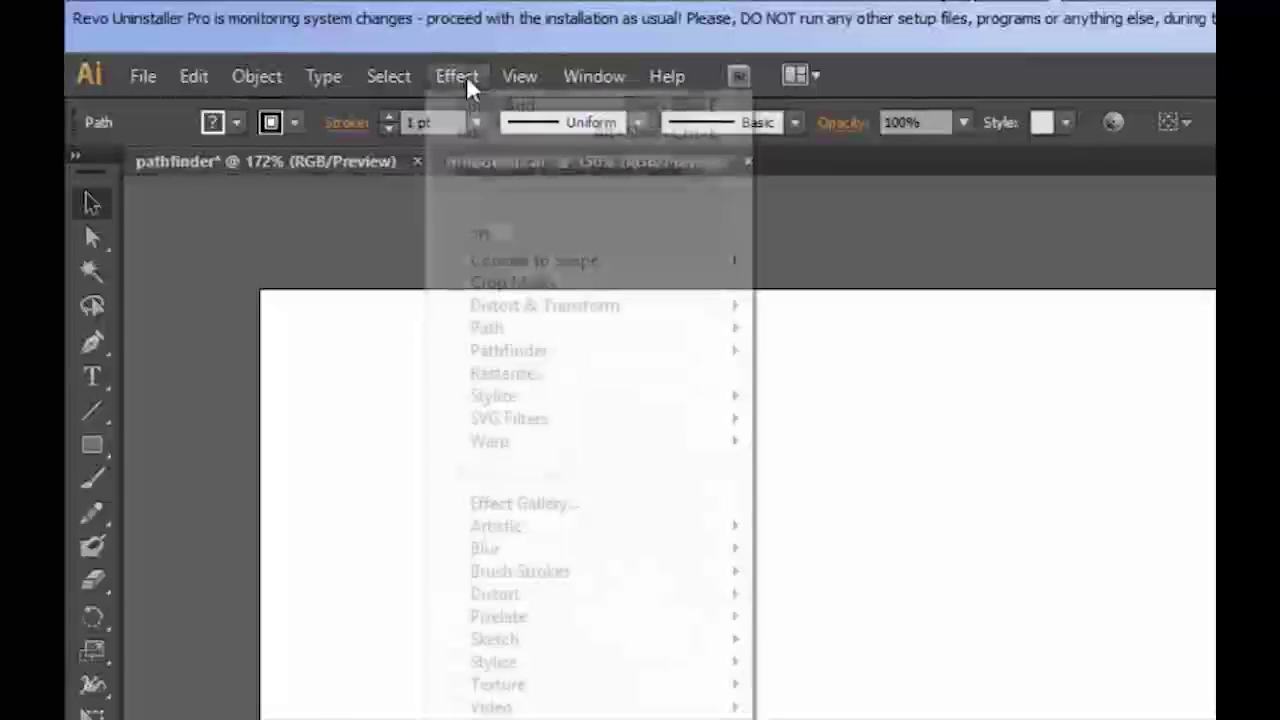
pyautogui.moveTo(530, 362)
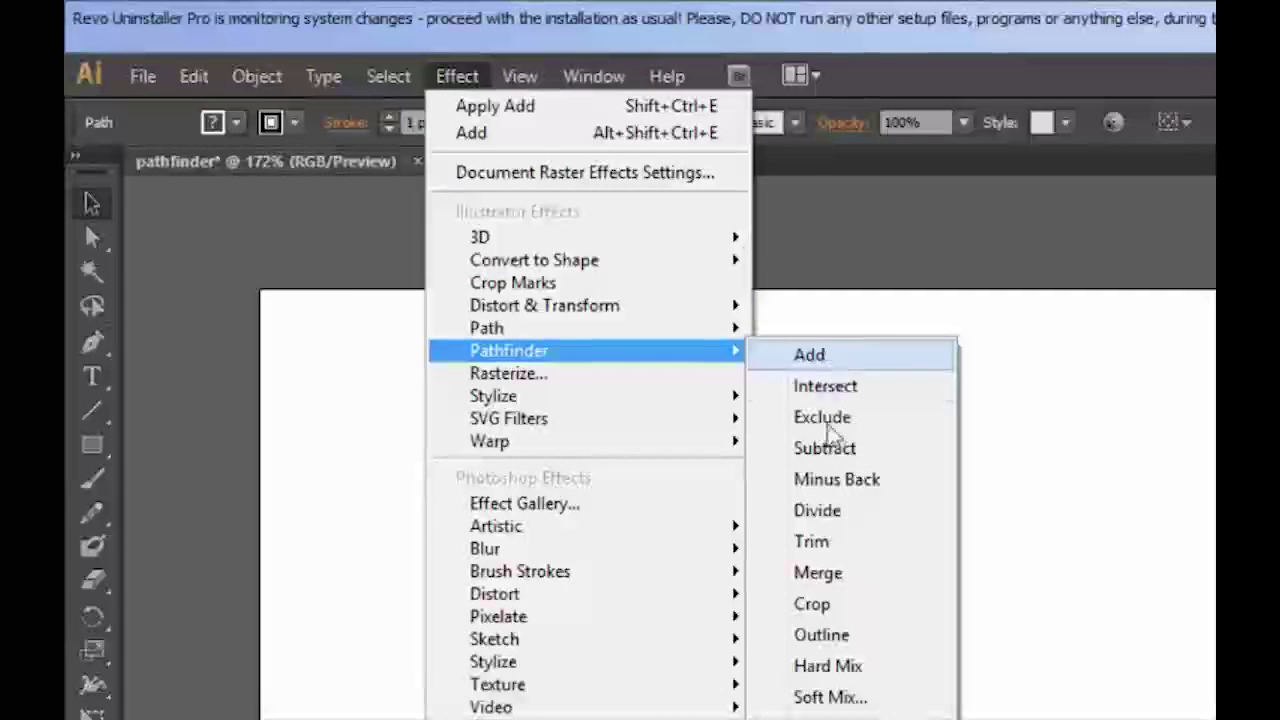
pyautogui.click(833, 452)
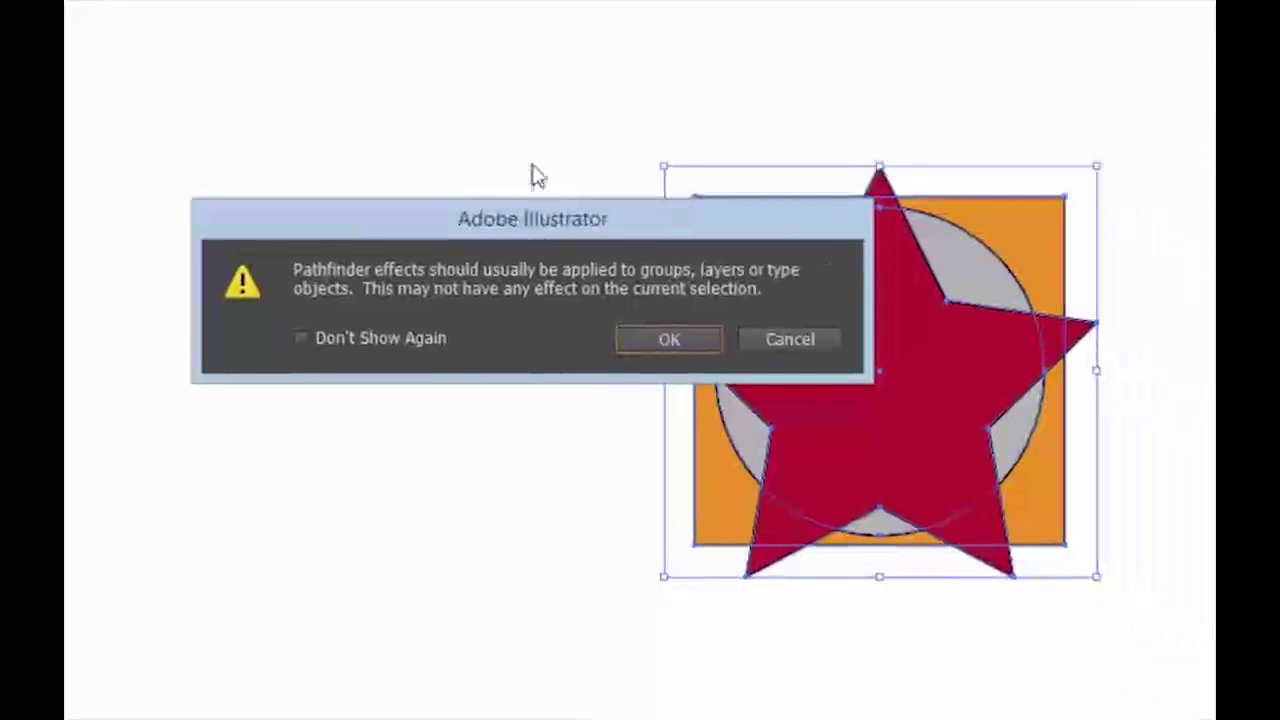
pyautogui.moveTo(527, 234); pyautogui.dragTo(533, 62)
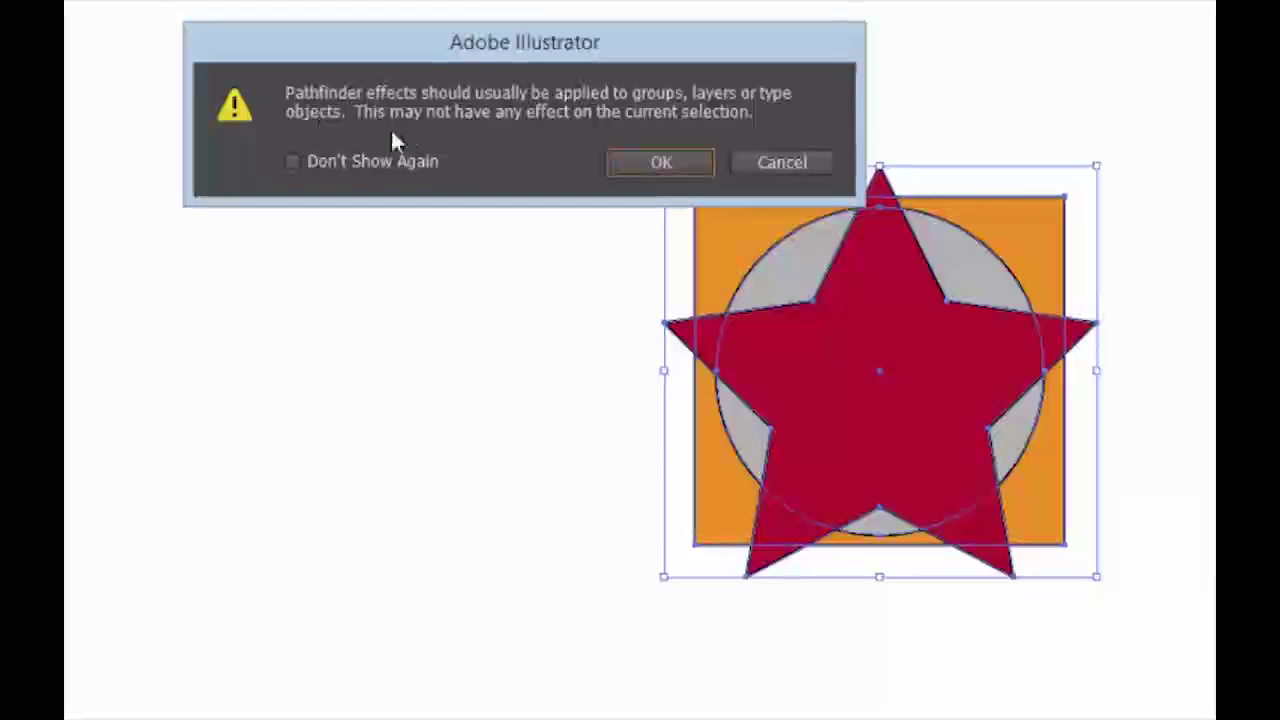
pyautogui.moveTo(685, 61); pyautogui.dragTo(373, 79)
pyautogui.click(352, 181)
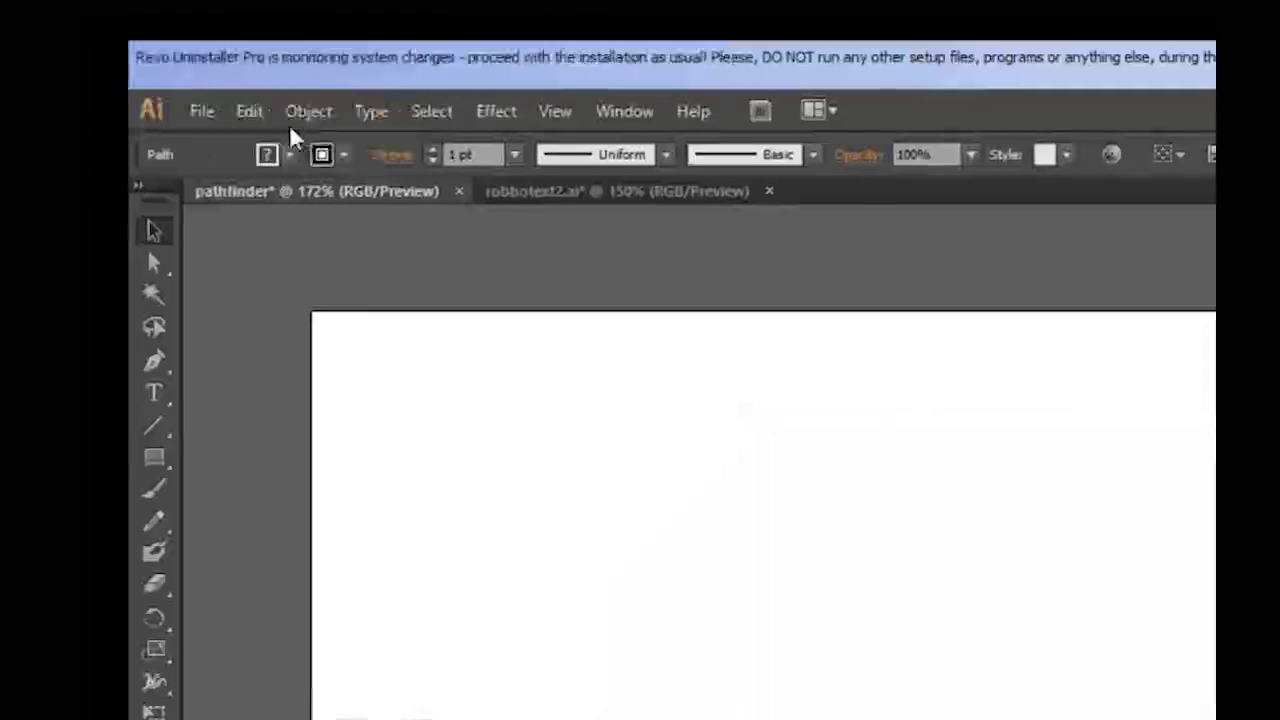
# Group the star, circle and square, and apply the Pathfinder Subtract effect to the group
pyautogui.click(304, 112)
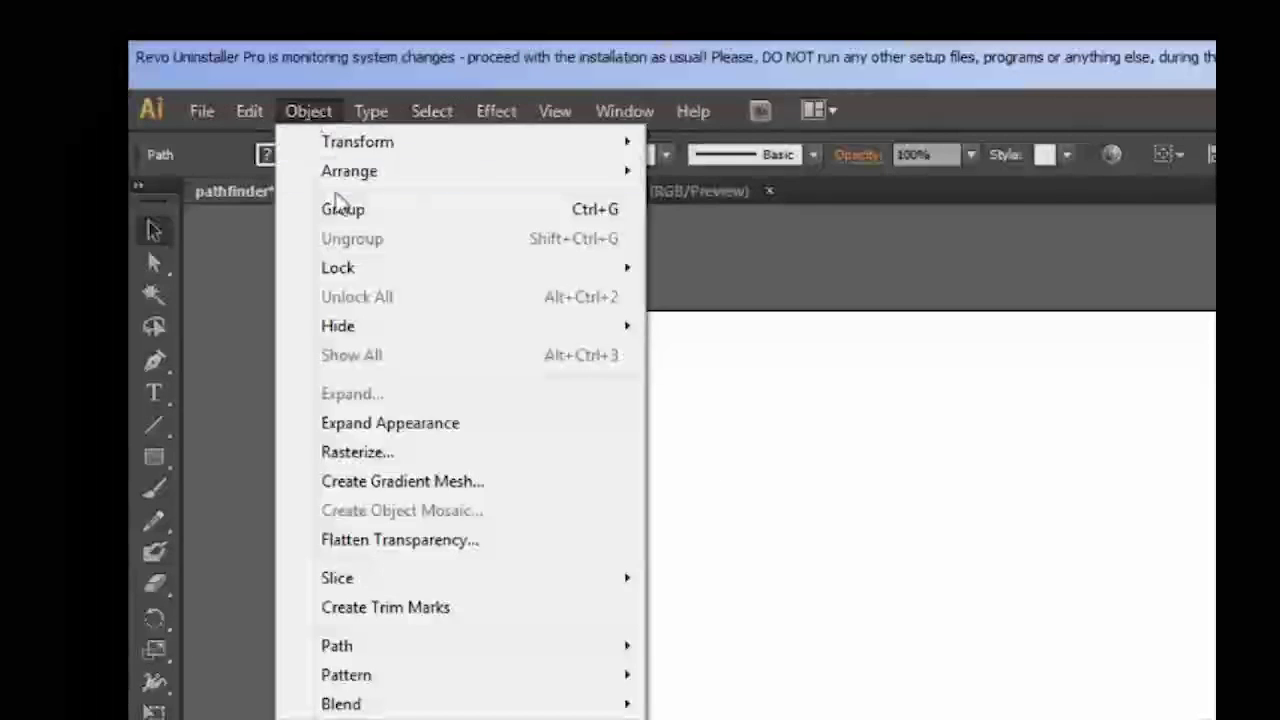
pyautogui.click(333, 207)
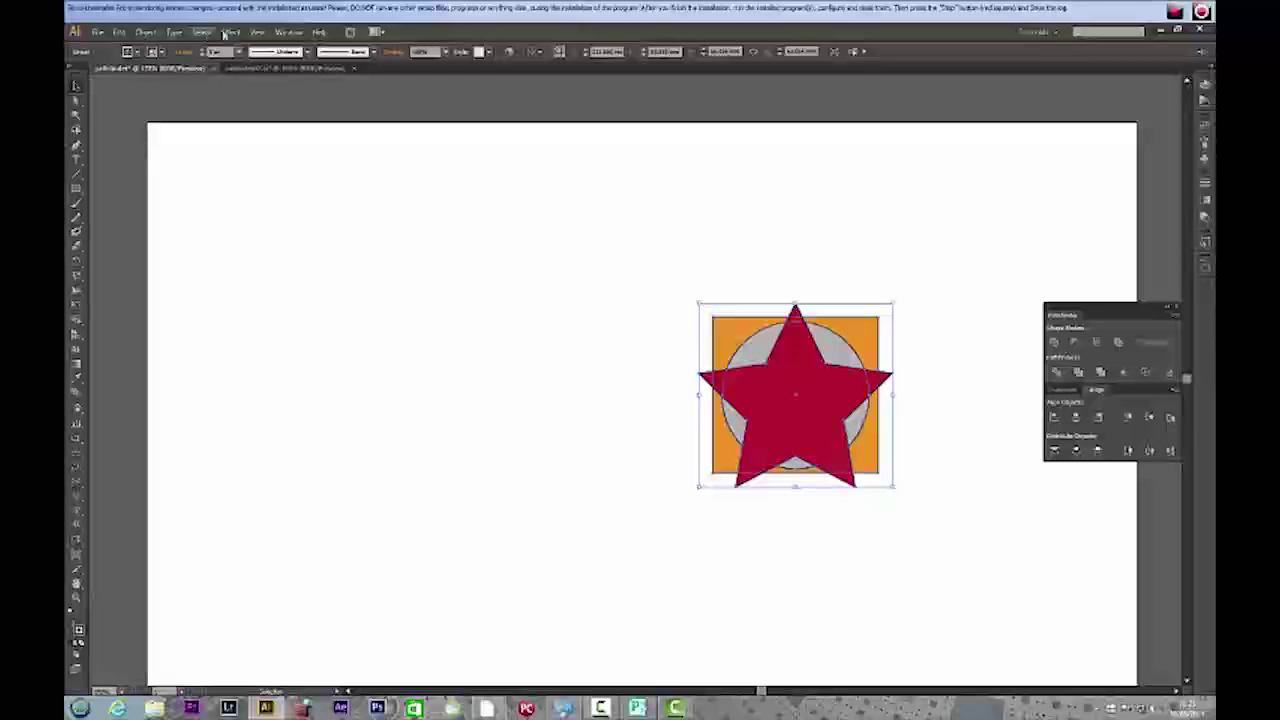
pyautogui.click(229, 33)
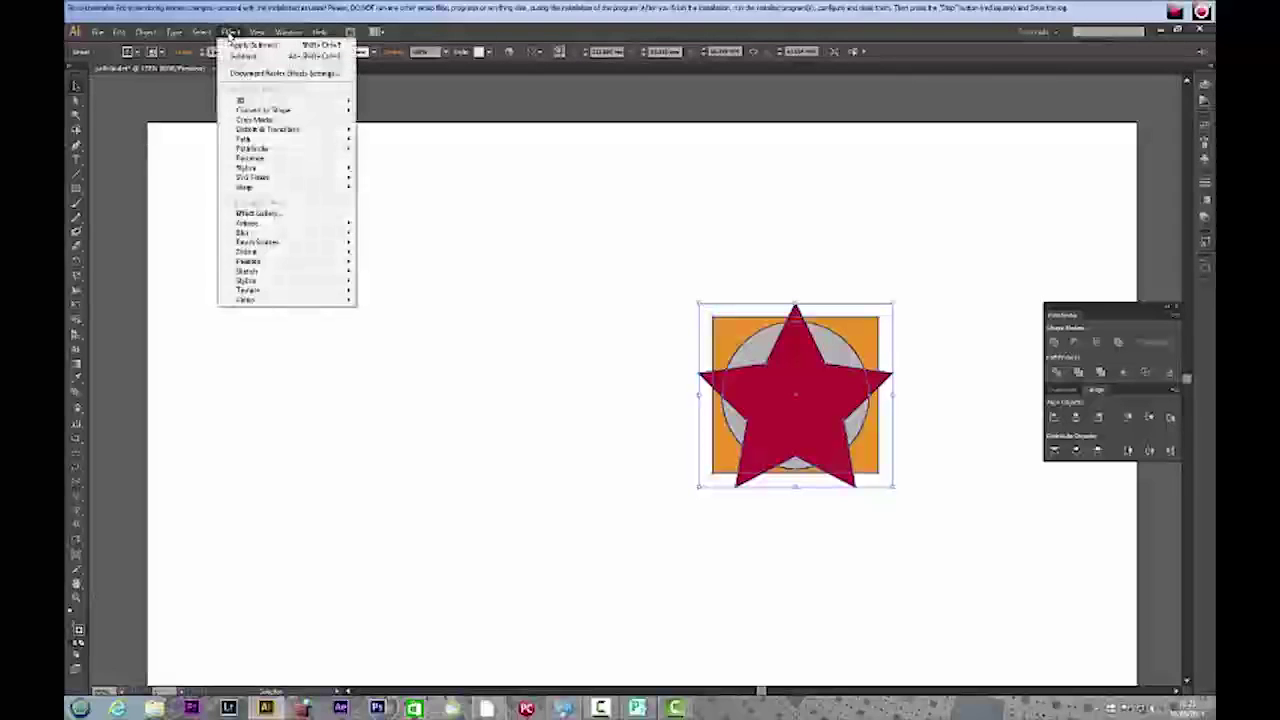
pyautogui.moveTo(257, 151)
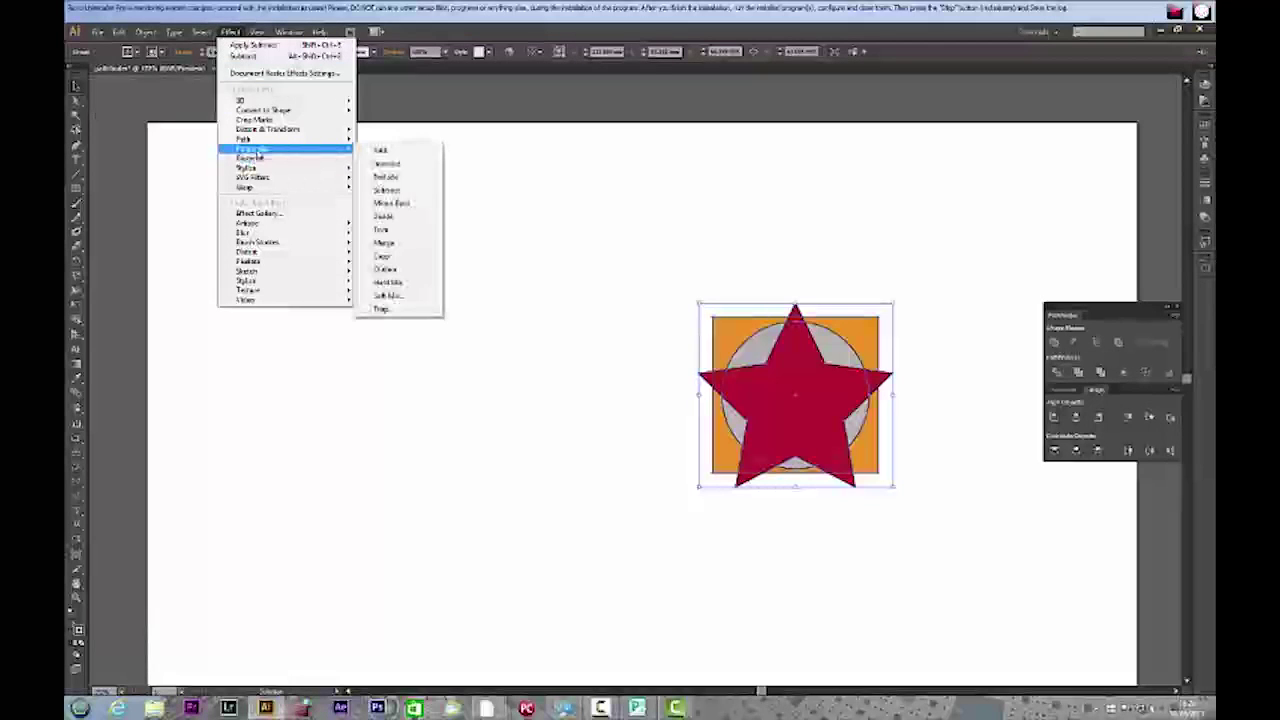
pyautogui.click(389, 190)
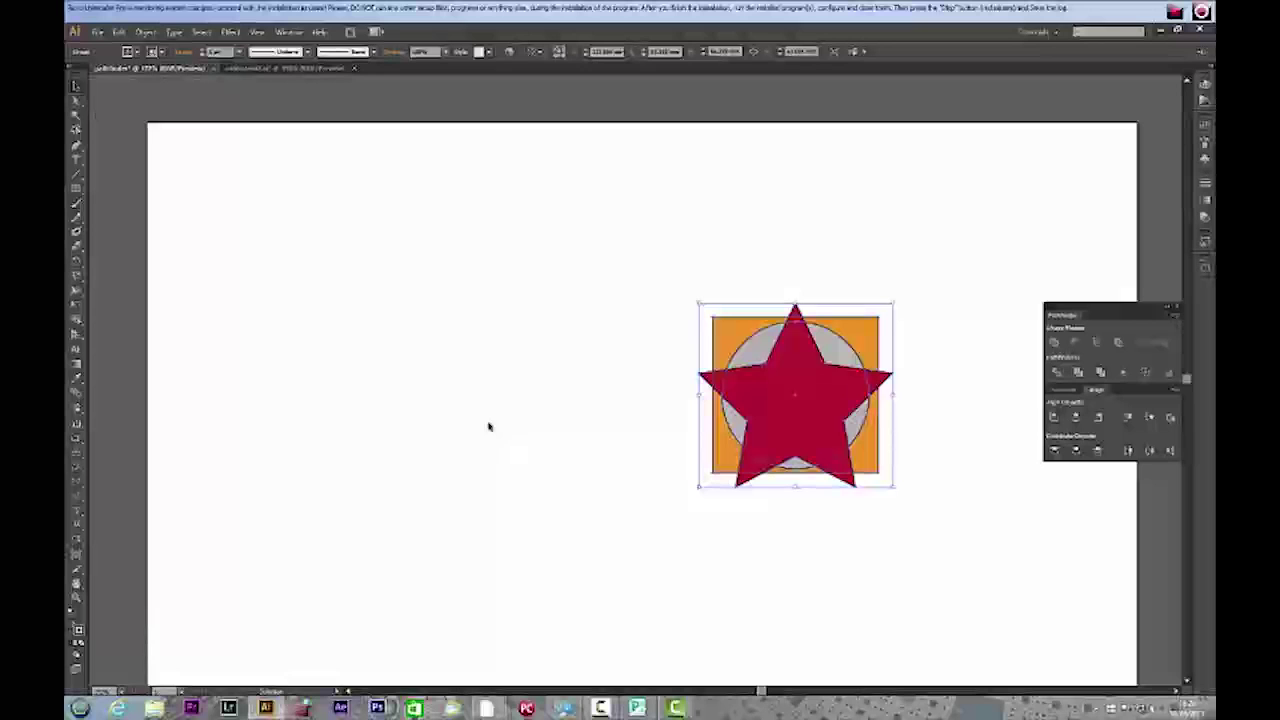
# Within the group, move the star slightly down and left, and shift the circle right to meet the square's edge
pyautogui.click(475, 329)
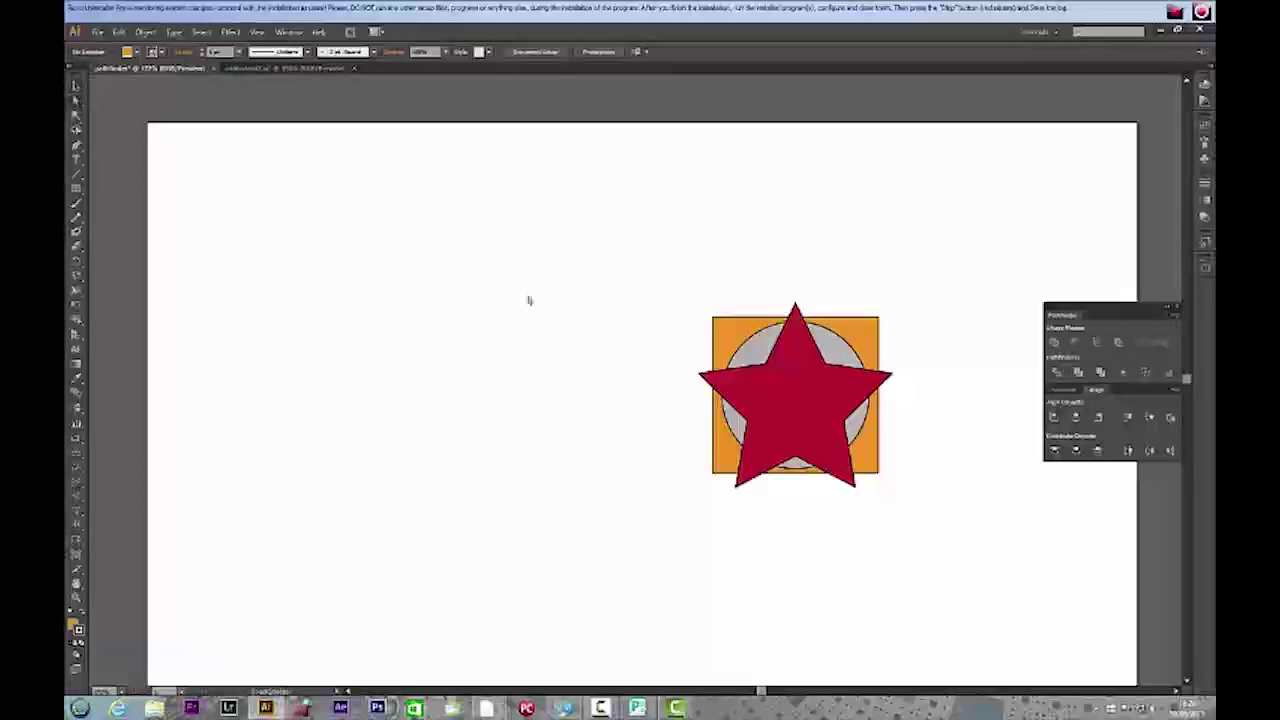
pyautogui.moveTo(796, 400); pyautogui.dragTo(783, 423)
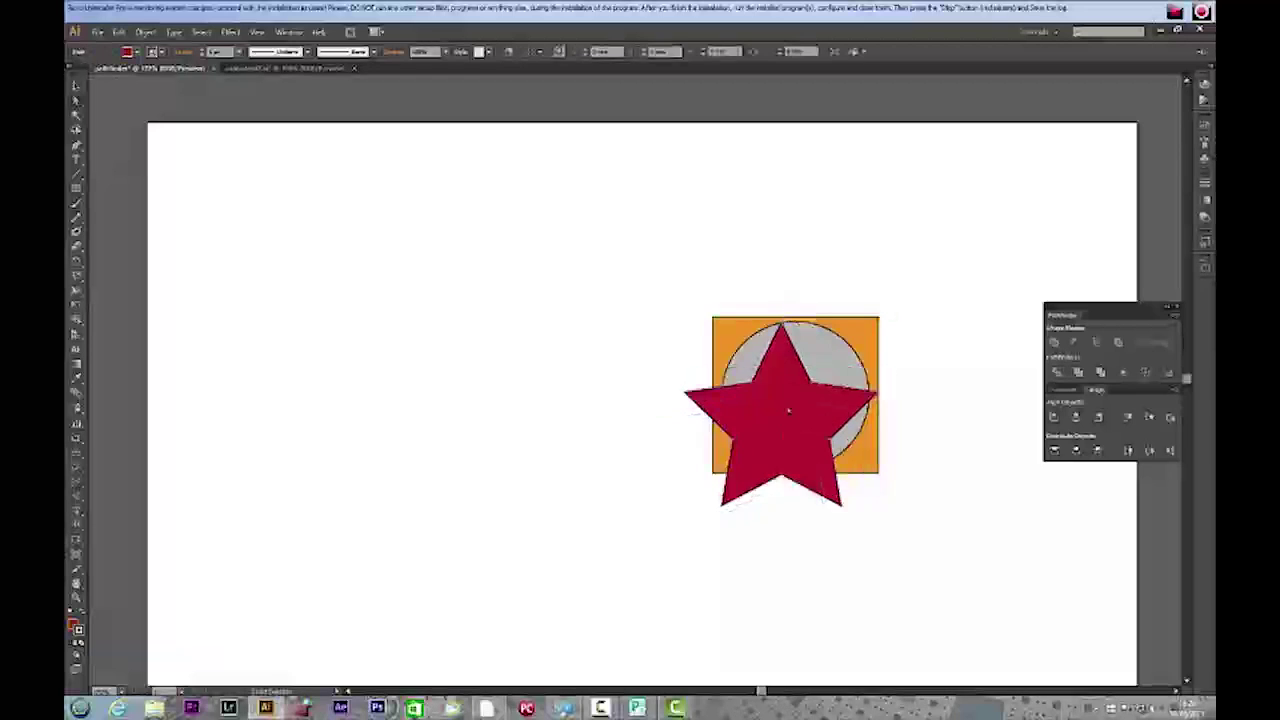
pyautogui.moveTo(830, 358); pyautogui.dragTo(870, 362)
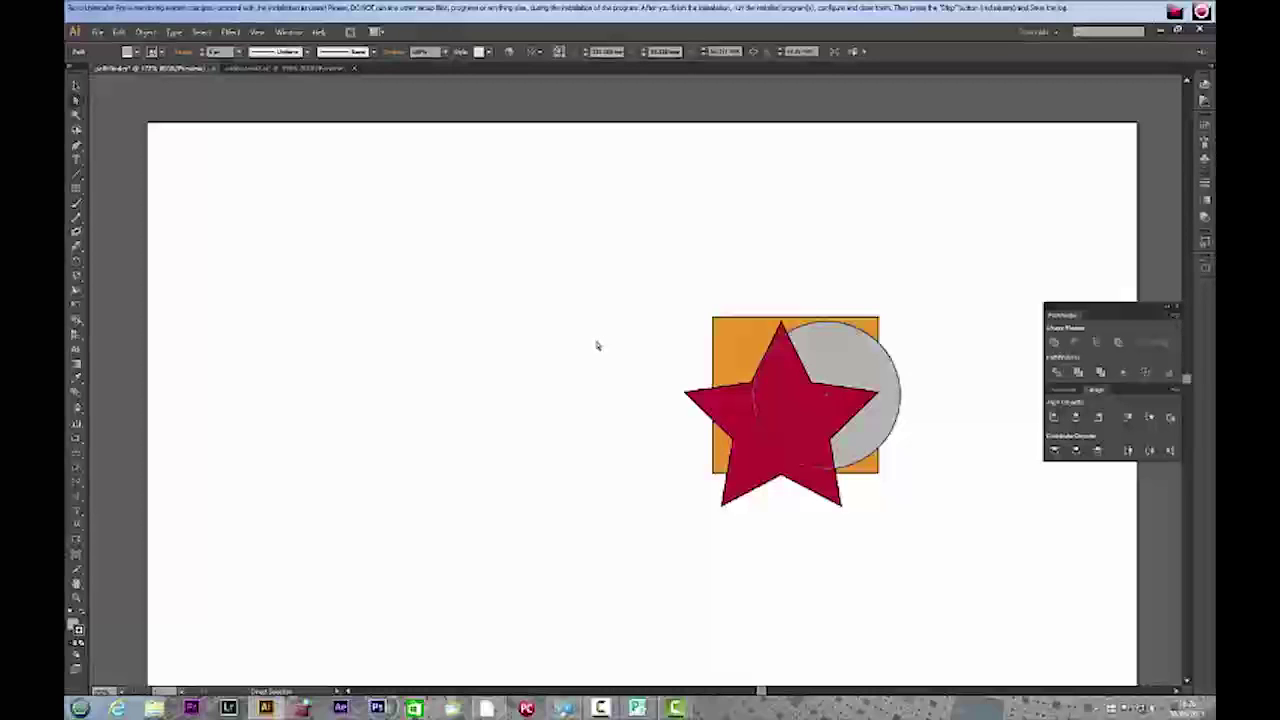
pyautogui.moveTo(851, 363)
pyautogui.mouseDown()
pyautogui.moveTo(823, 362)
pyautogui.moveTo(831, 346)
pyautogui.moveTo(831, 358)
pyautogui.mouseUp()
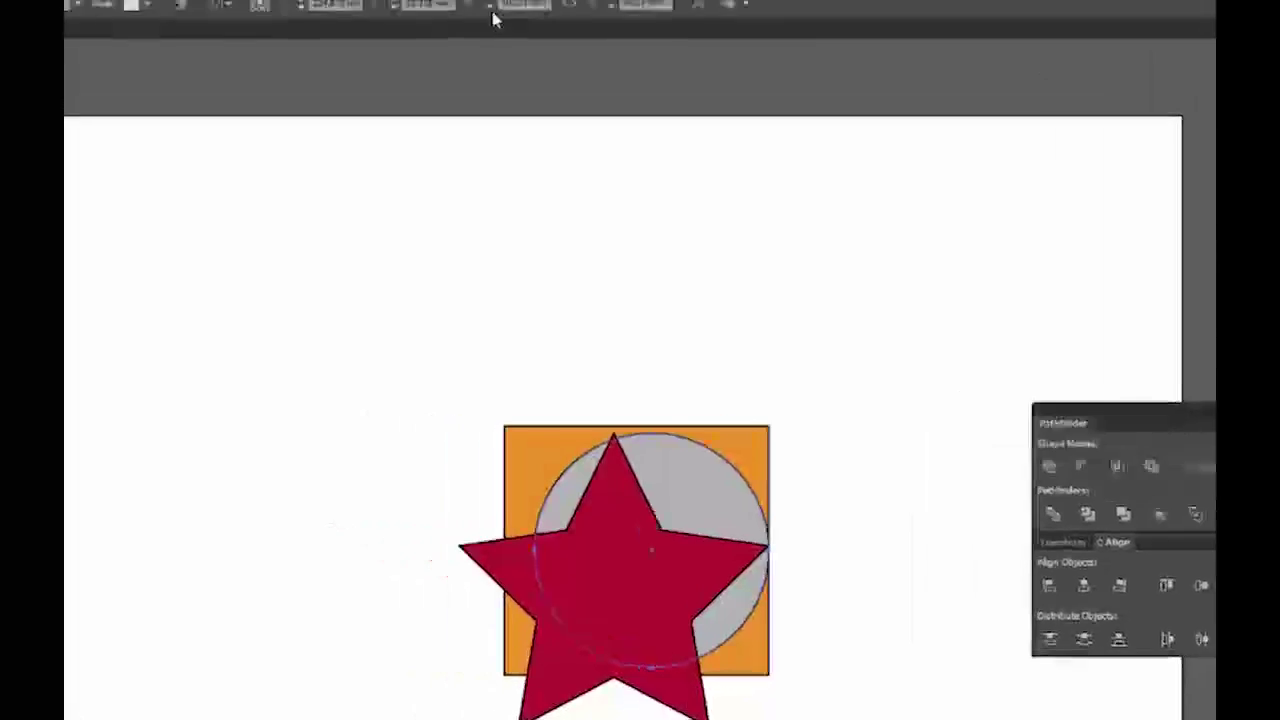
# Display the appearance attributes of the group and open the options of its Subtract effect
pyautogui.click(420, 51)
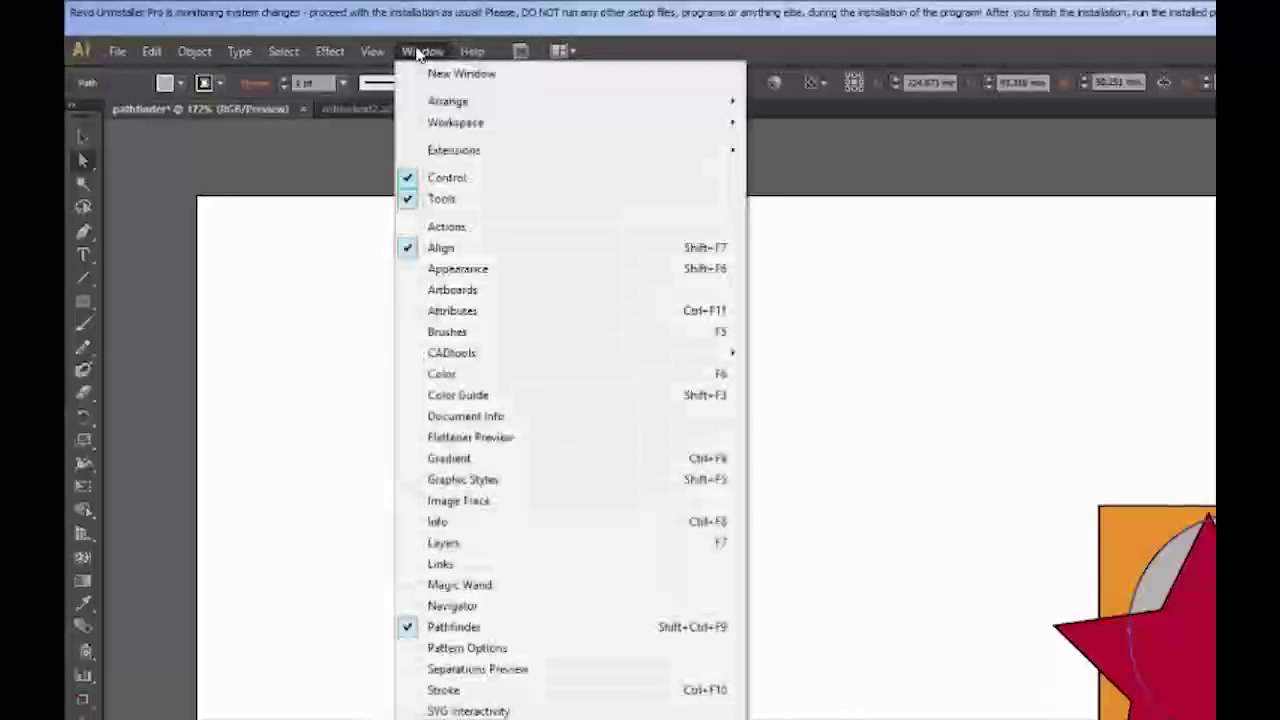
pyautogui.click(457, 270)
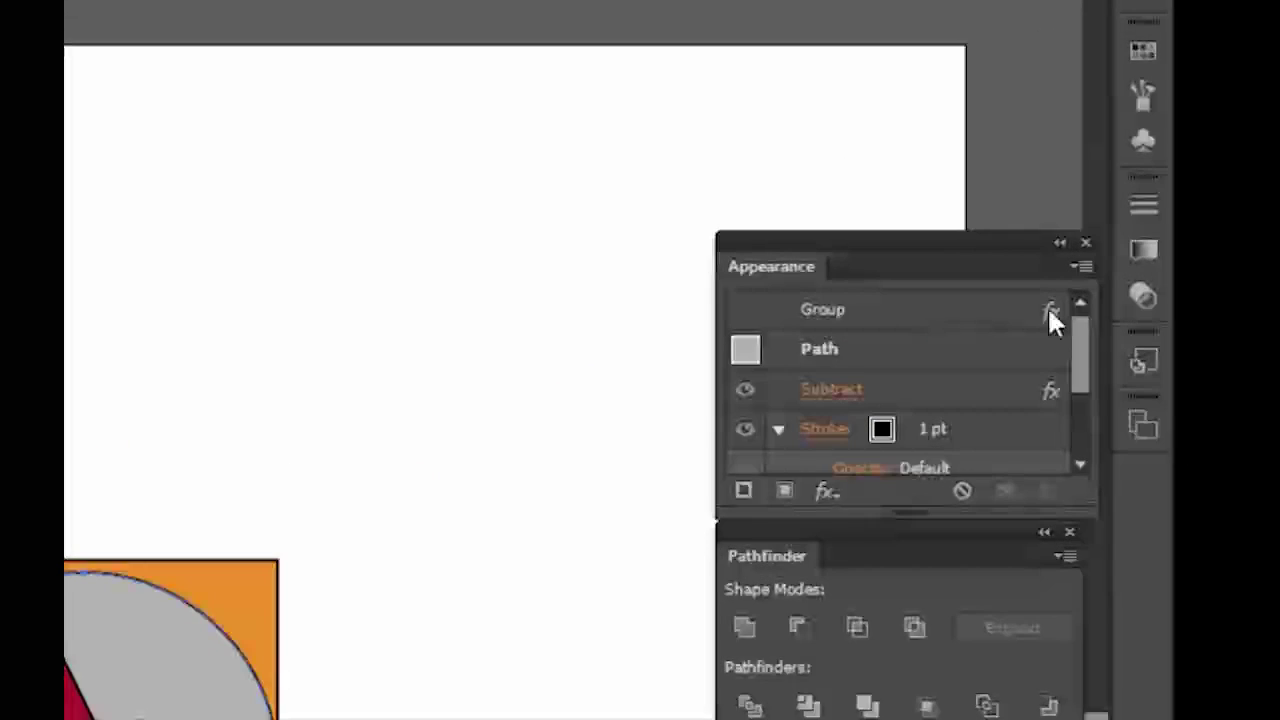
pyautogui.click(1118, 188)
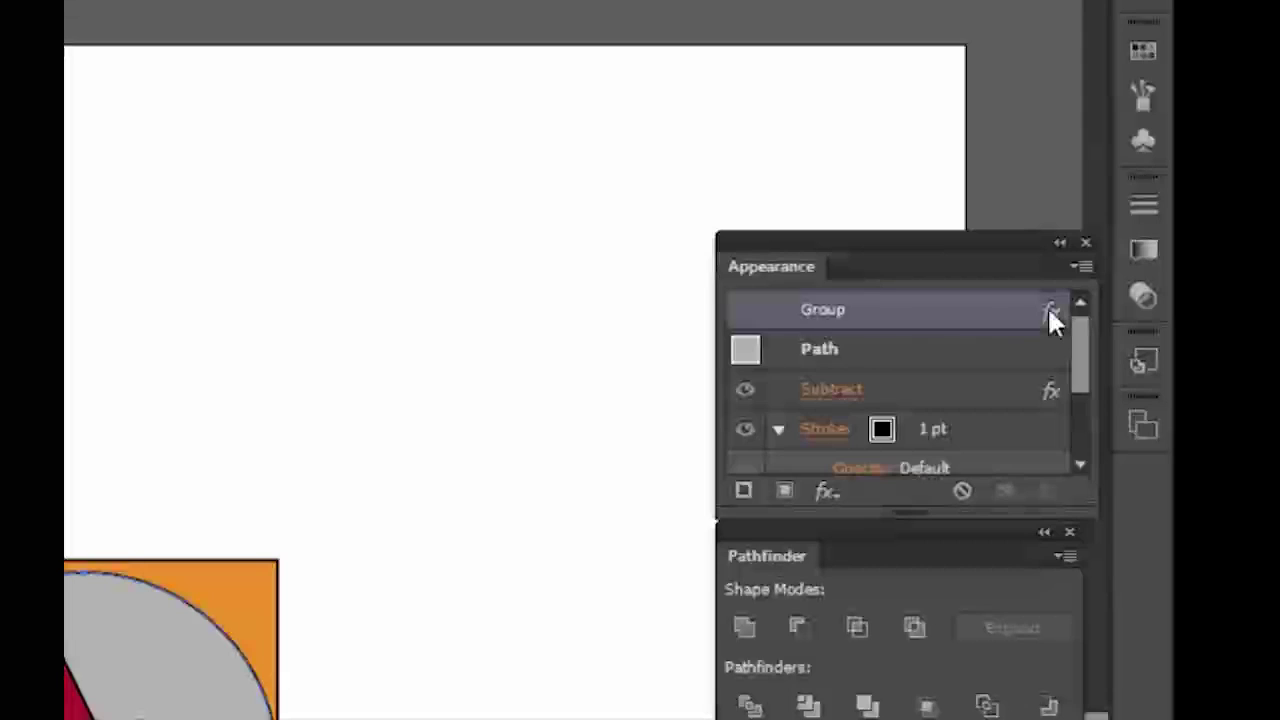
pyautogui.click(1049, 311)
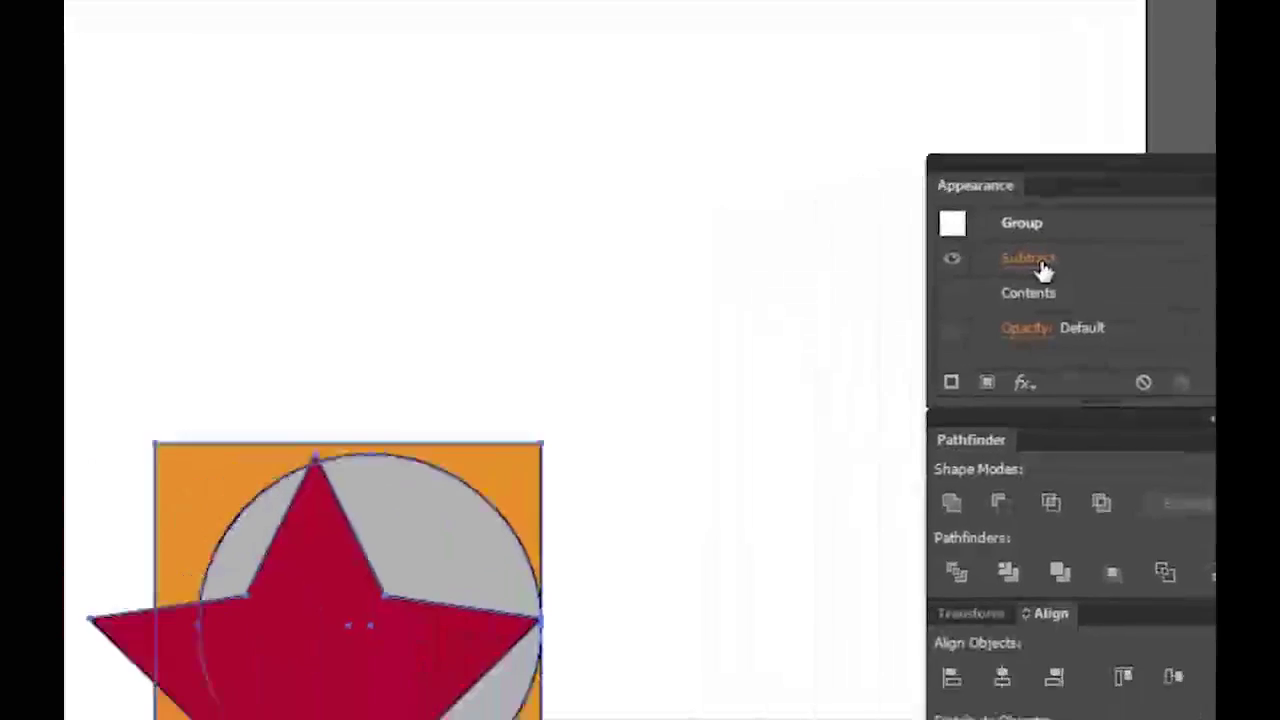
pyautogui.click(832, 352)
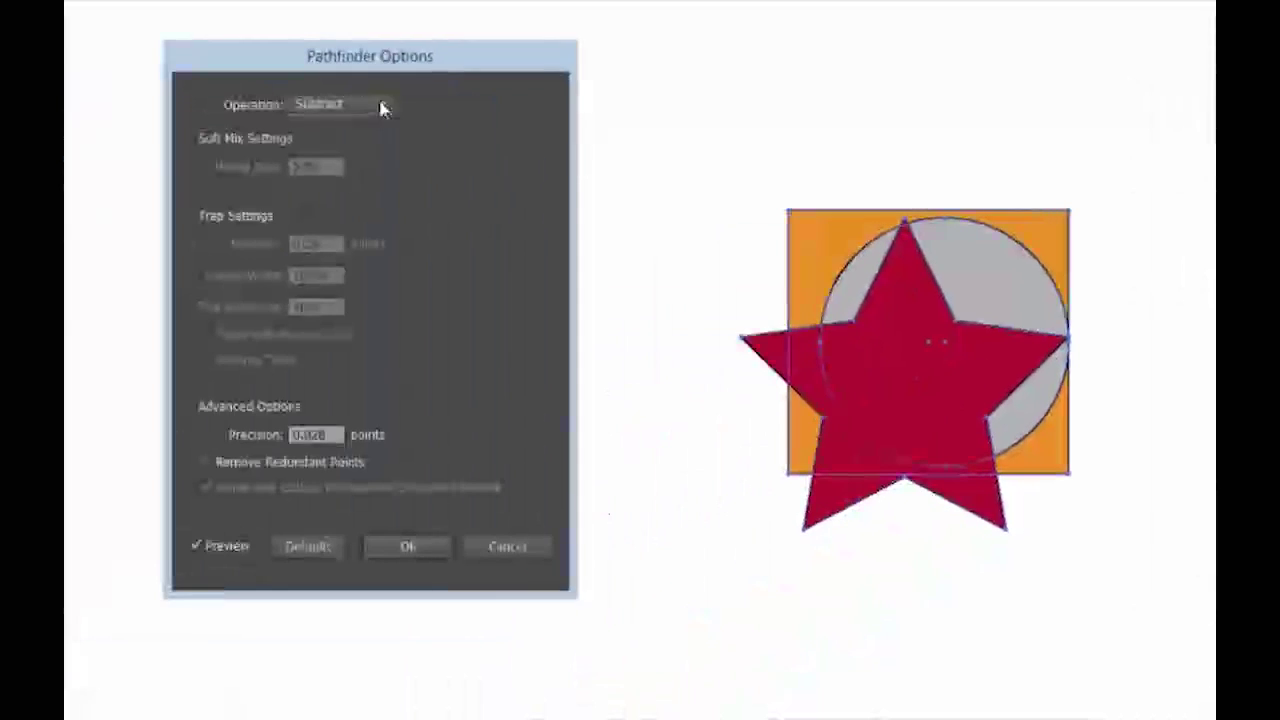
# Try the Add, Exclude and Trim operations on the group's Pathfinder effect with preview on
pyautogui.click(138, 161)
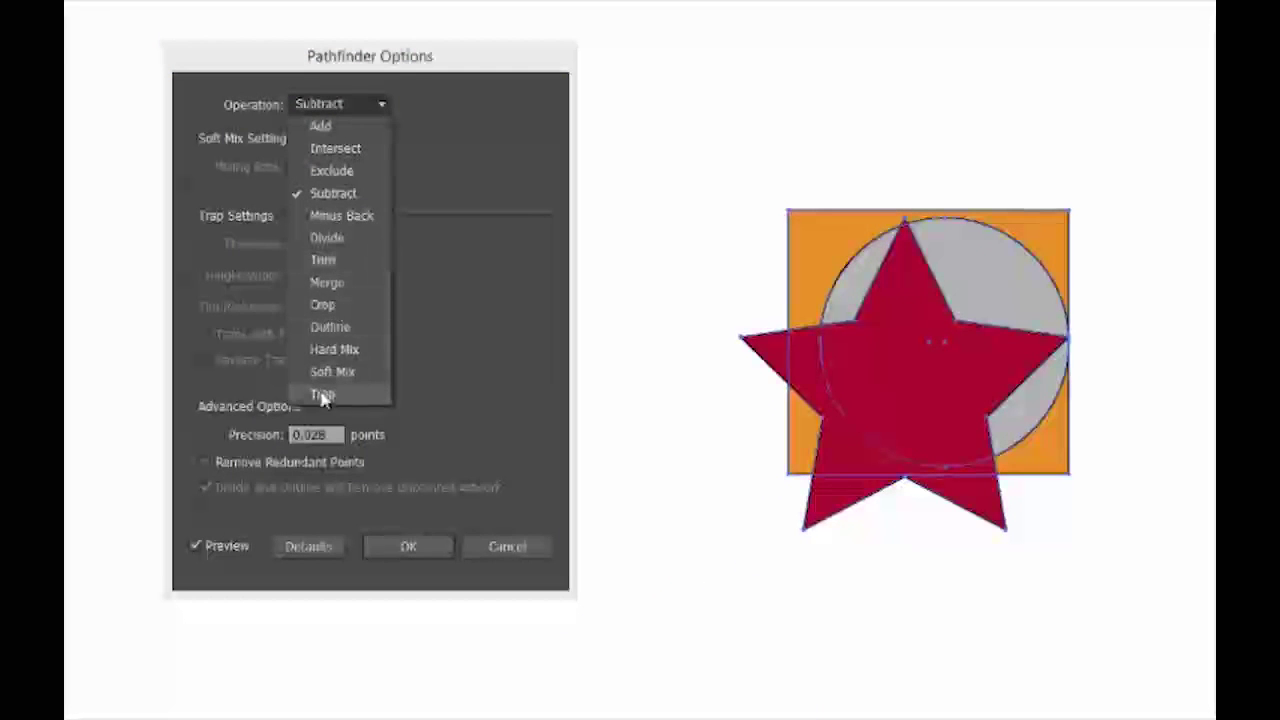
pyautogui.click(320, 126)
pyautogui.click(381, 104)
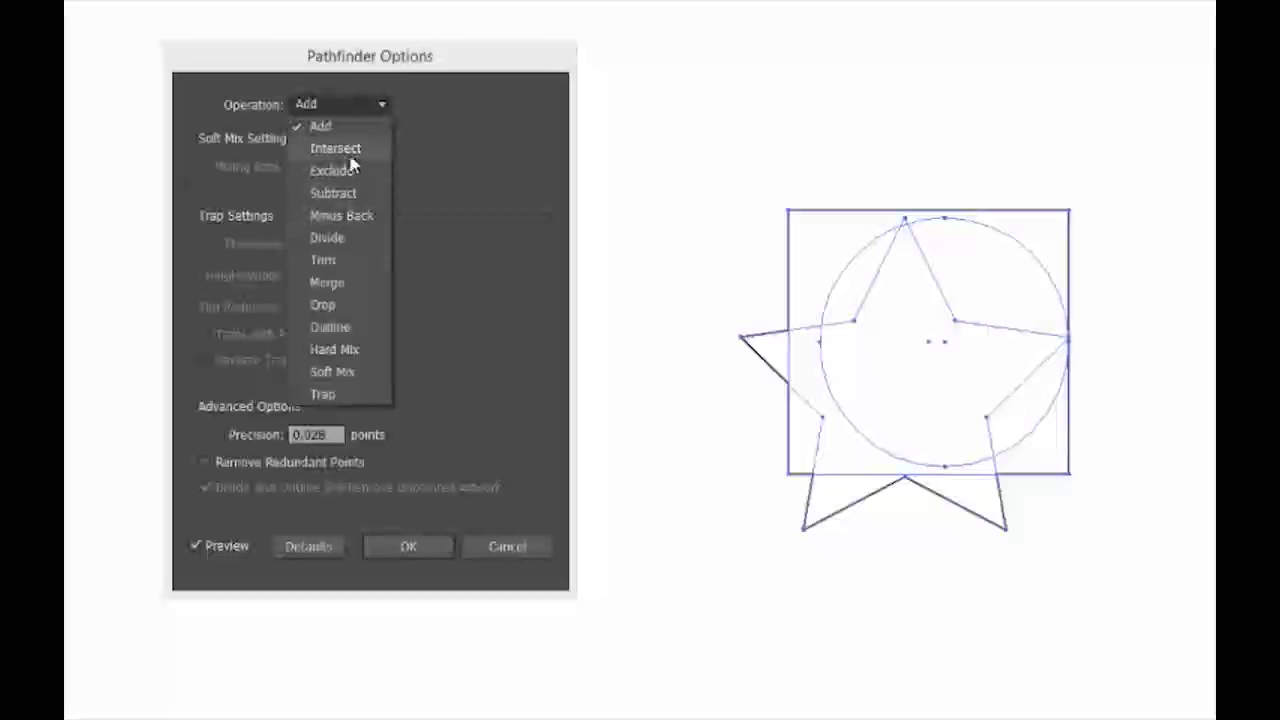
pyautogui.click(340, 170)
pyautogui.click(381, 104)
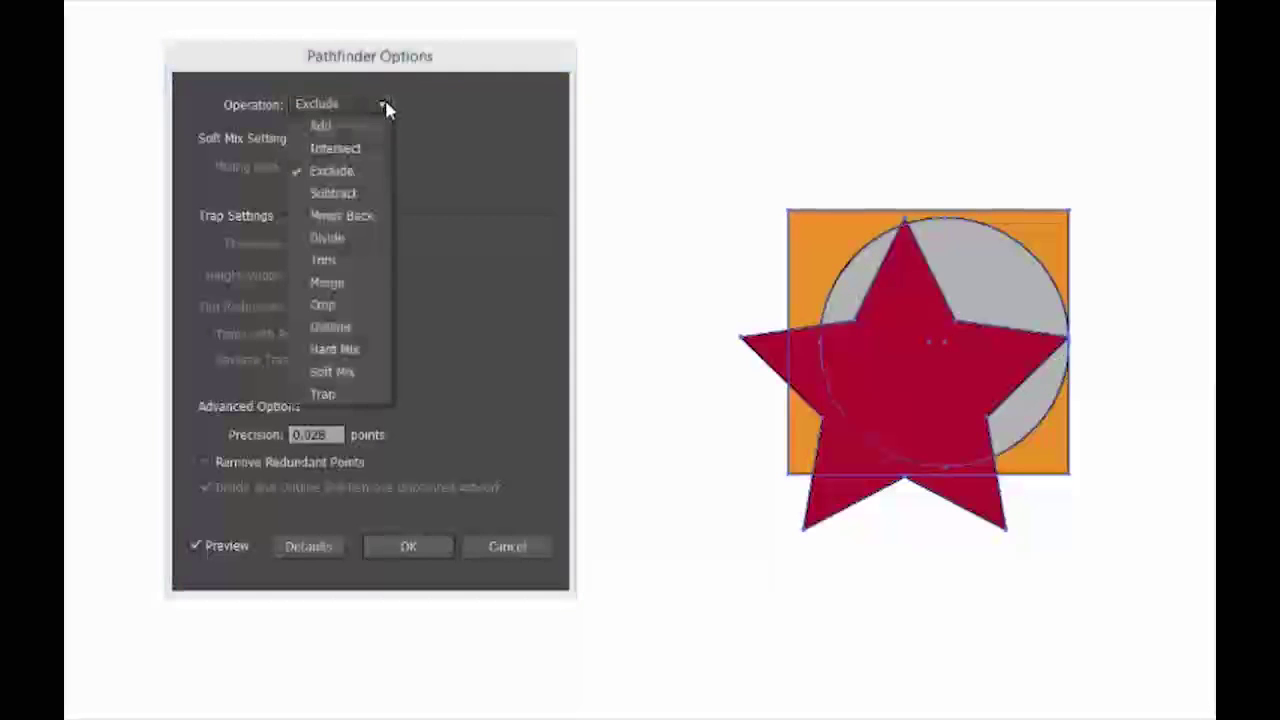
pyautogui.click(339, 259)
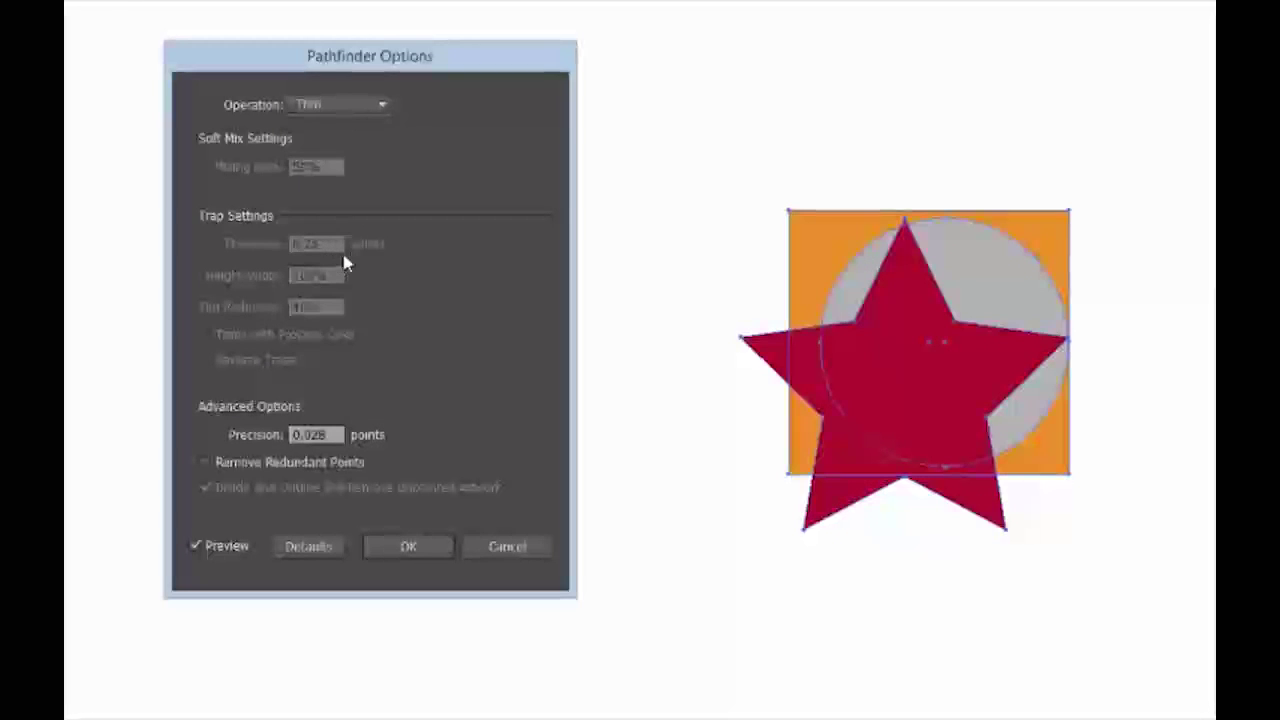
# Set the group's Pathfinder effect operation to Divide, apply it and deselect the artwork
pyautogui.click(383, 104)
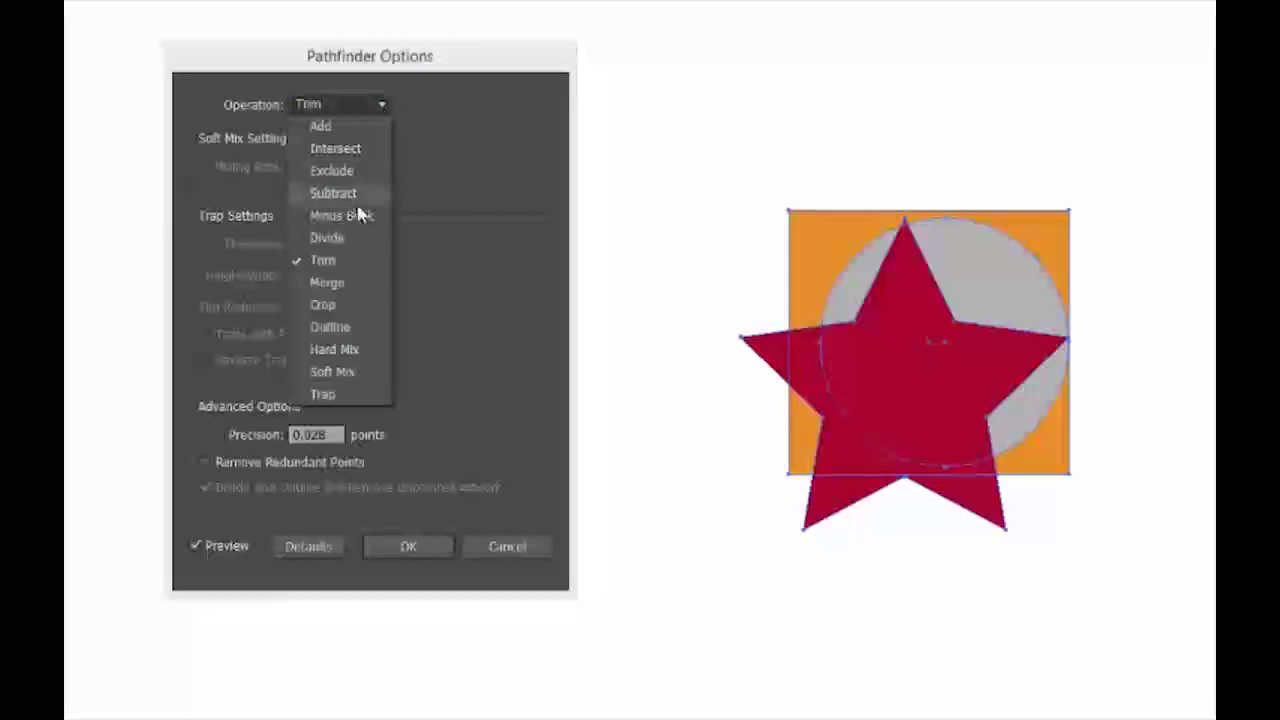
pyautogui.click(337, 240)
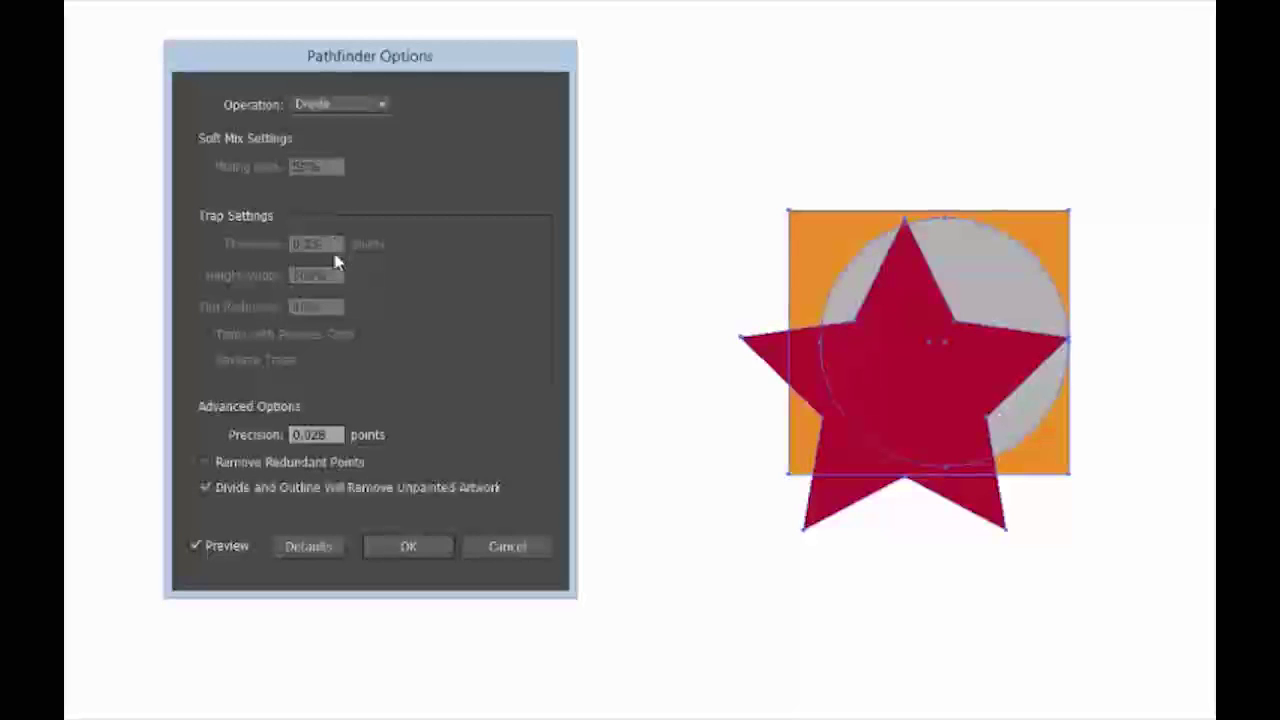
pyautogui.click(380, 553)
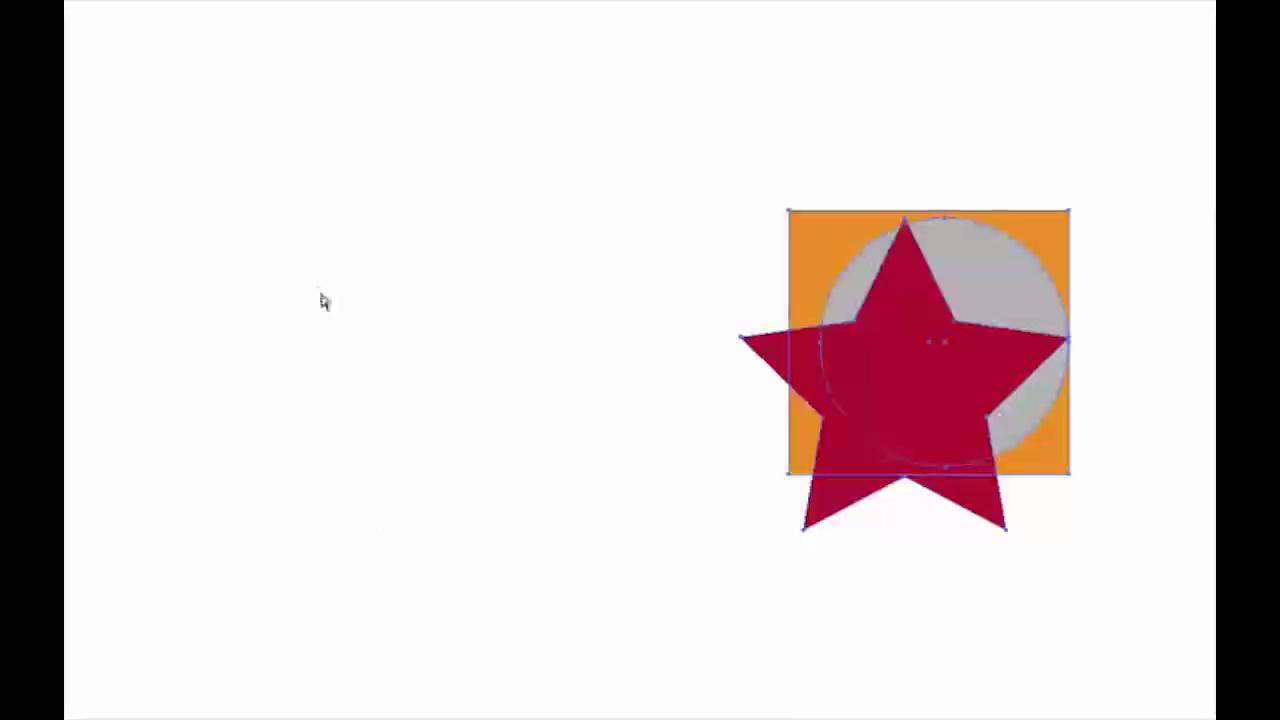
pyautogui.click(432, 210)
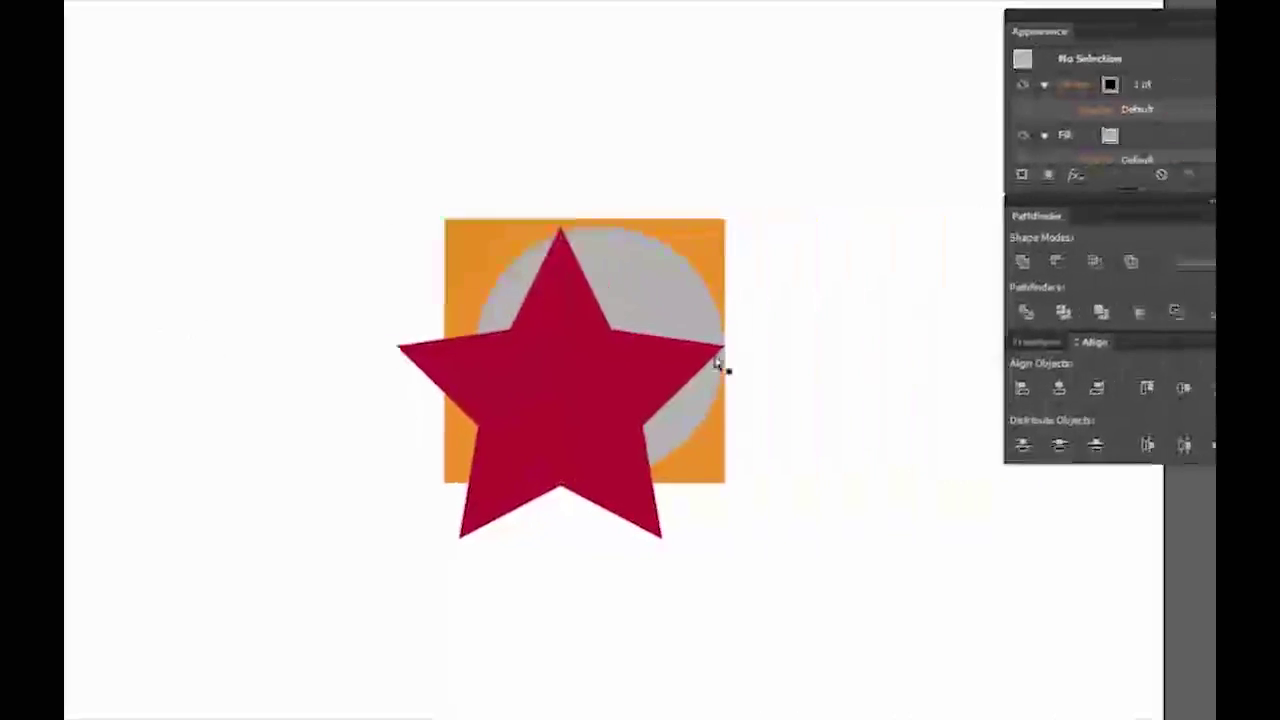
# Examine how the Divide effect treats the artwork by selecting the individual shapes and the whole group
pyautogui.click(666, 243)
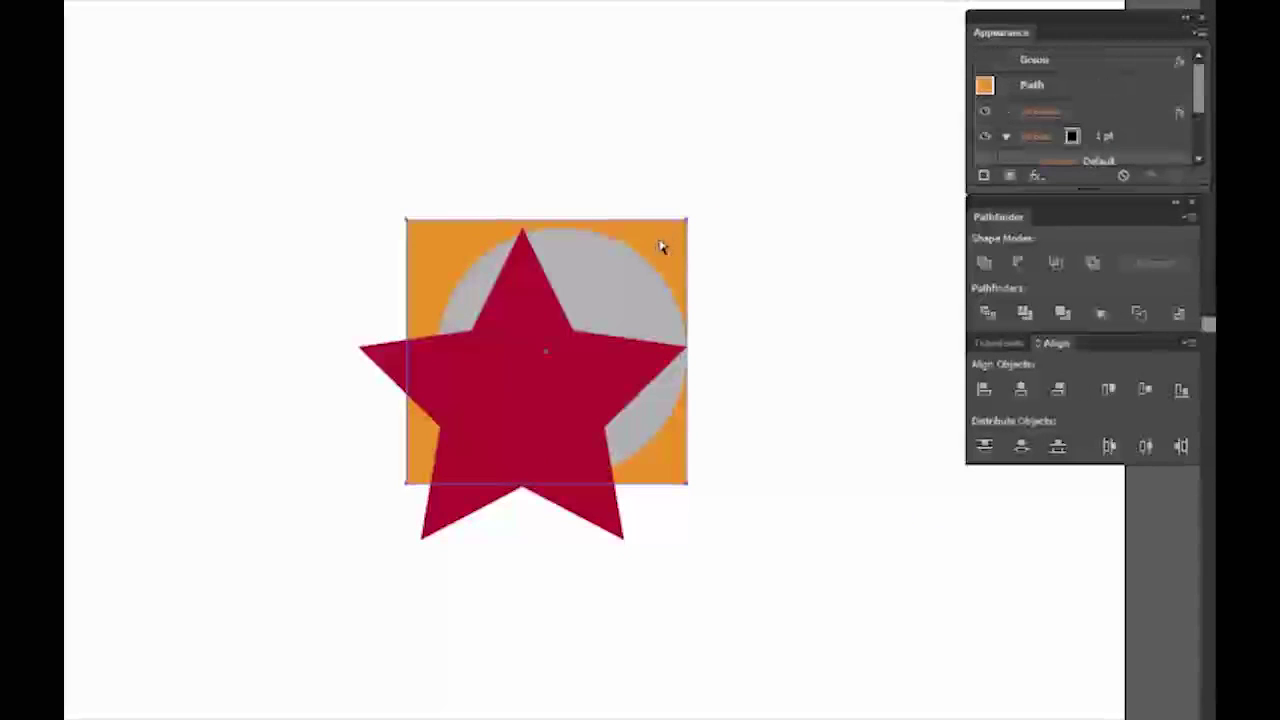
pyautogui.click(390, 372)
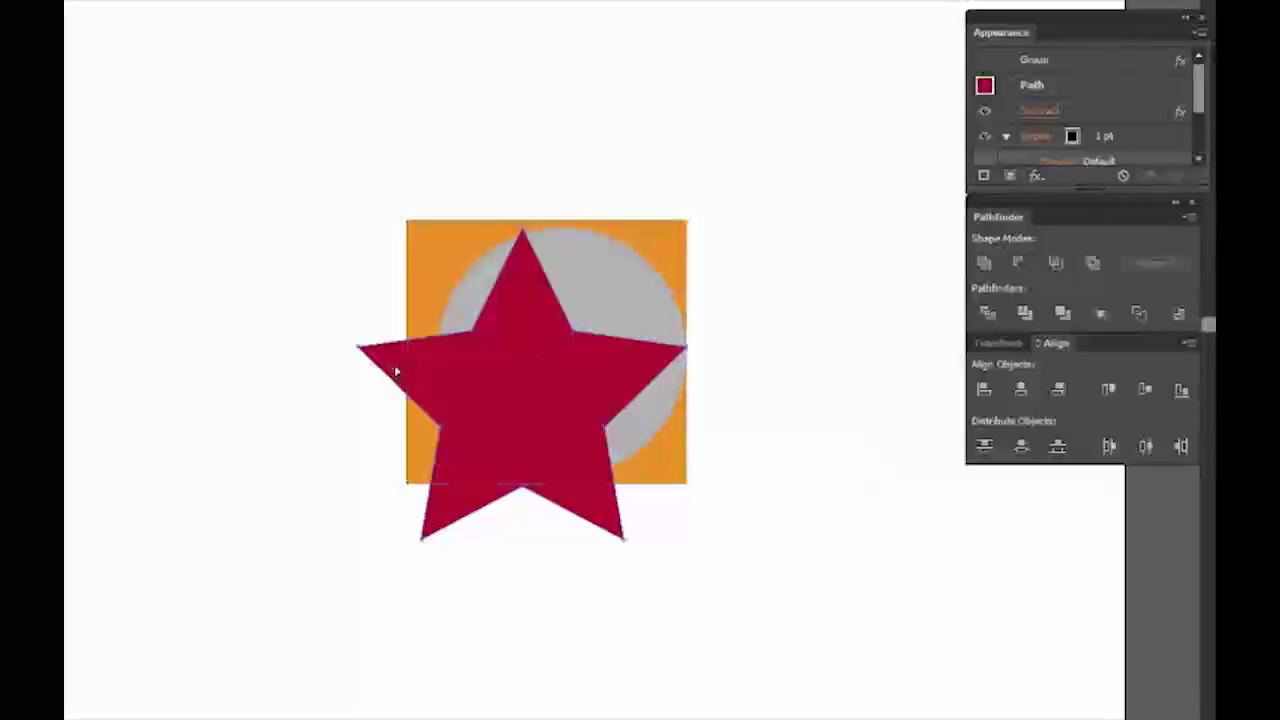
pyautogui.click(429, 260)
pyautogui.click(700, 205)
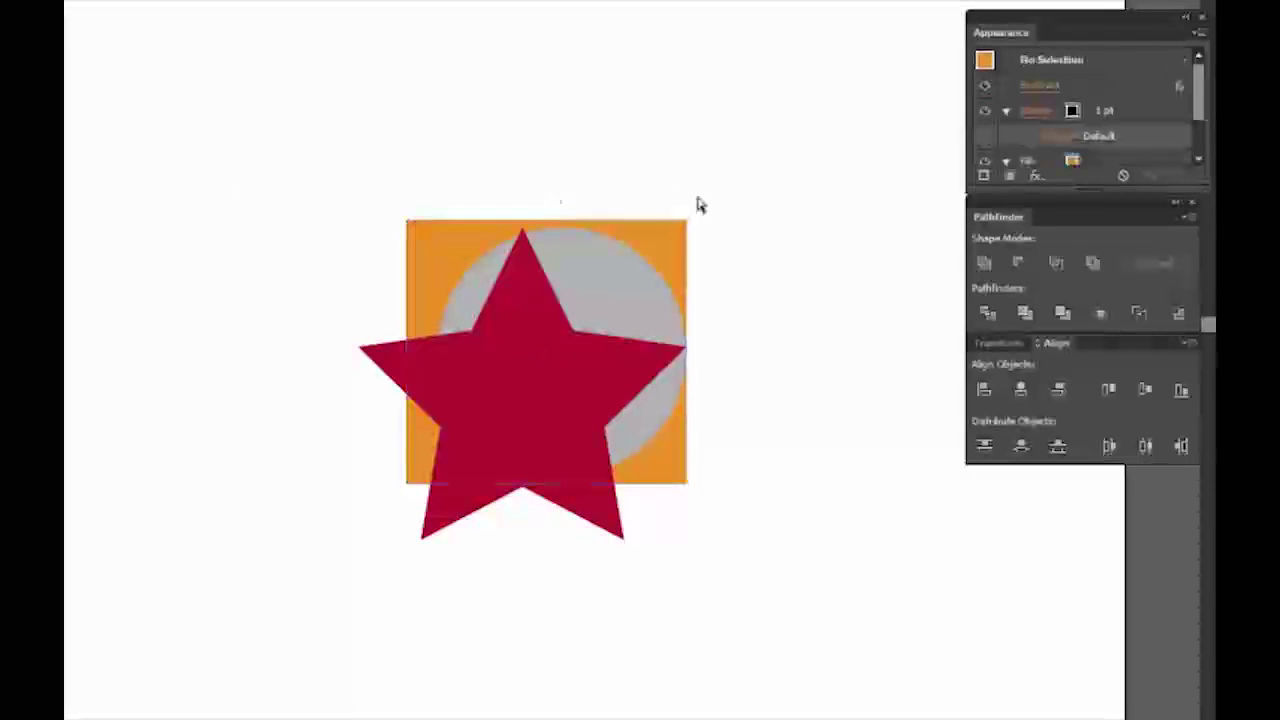
pyautogui.click(1053, 68)
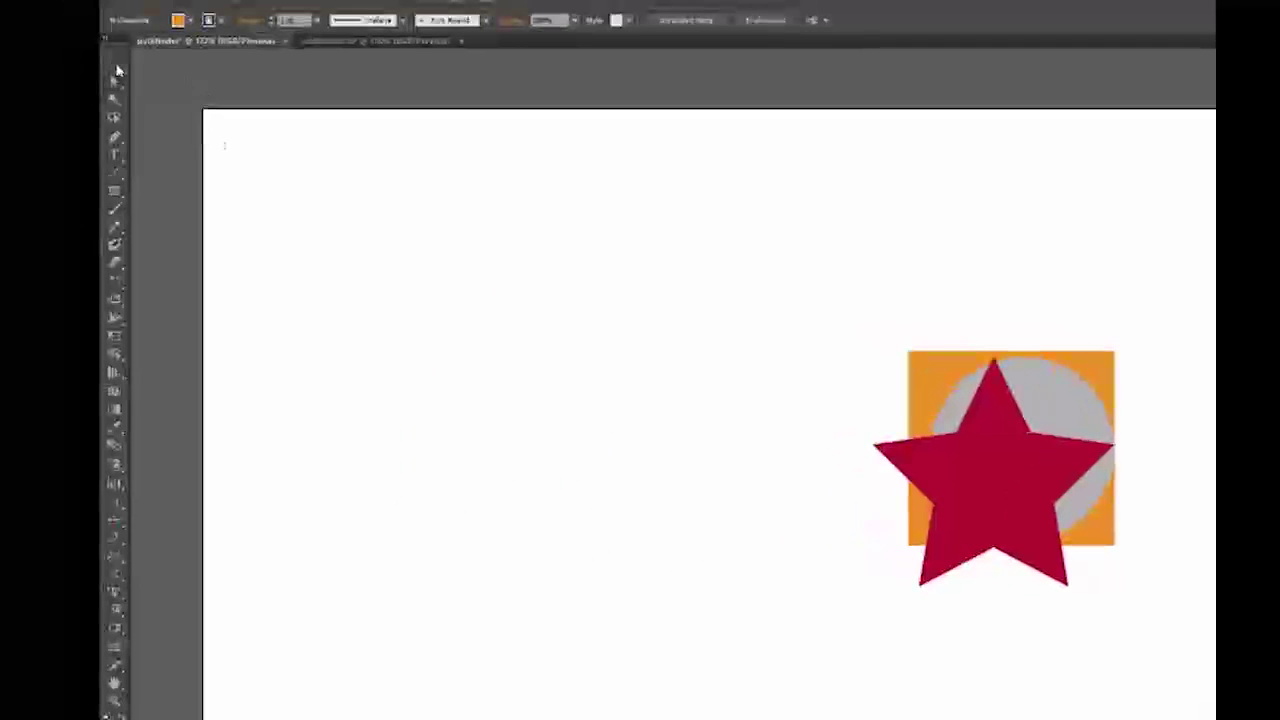
pyautogui.click(1027, 416)
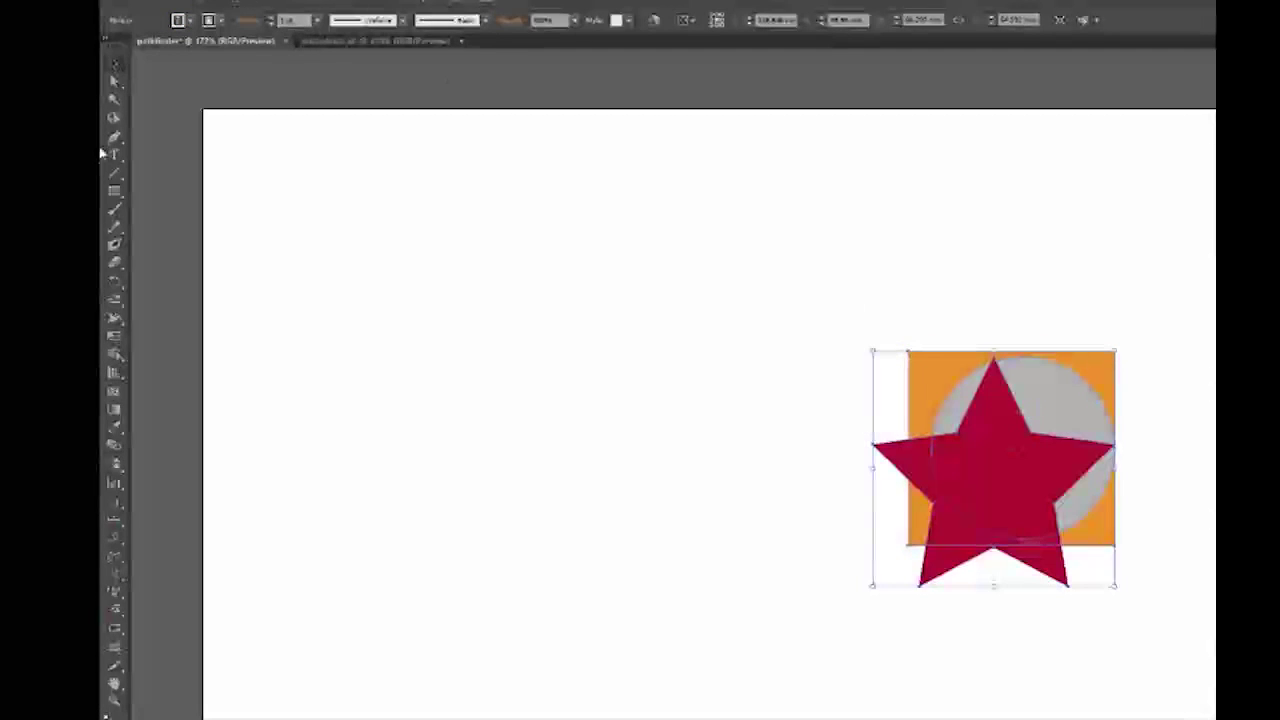
pyautogui.click(114, 80)
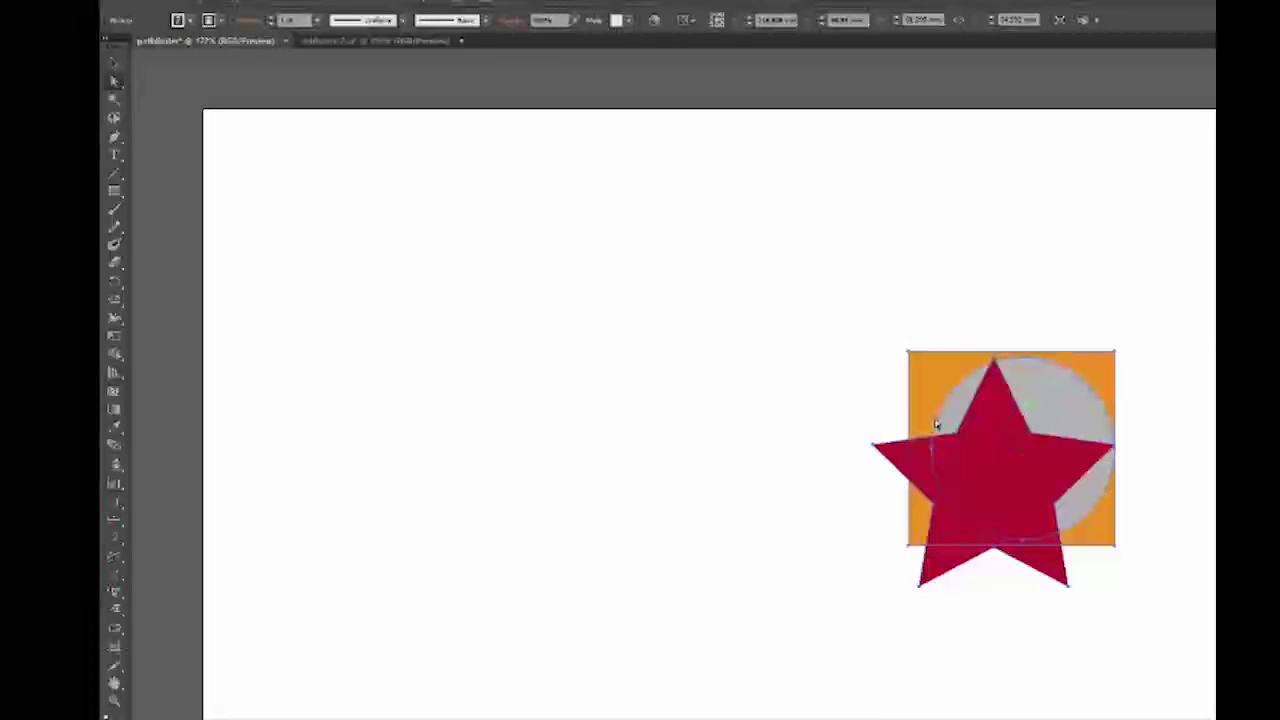
pyautogui.click(955, 290)
pyautogui.click(960, 405)
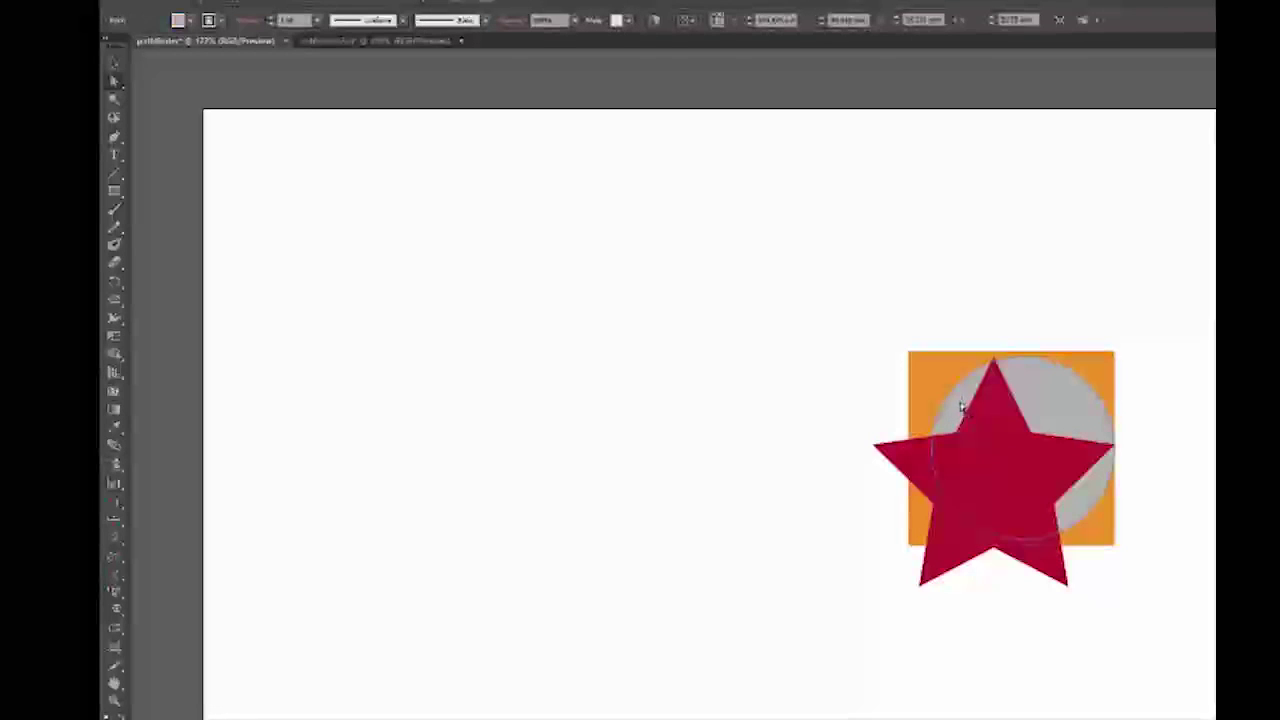
# Expand the appearance of the divided square, circle and star group, then deselect the artwork
pyautogui.click(932, 378)
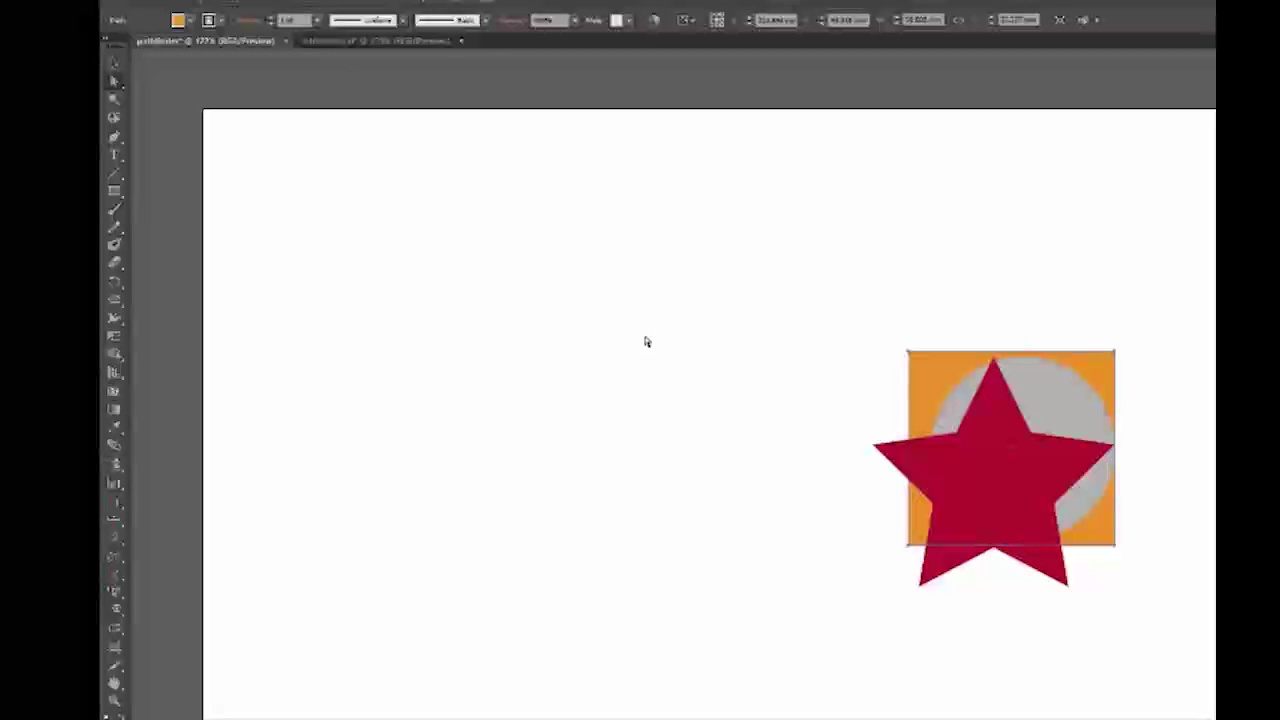
pyautogui.click(1026, 478)
pyautogui.click(168, 1)
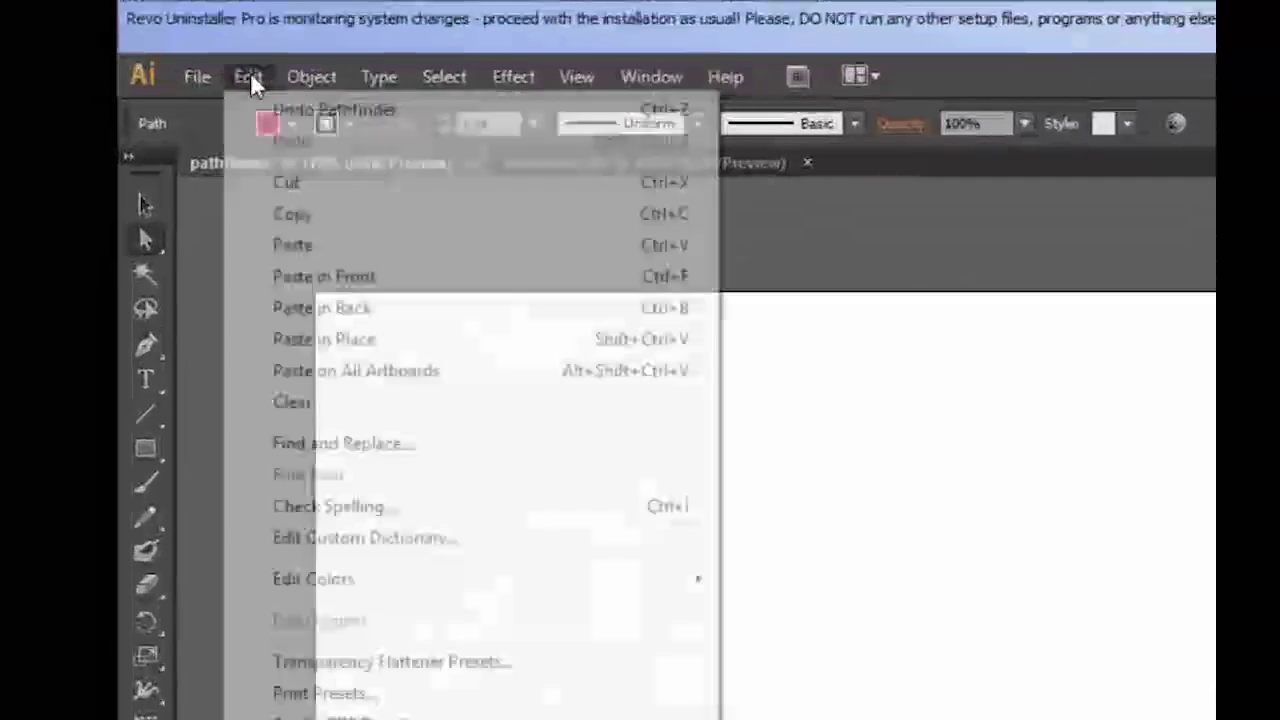
pyautogui.moveTo(305, 77)
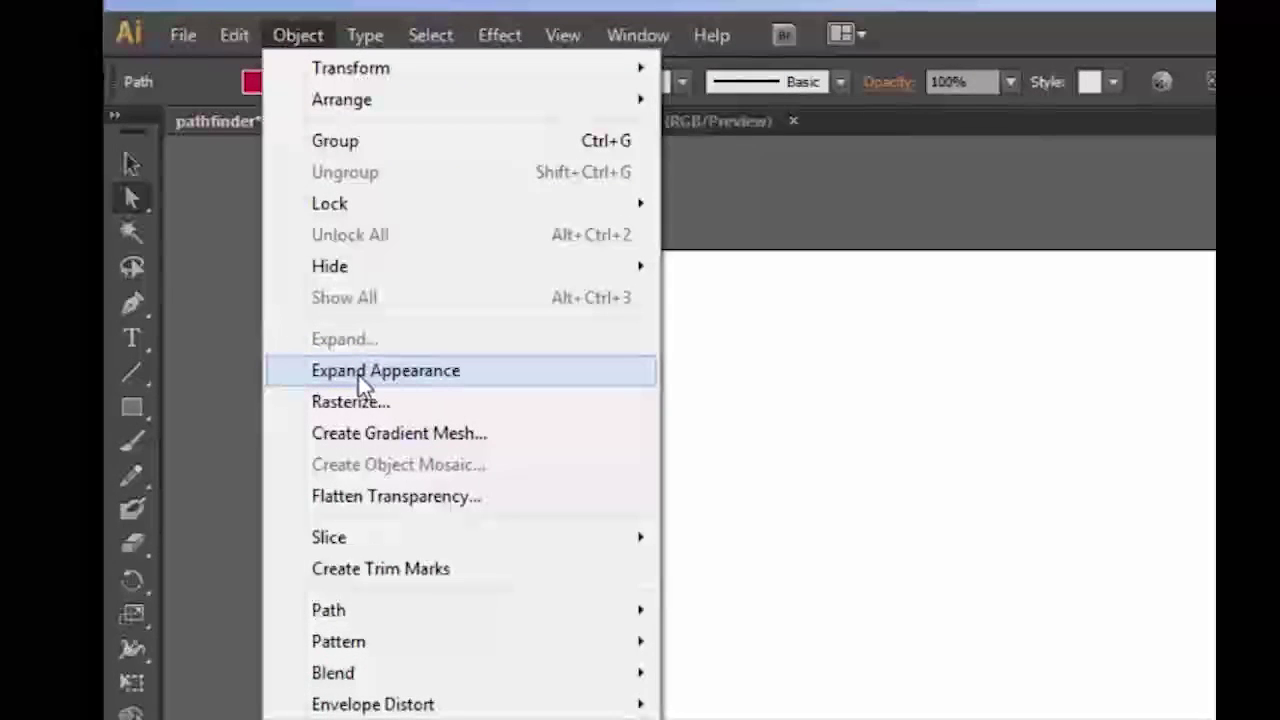
pyautogui.click(358, 375)
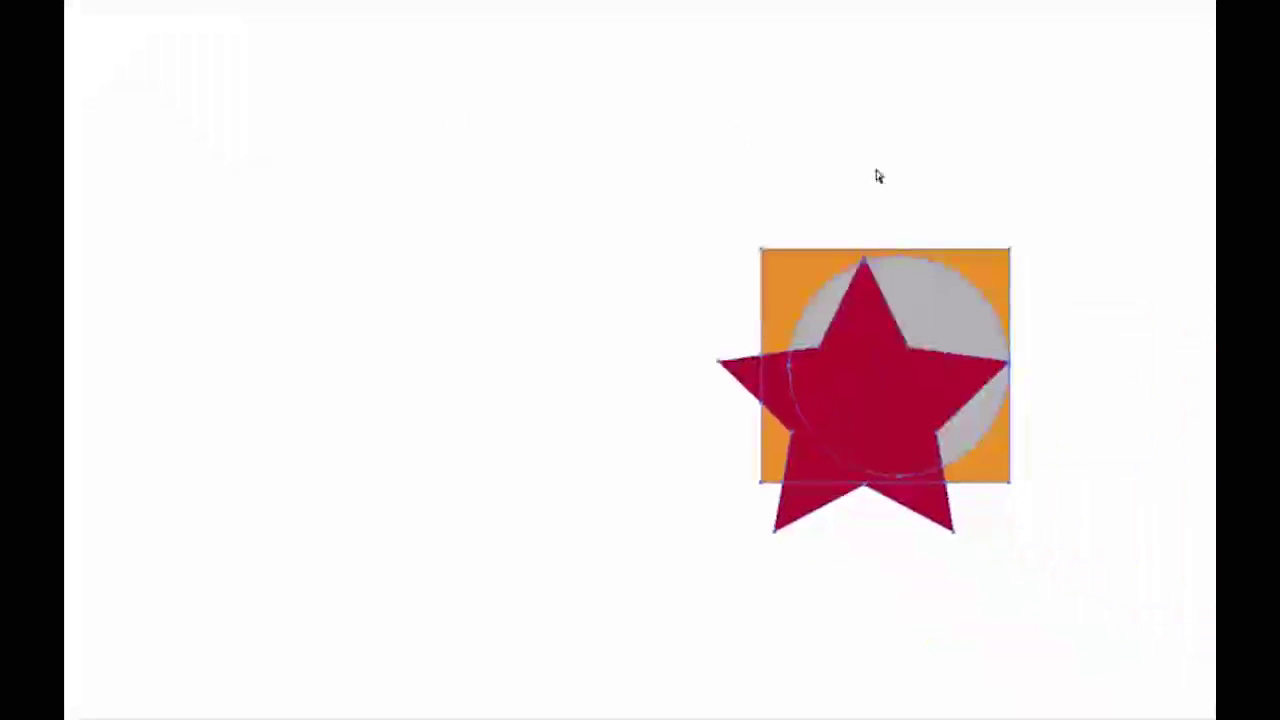
pyautogui.click(880, 172)
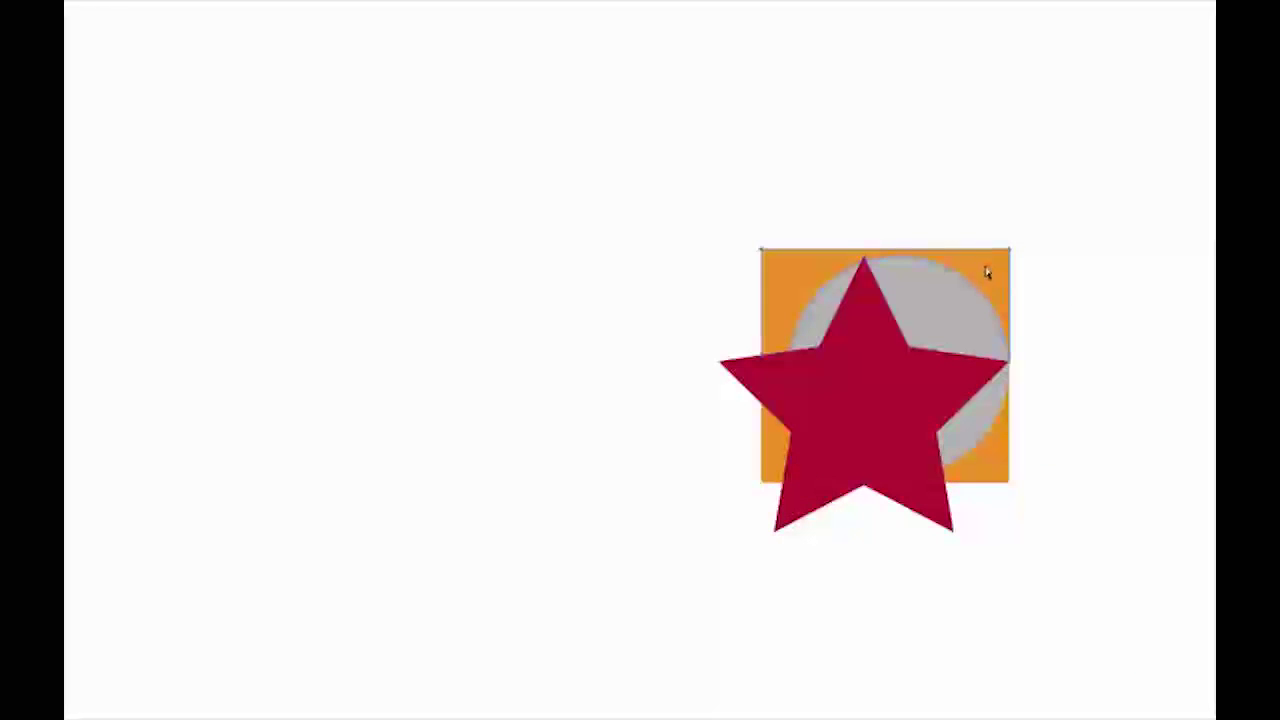
# Move the divided orange and grey pieces slightly outward from the red star and deselect them
pyautogui.moveTo(778, 280); pyautogui.dragTo(781, 254)
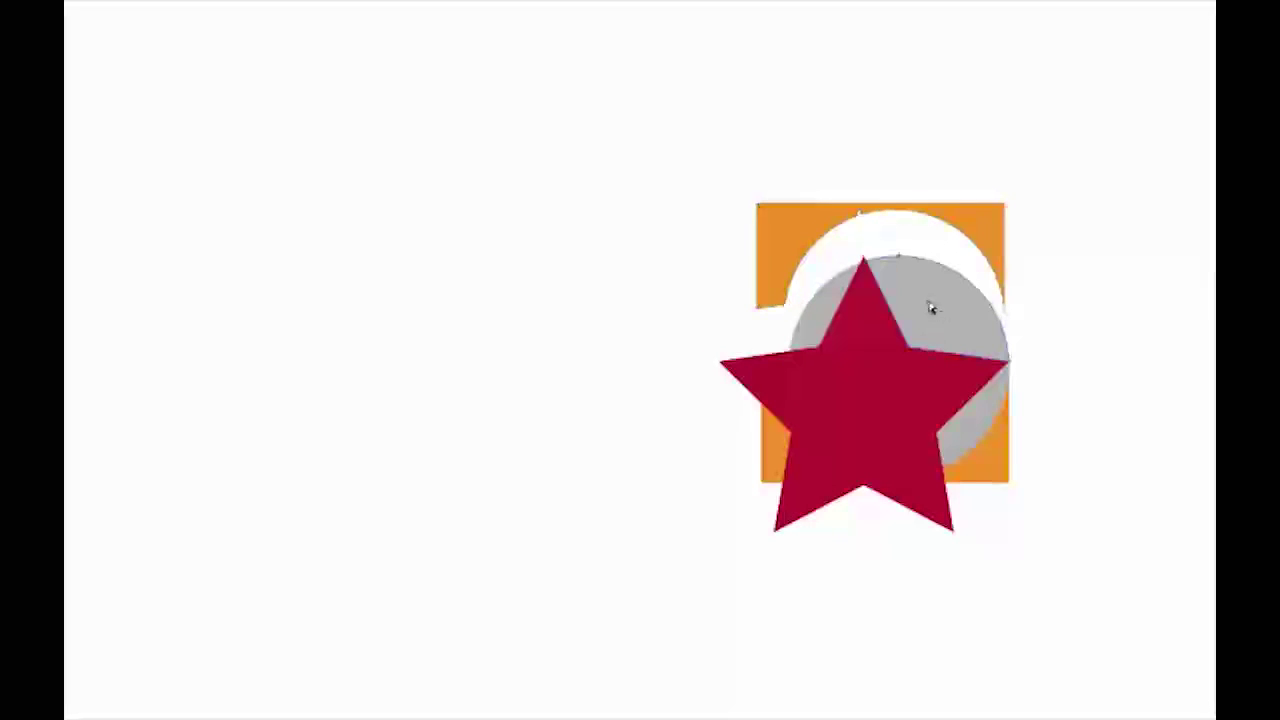
pyautogui.moveTo(920, 306); pyautogui.dragTo(918, 284)
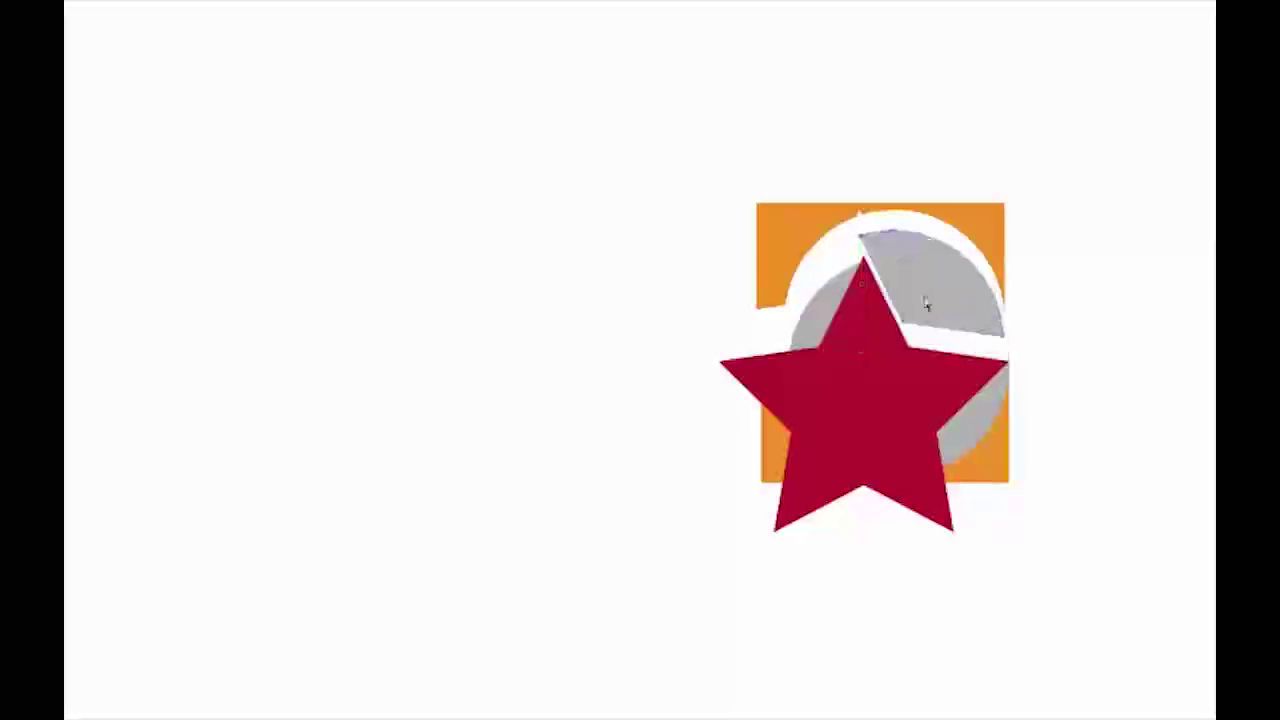
pyautogui.moveTo(818, 310); pyautogui.dragTo(819, 294)
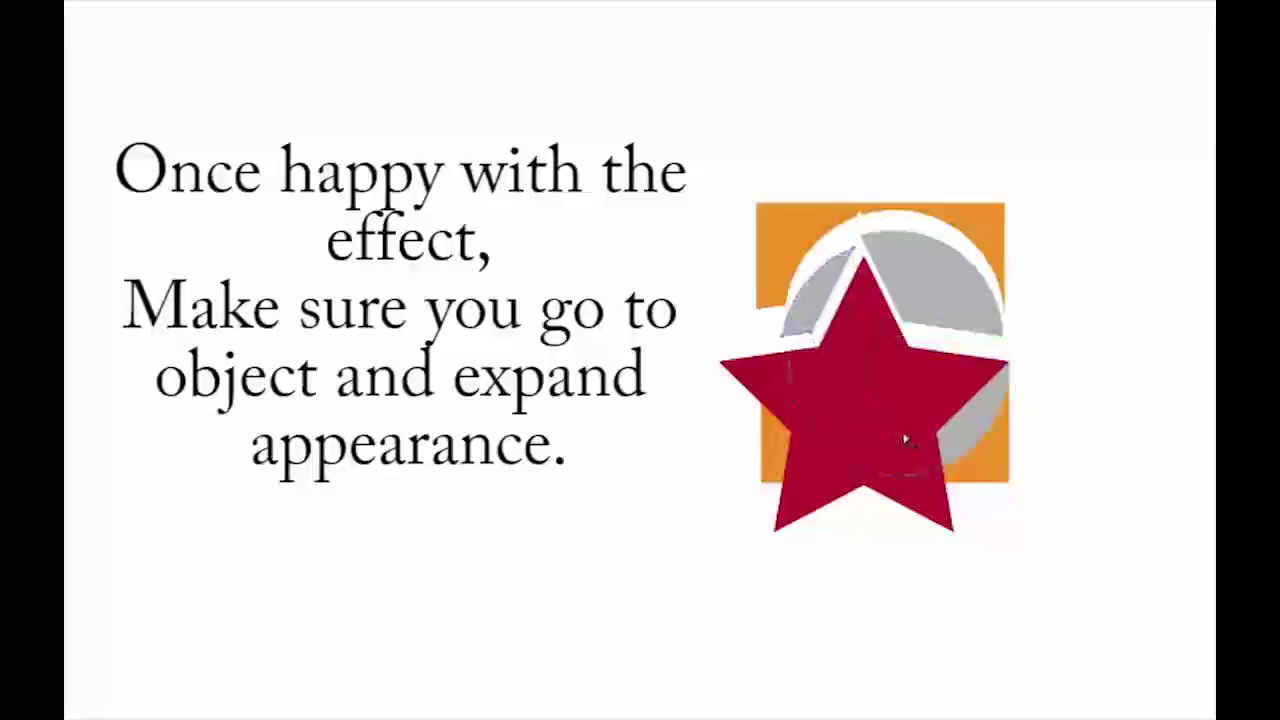
pyautogui.moveTo(997, 457); pyautogui.dragTo(984, 428)
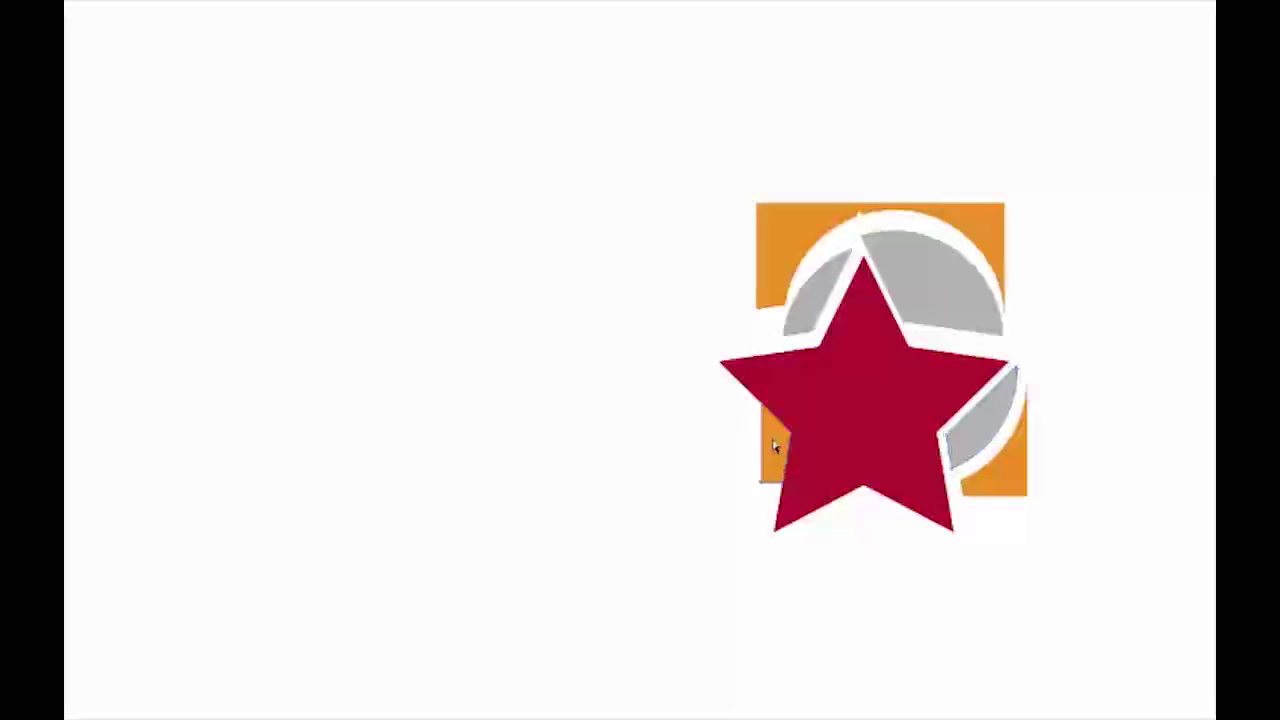
pyautogui.moveTo(776, 444); pyautogui.dragTo(772, 455)
pyautogui.click(908, 414)
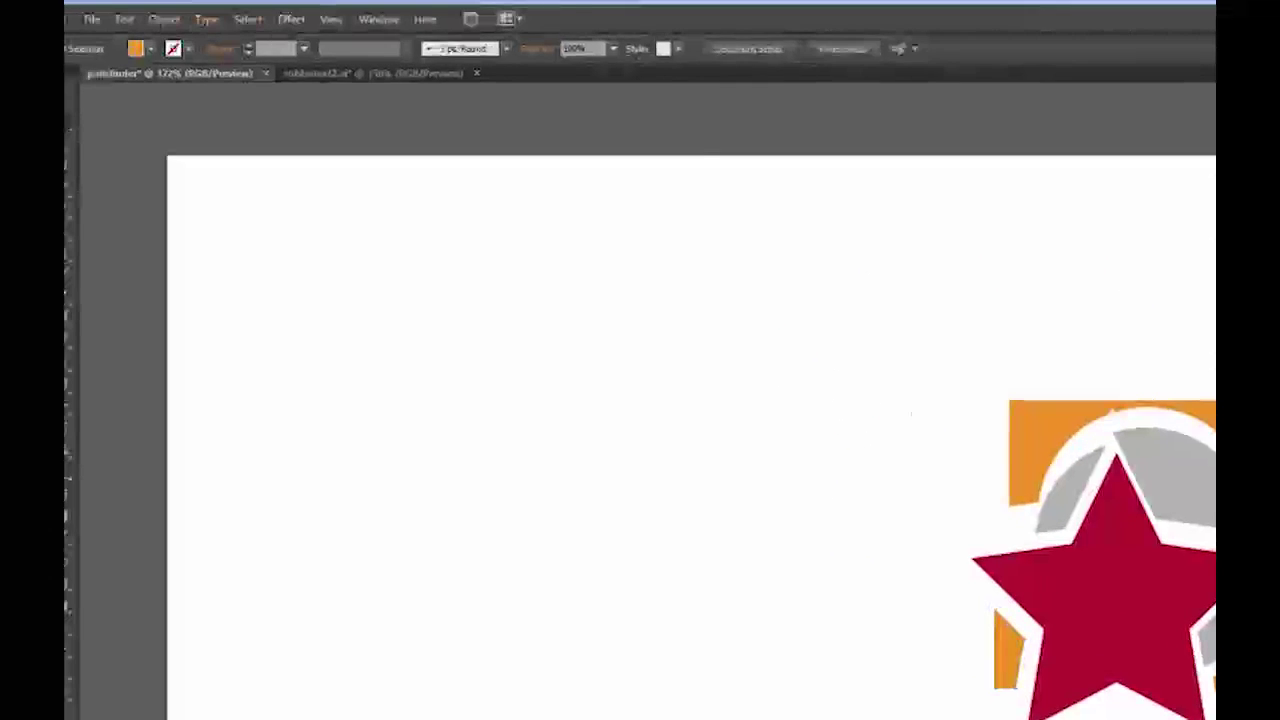
pyautogui.click(163, 19)
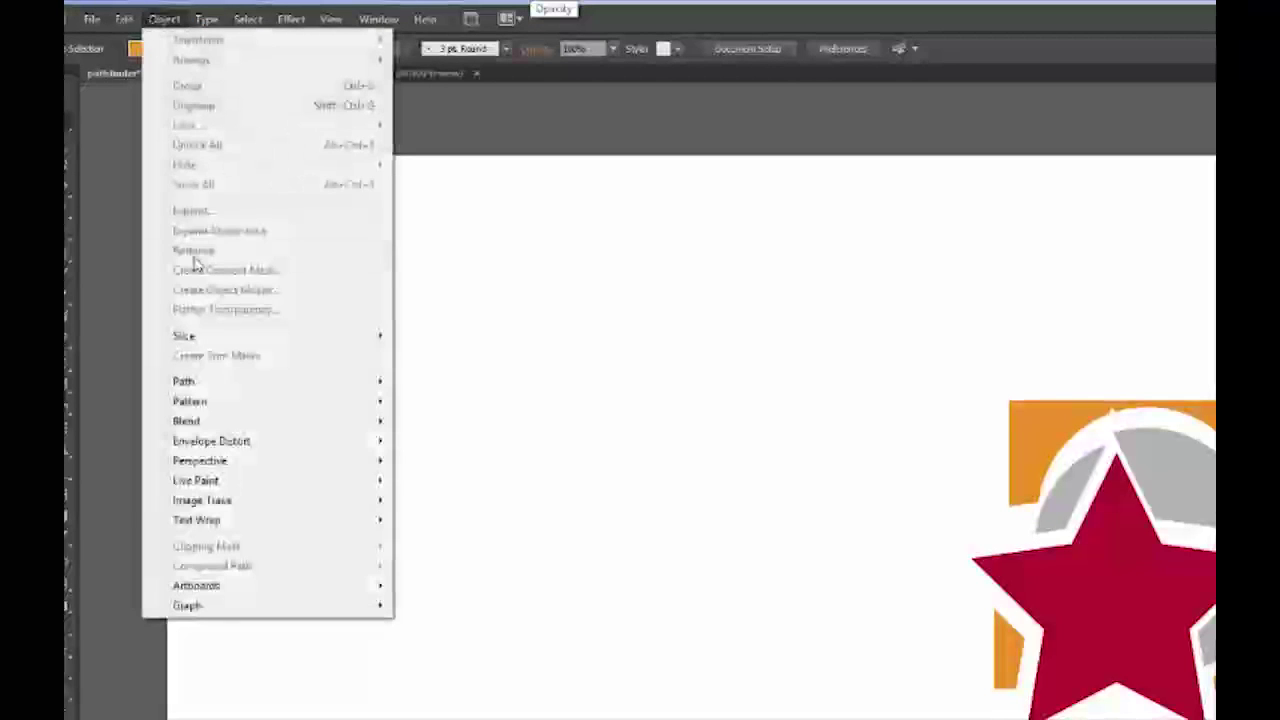
pyautogui.click(509, 280)
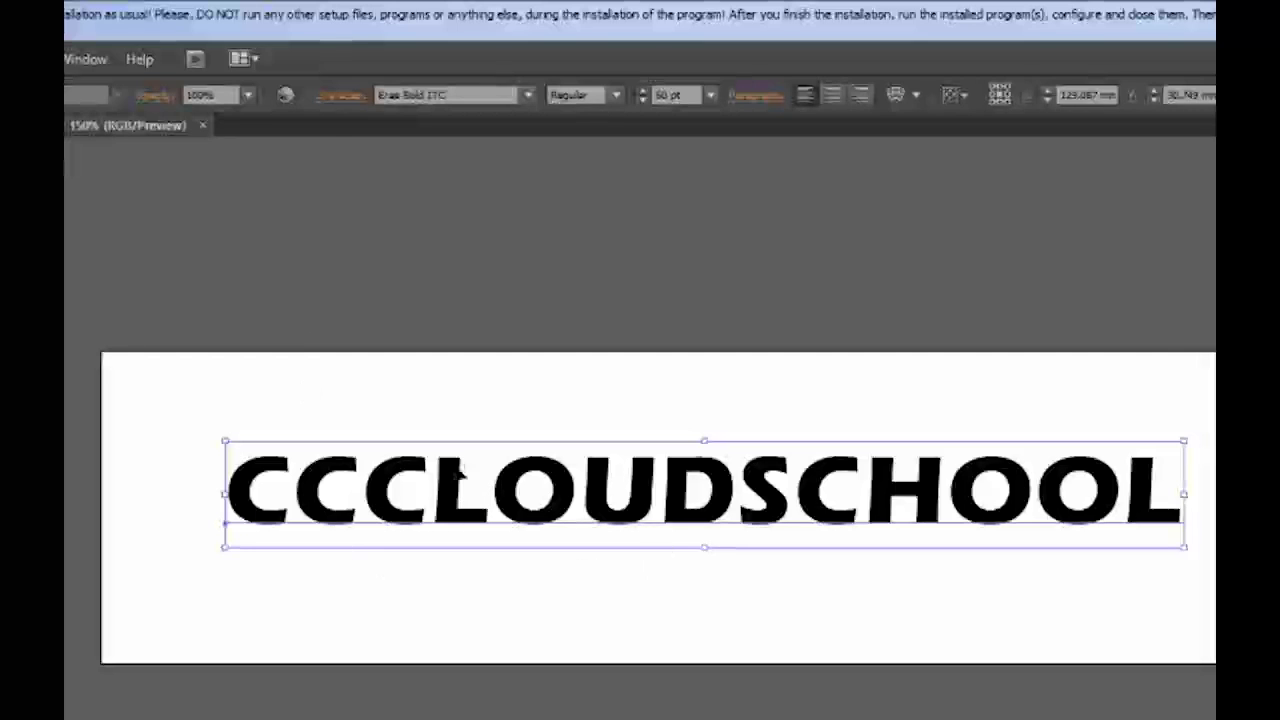
# Tighten the tracking of the CCCLOUDSCHOOL text to -27
pyautogui.click(346, 97)
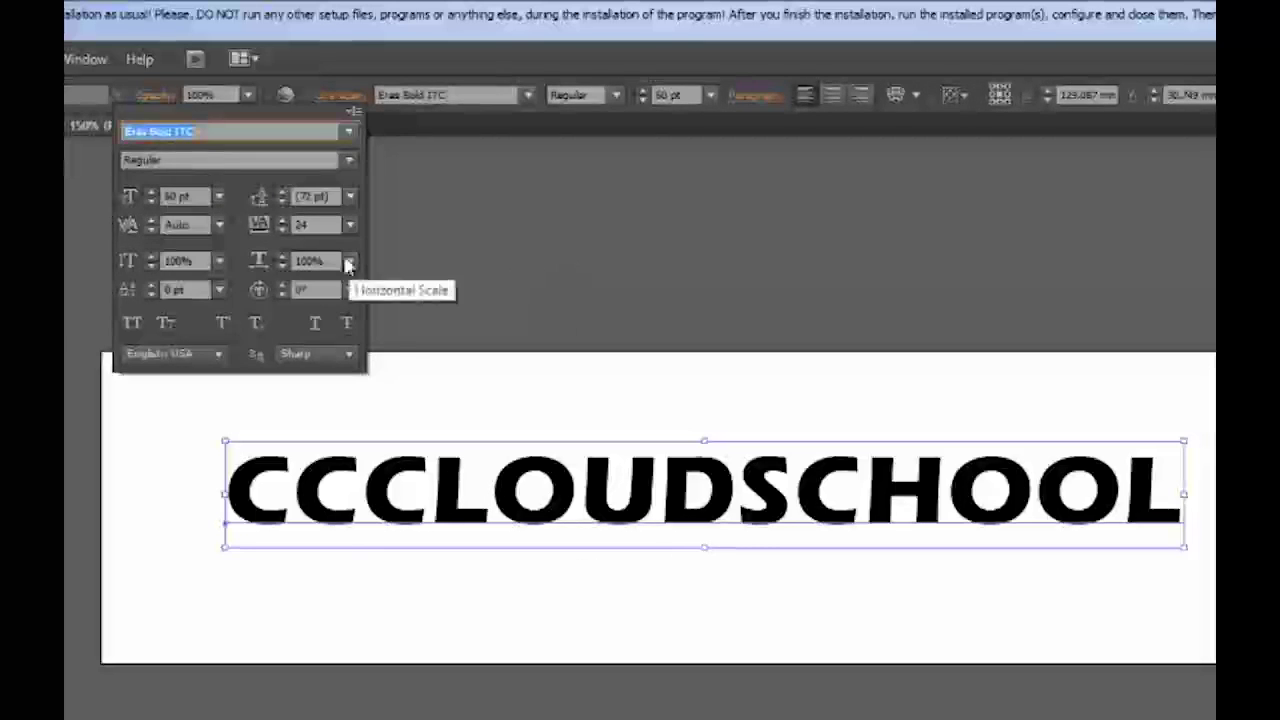
pyautogui.click(282, 230)
pyautogui.click(282, 230)
pyautogui.click(282, 230)
pyautogui.click(282, 230)
pyautogui.click(282, 230)
pyautogui.click(282, 230)
pyautogui.click(282, 230)
pyautogui.click(282, 230)
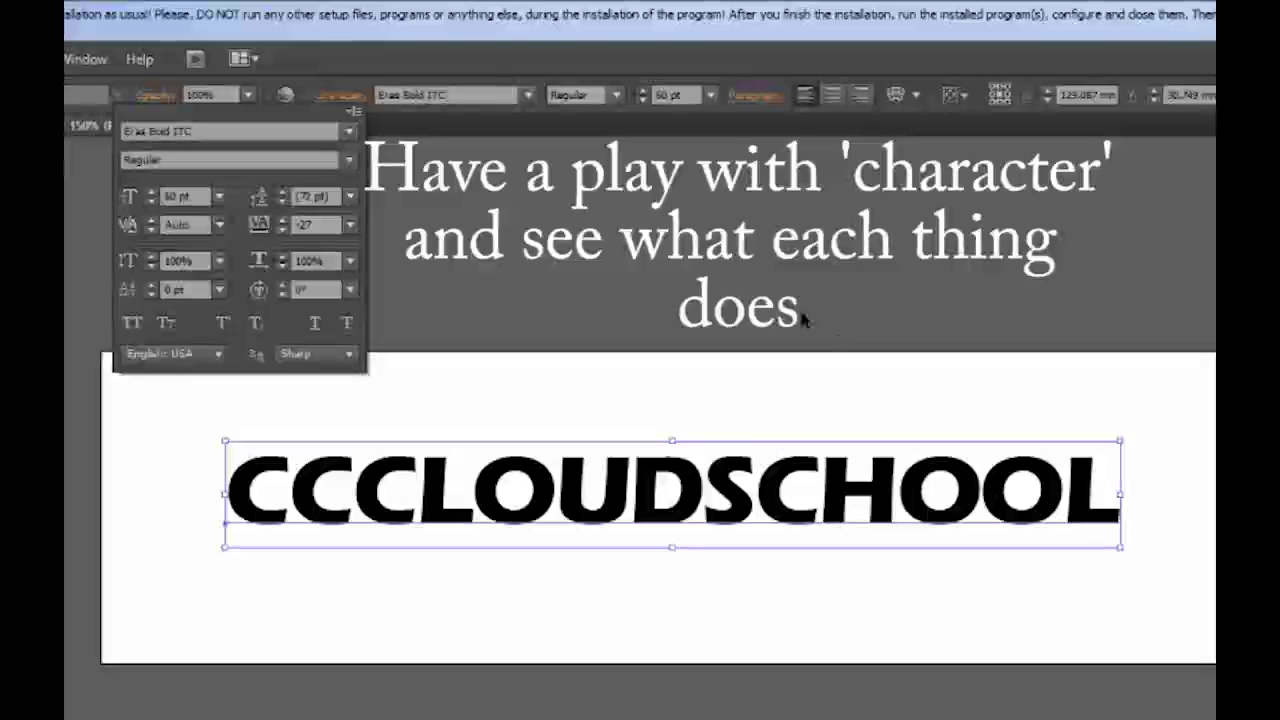
pyautogui.click(530, 420)
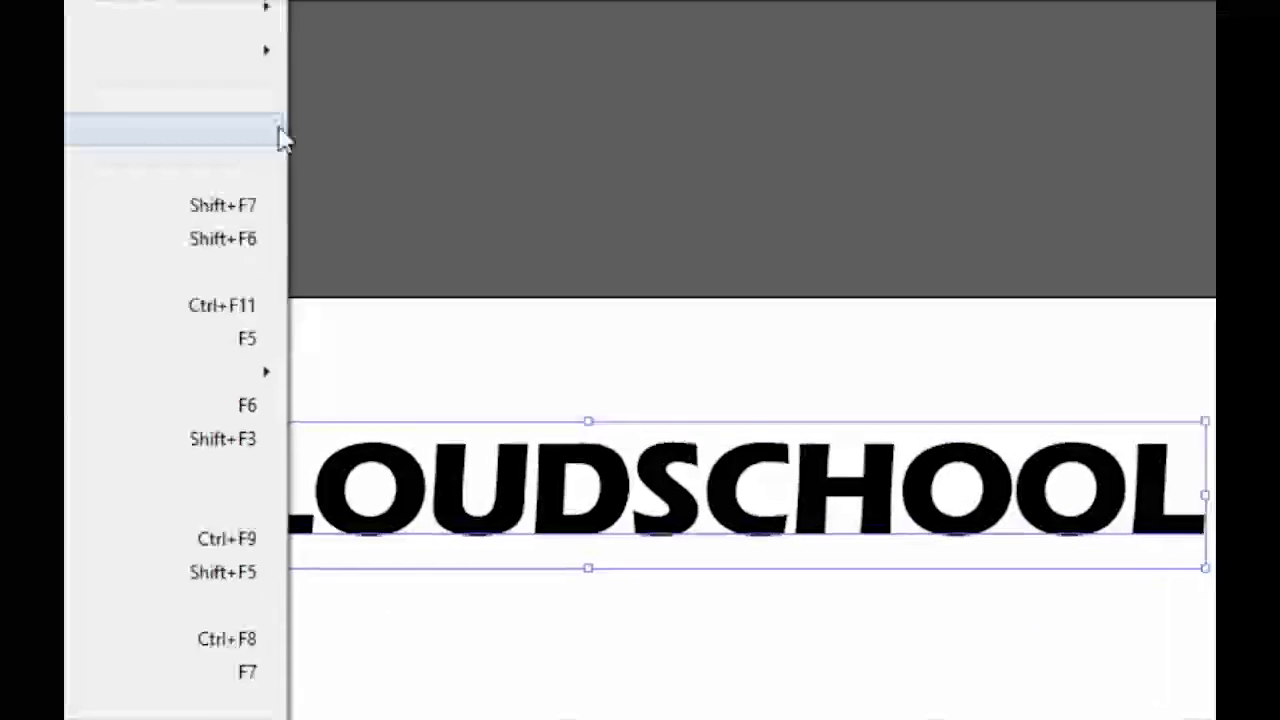
# Display the text's appearance attributes and add a new stroke with a 3 pt weight
pyautogui.click(737, 251)
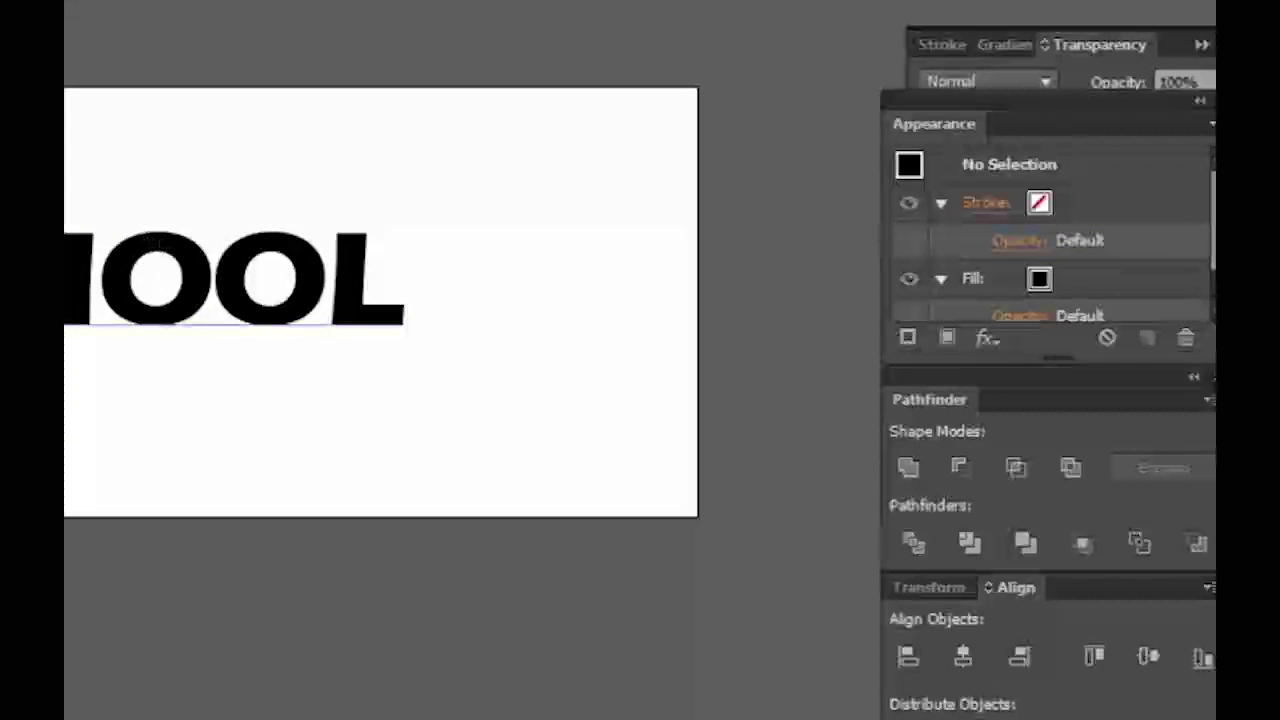
pyautogui.click(160, 255)
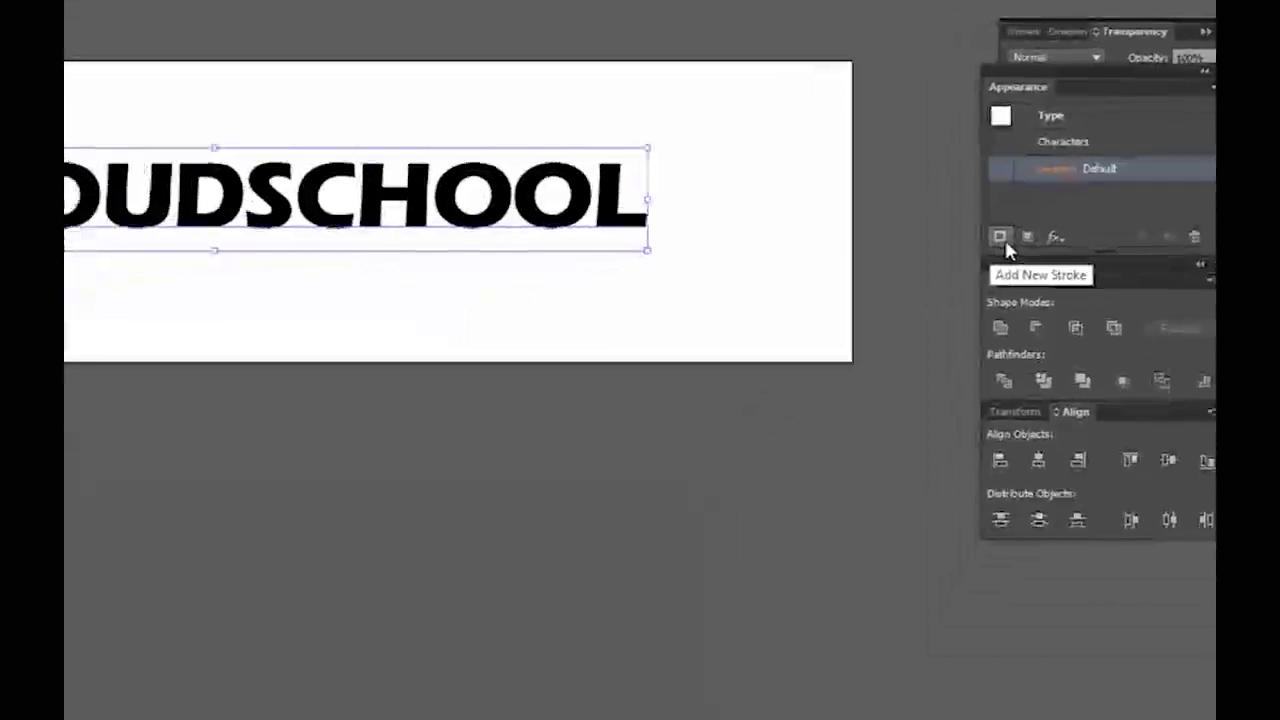
pyautogui.click(1001, 238)
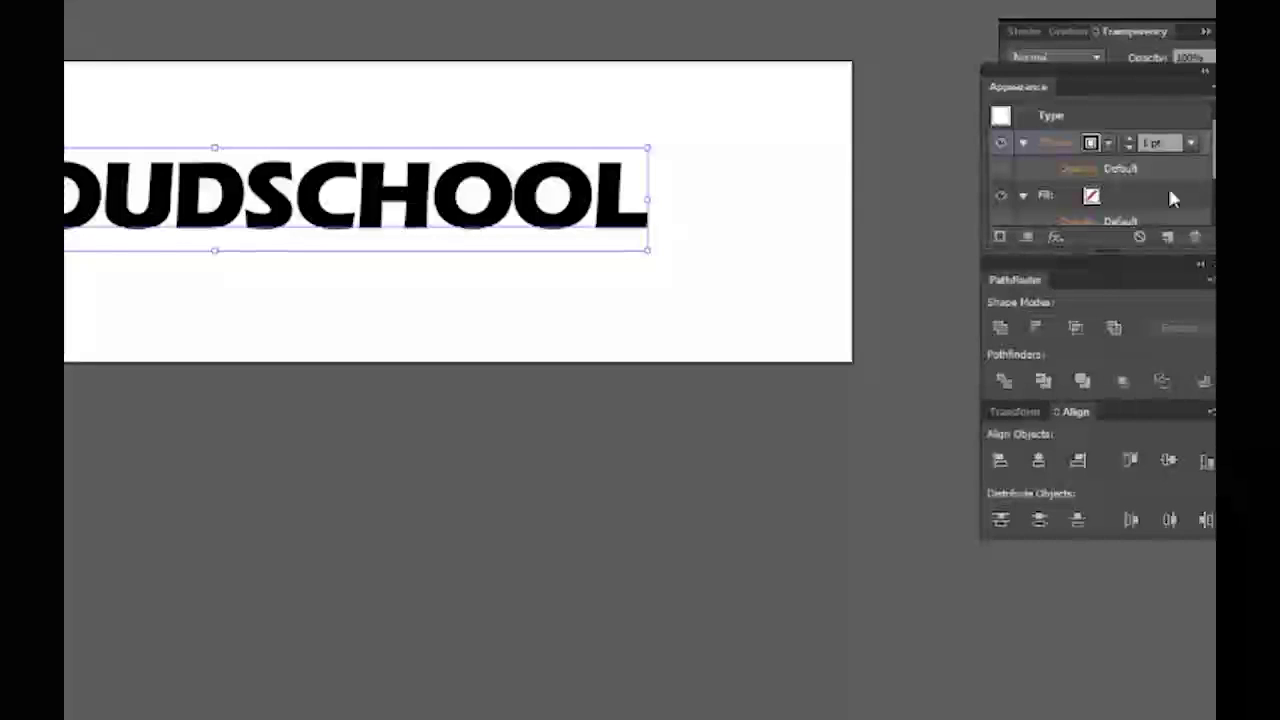
pyautogui.click(1130, 138)
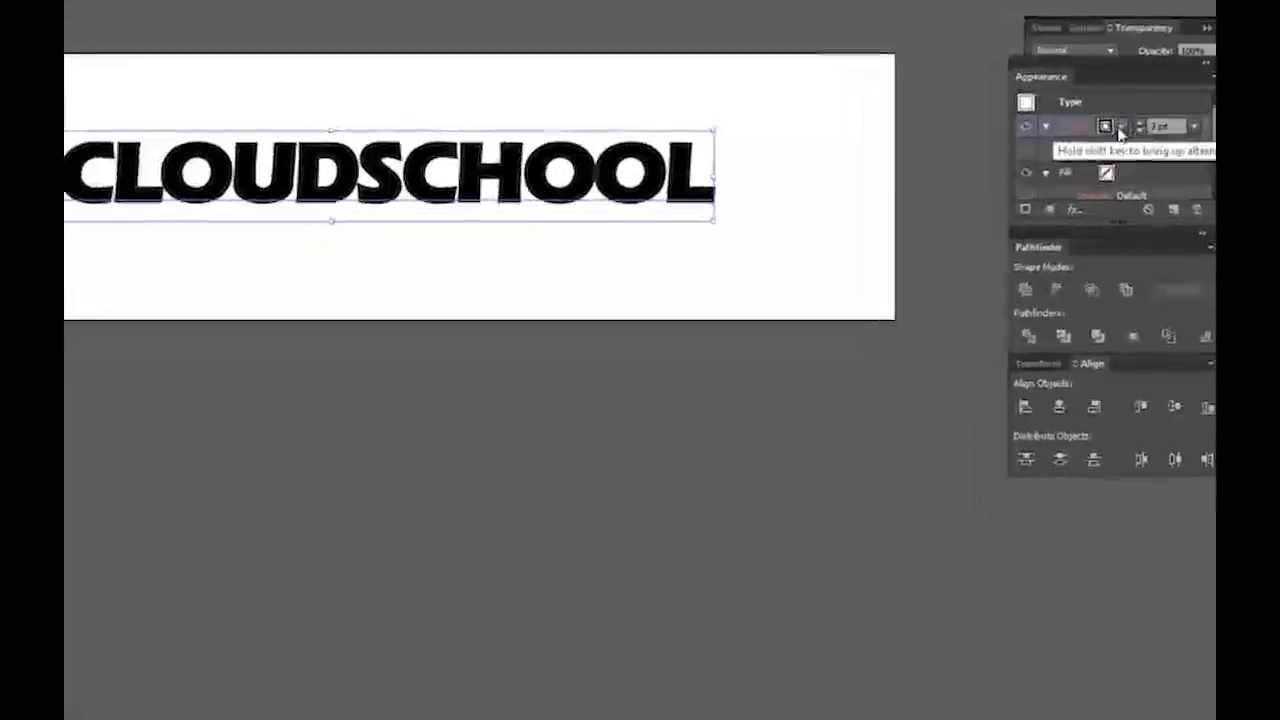
# Colour the text's new stroke blue and view its stroke options
pyautogui.click(1110, 145)
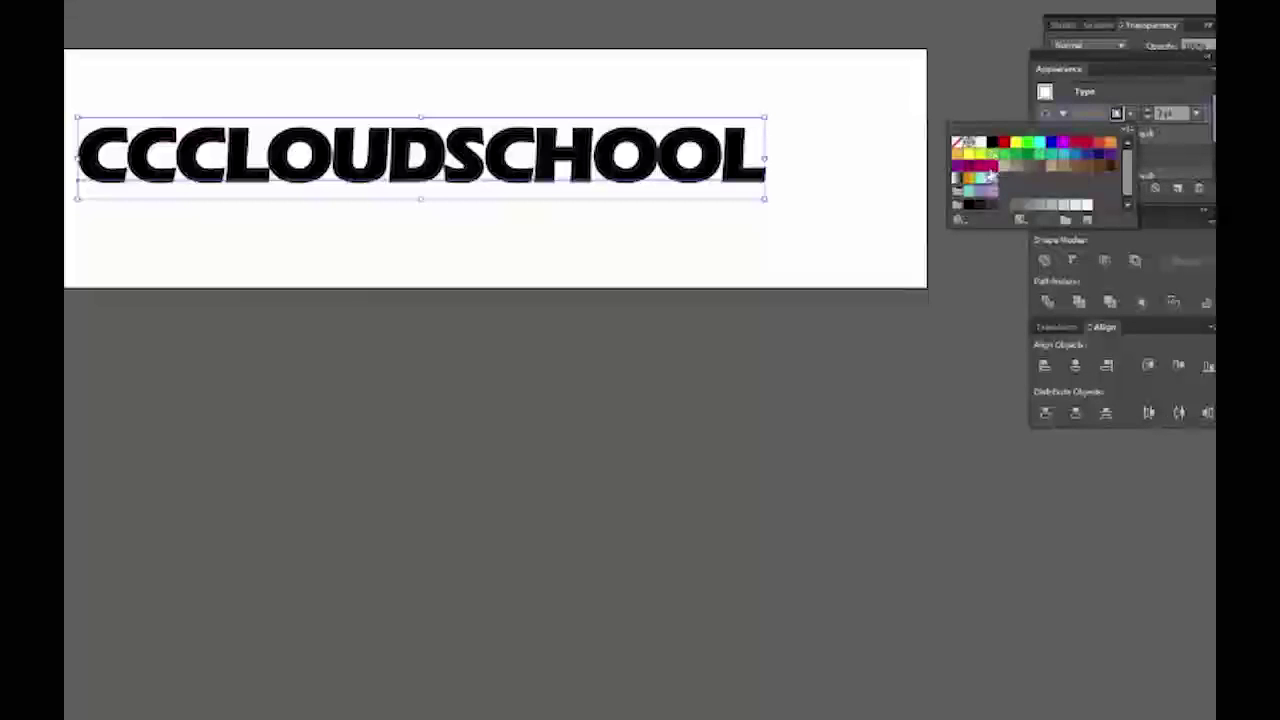
pyautogui.click(1049, 147)
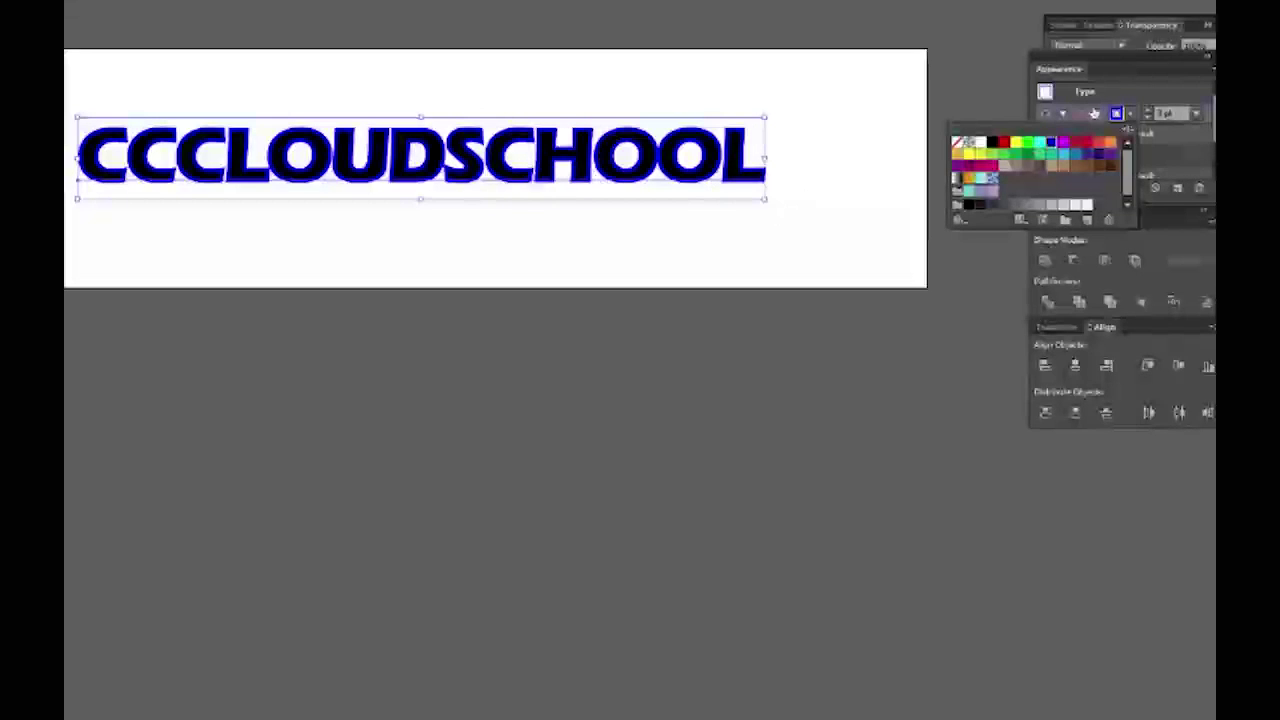
pyautogui.click(1071, 82)
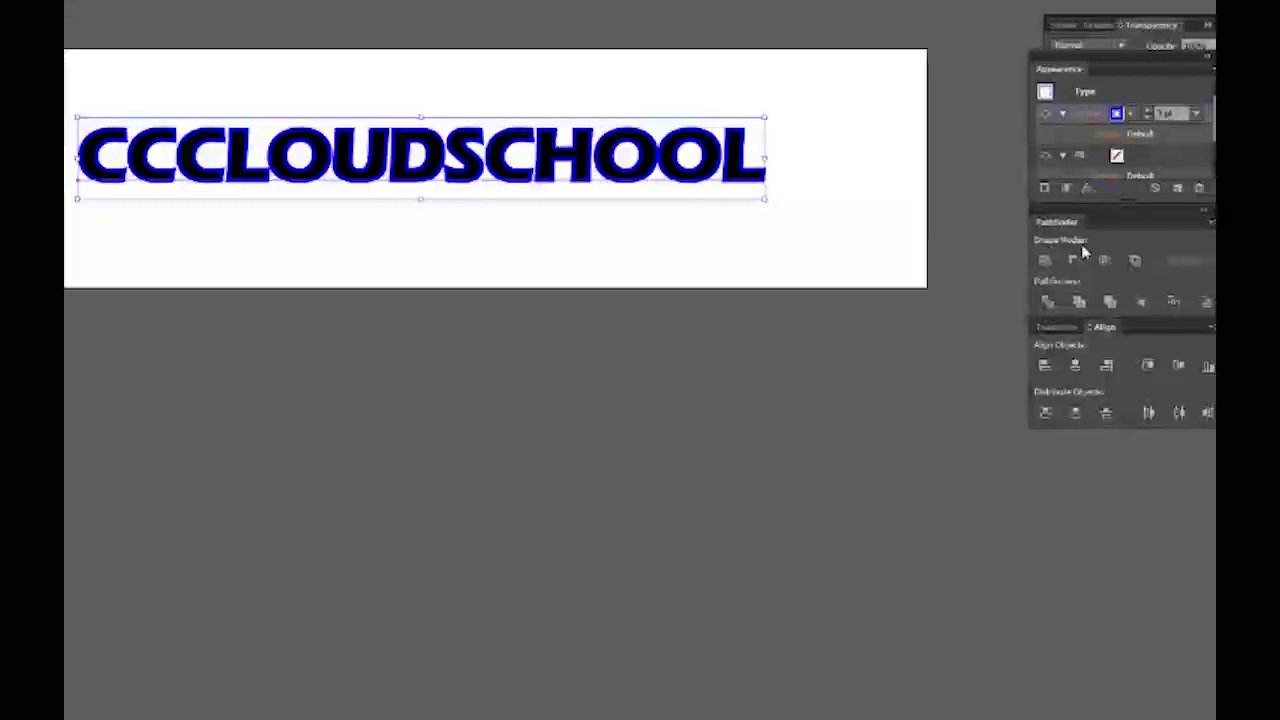
pyautogui.click(1100, 110)
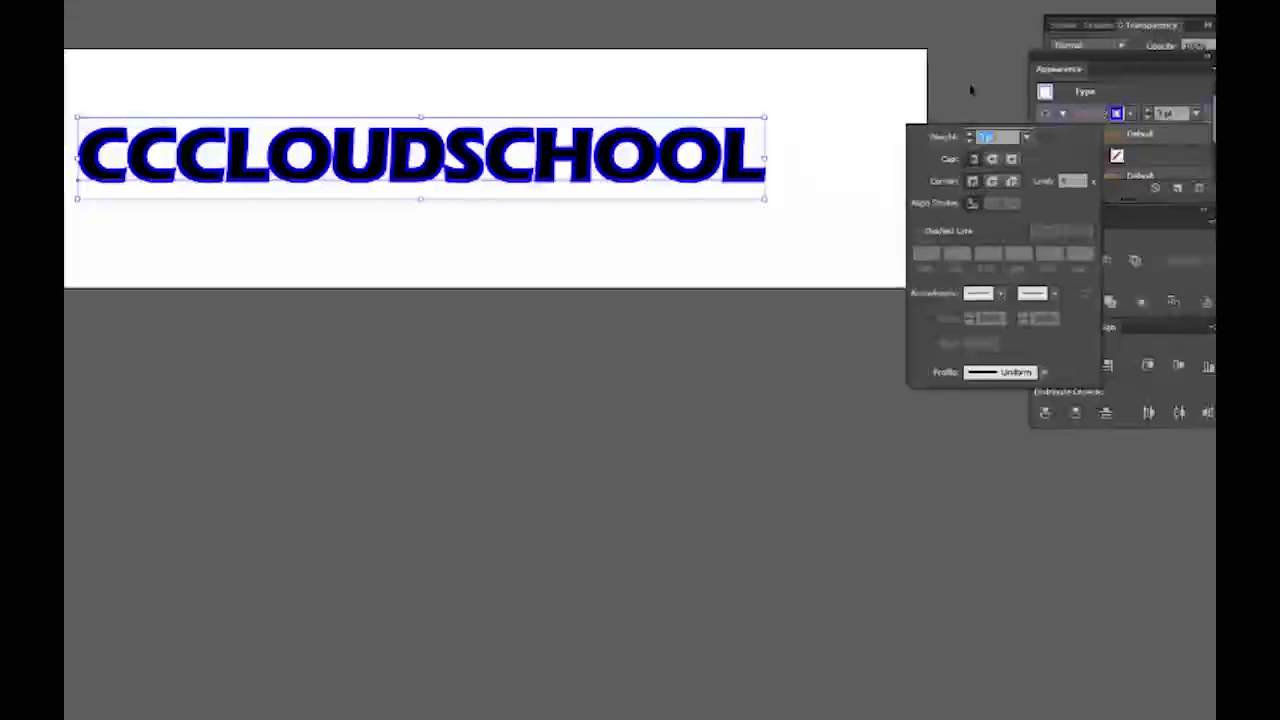
pyautogui.click(963, 86)
# Apply an Offset Path effect of 2 mm to the blue stroke, with preview on
pyautogui.click(1088, 188)
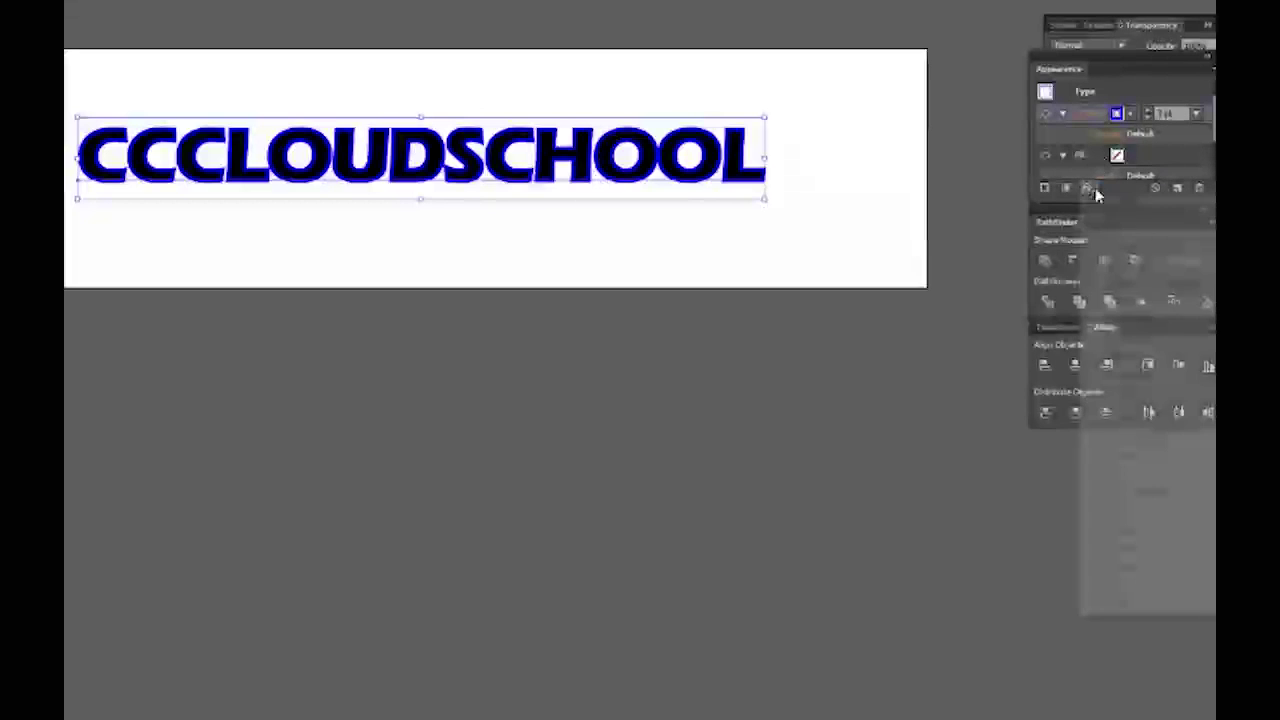
pyautogui.moveTo(1112, 300)
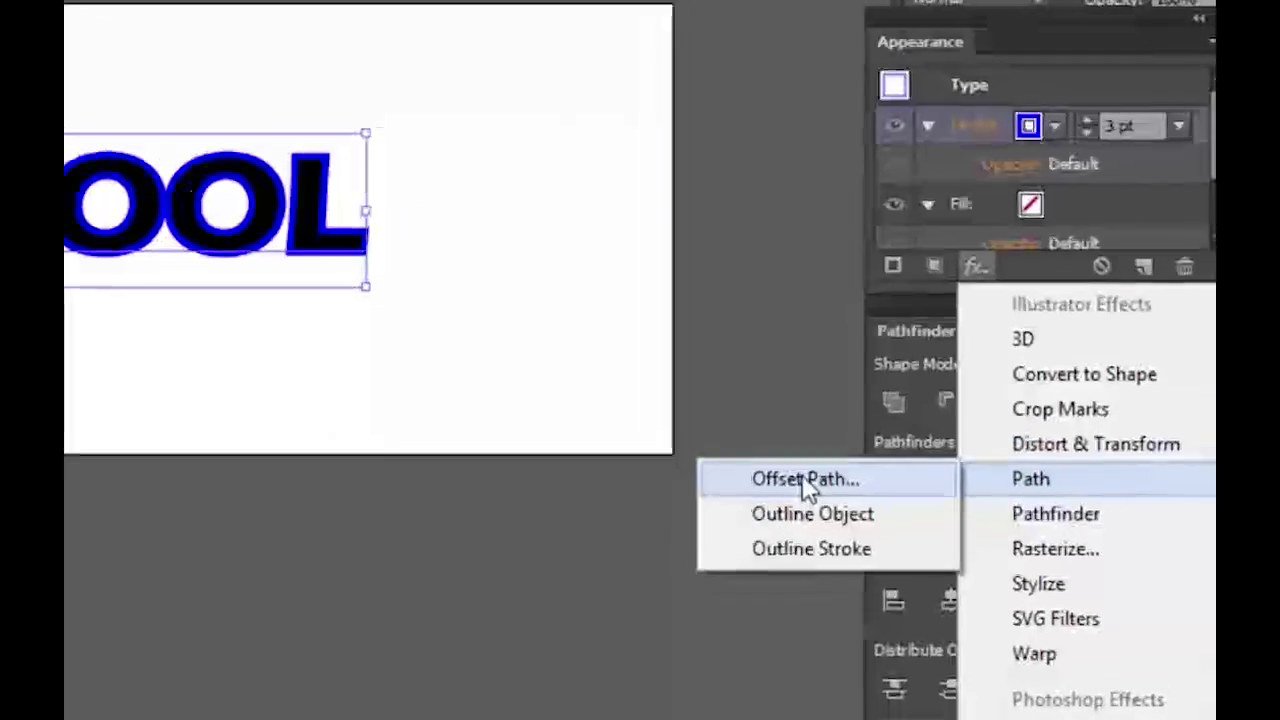
pyautogui.click(905, 390)
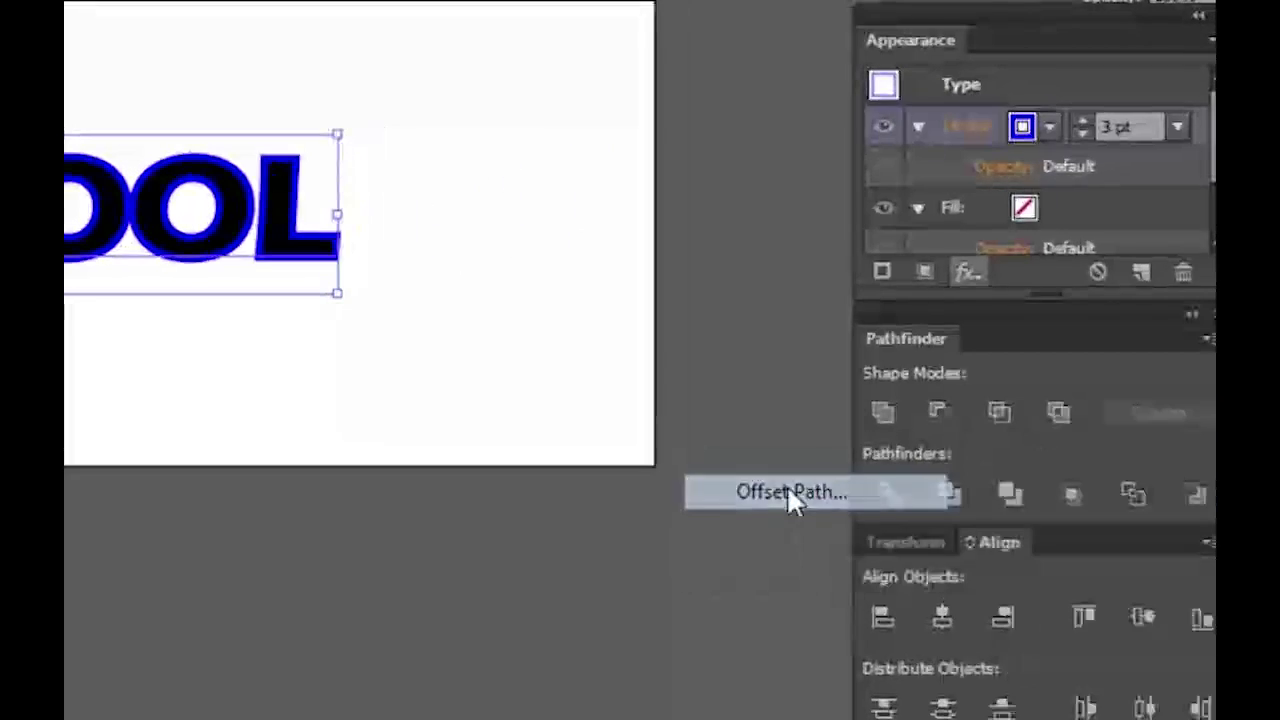
pyautogui.click(157, 411)
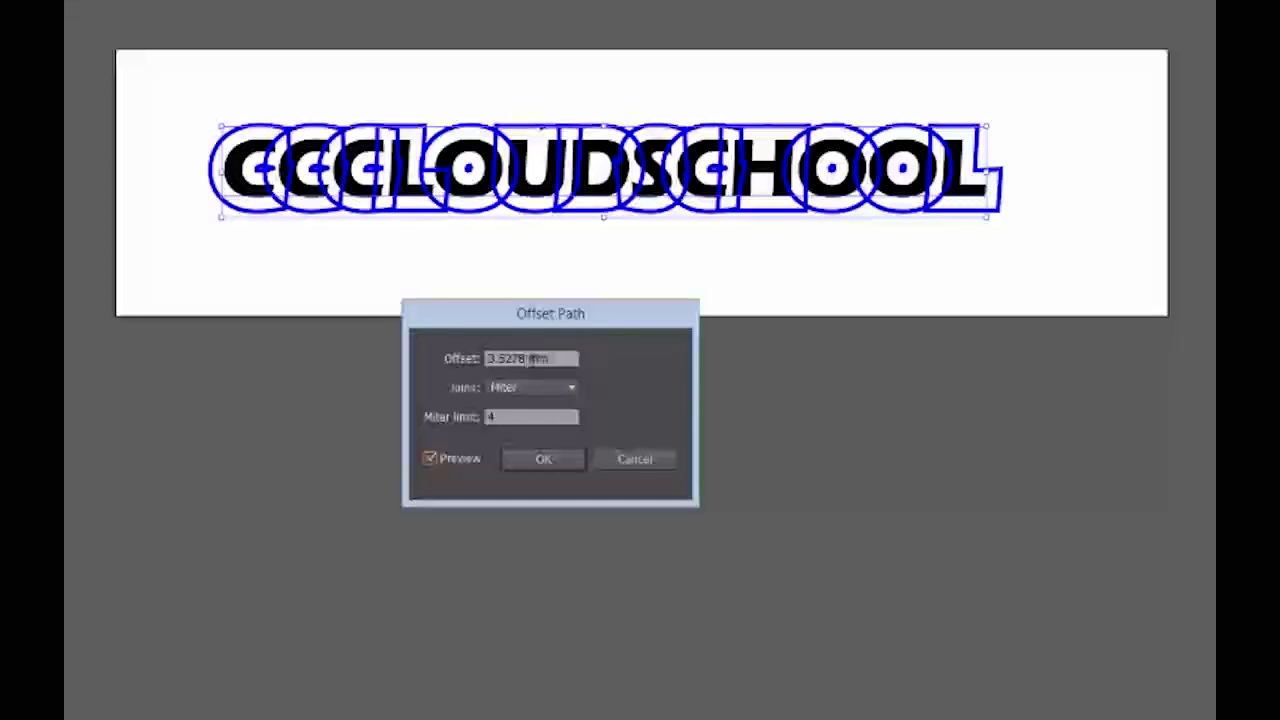
pyautogui.moveTo(531, 358); pyautogui.dragTo(394, 366)
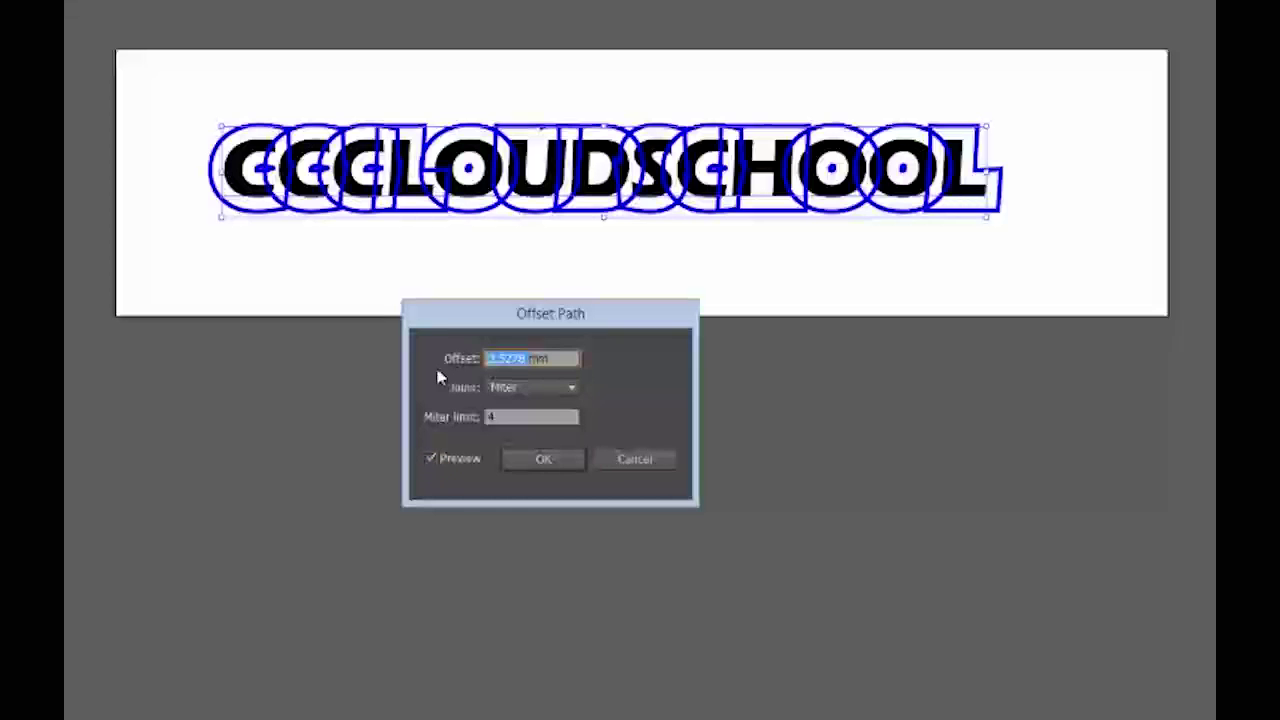
pyautogui.write('2mm')
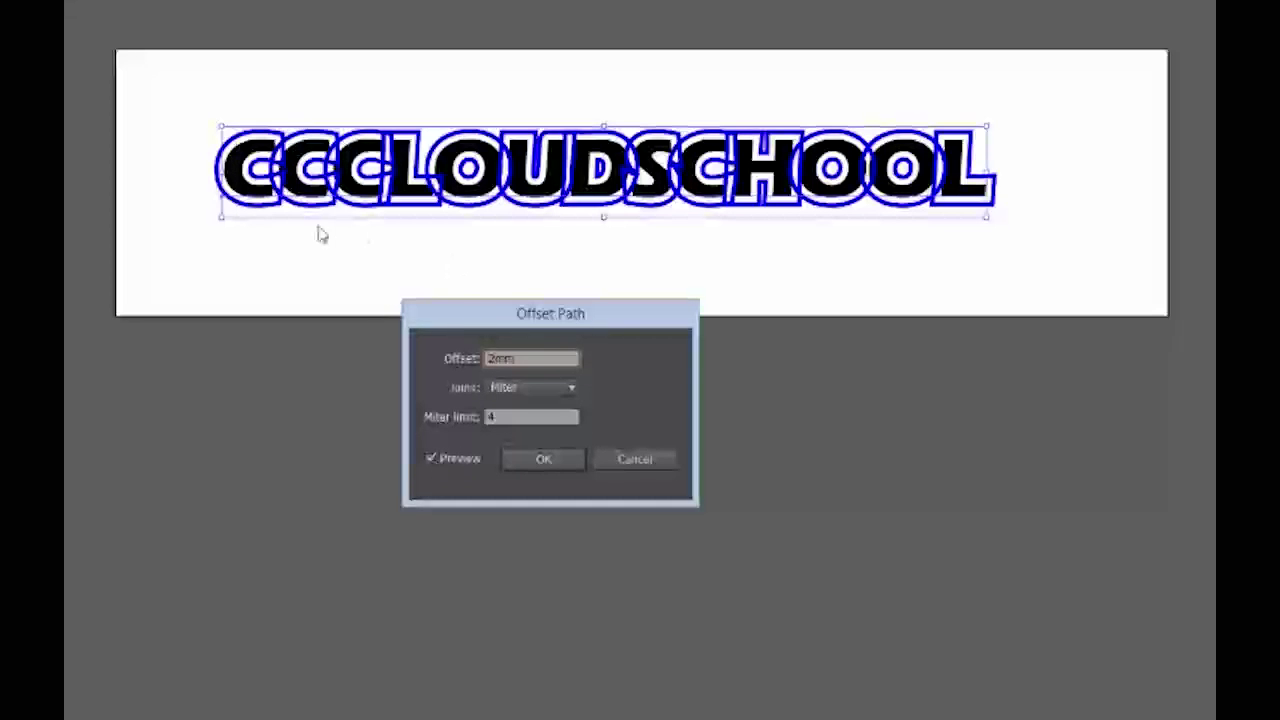
pyautogui.click(543, 459)
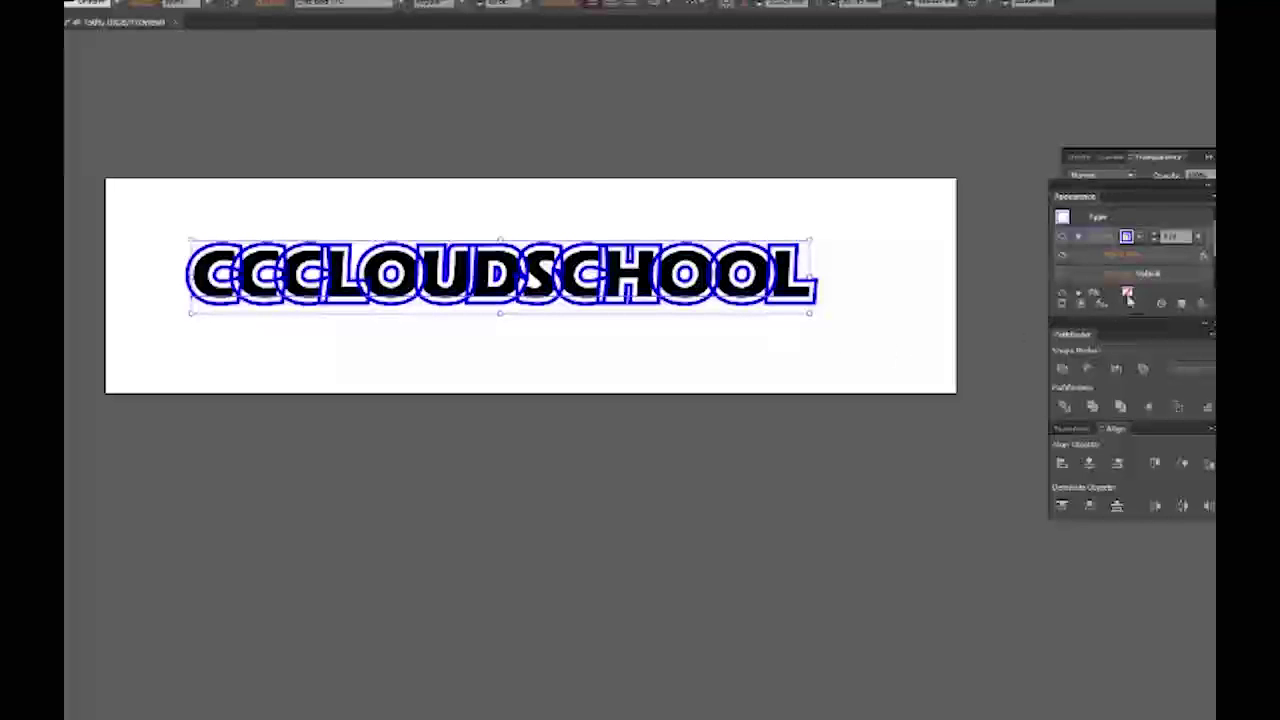
# Set the text's fill in its appearance attributes to the light blue swatch
pyautogui.scroll(-3, 1204, 270)
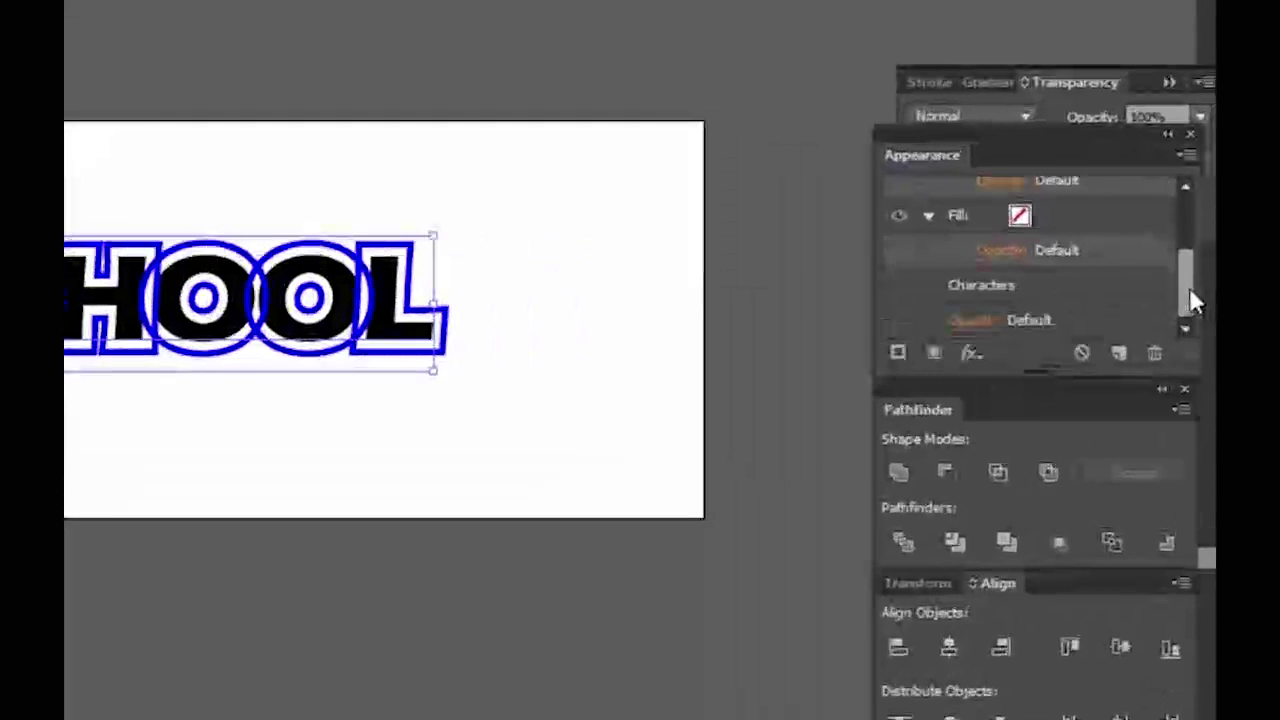
pyautogui.scroll(2, 1190, 300)
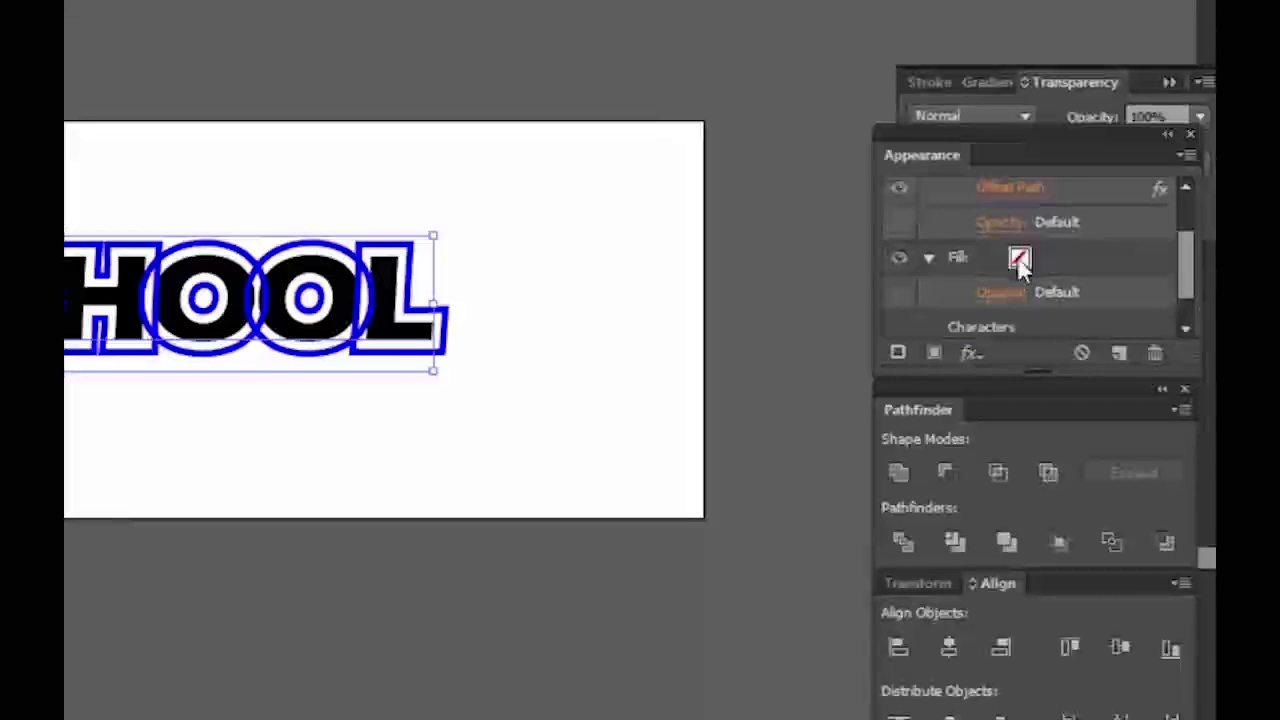
pyautogui.click(1020, 262)
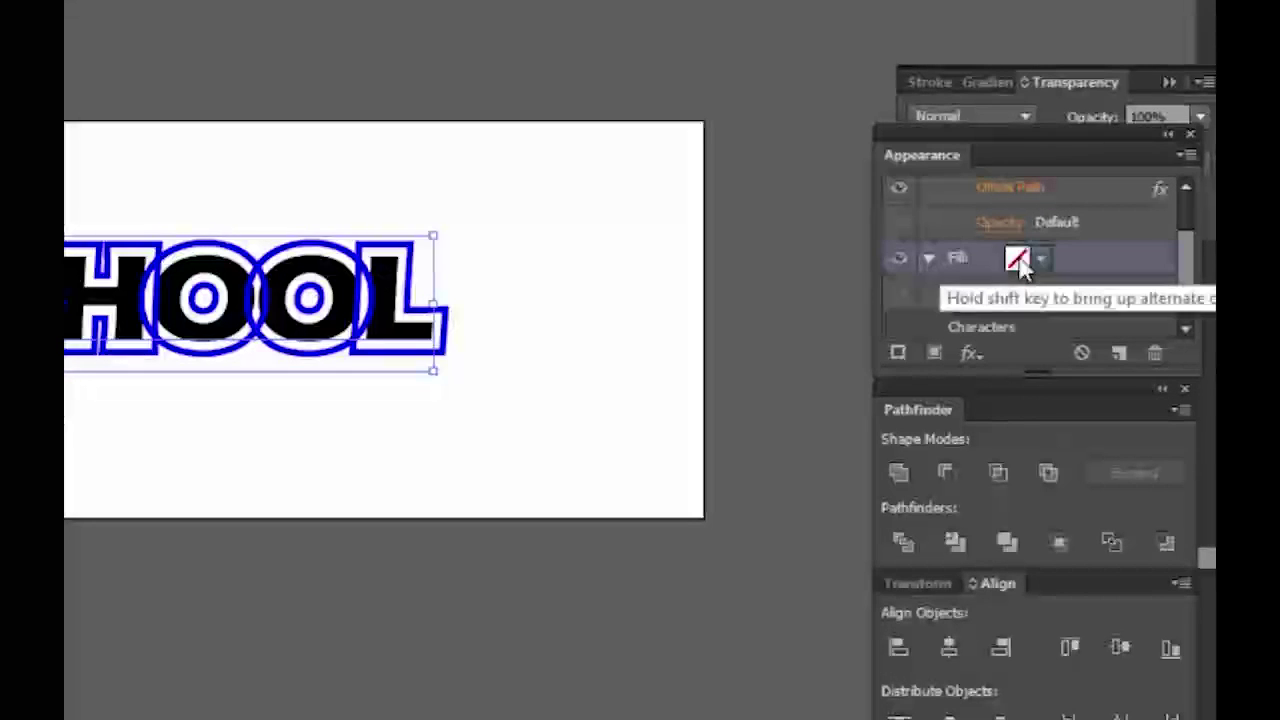
pyautogui.click(1040, 259)
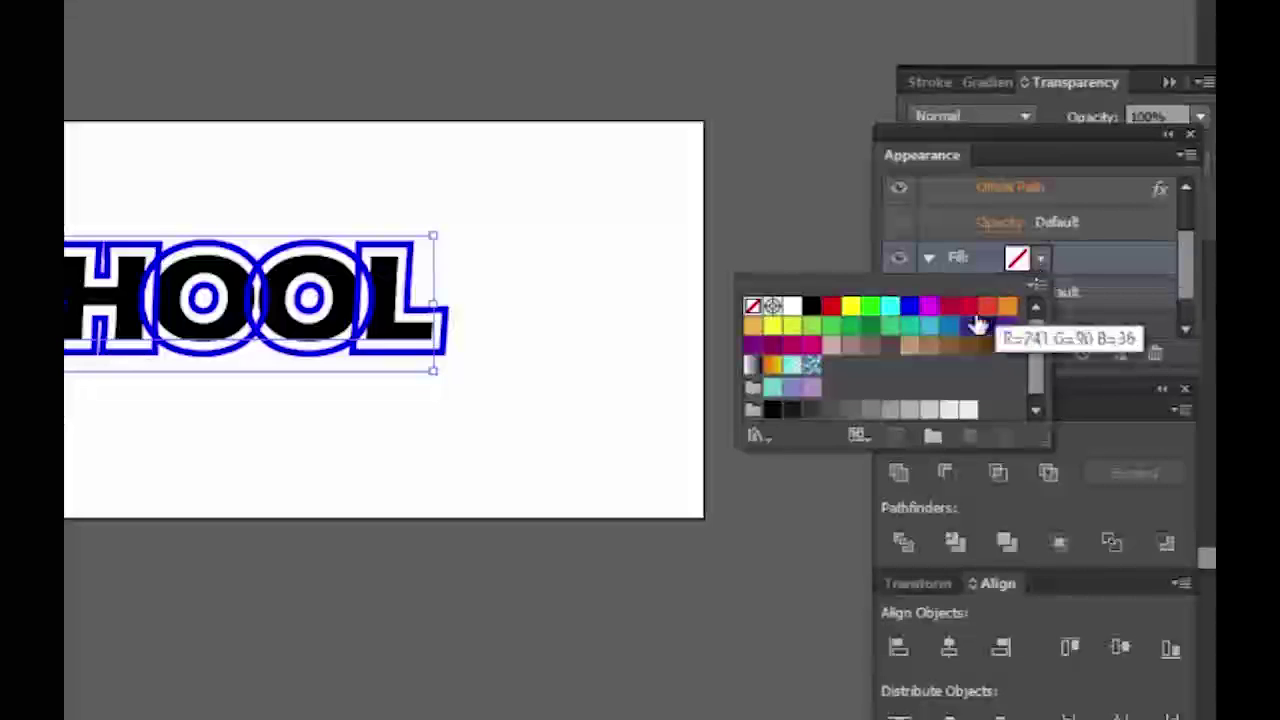
pyautogui.click(929, 325)
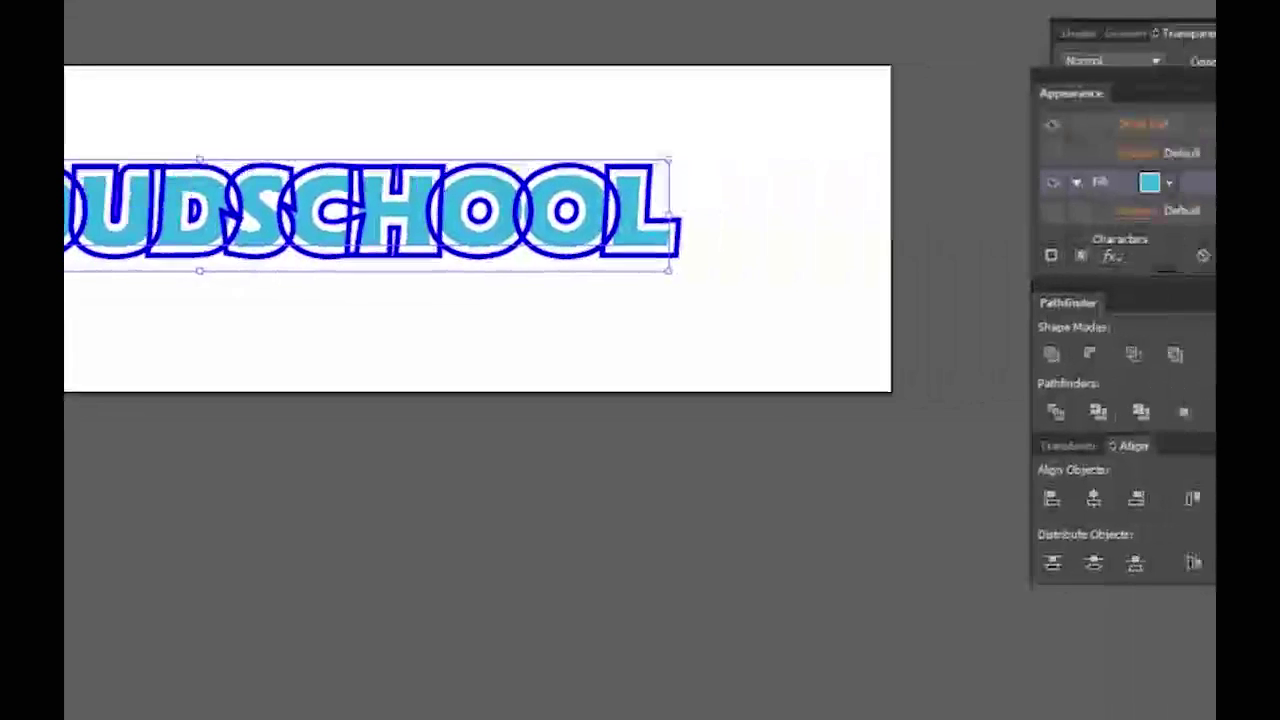
# Apply a Pathfinder Add effect to the text's offset blue stroke so the overlapping outlines merge
pyautogui.moveTo(1170, 185); pyautogui.dragTo(1172, 158)
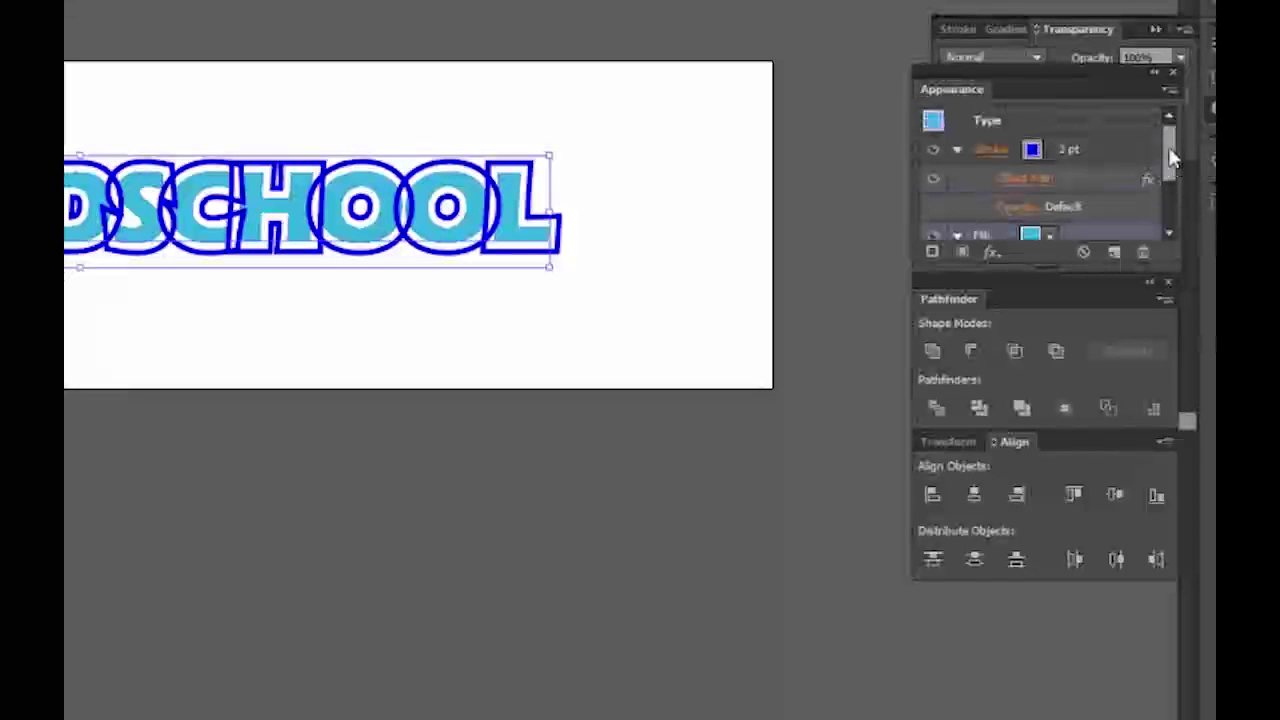
pyautogui.click(1086, 149)
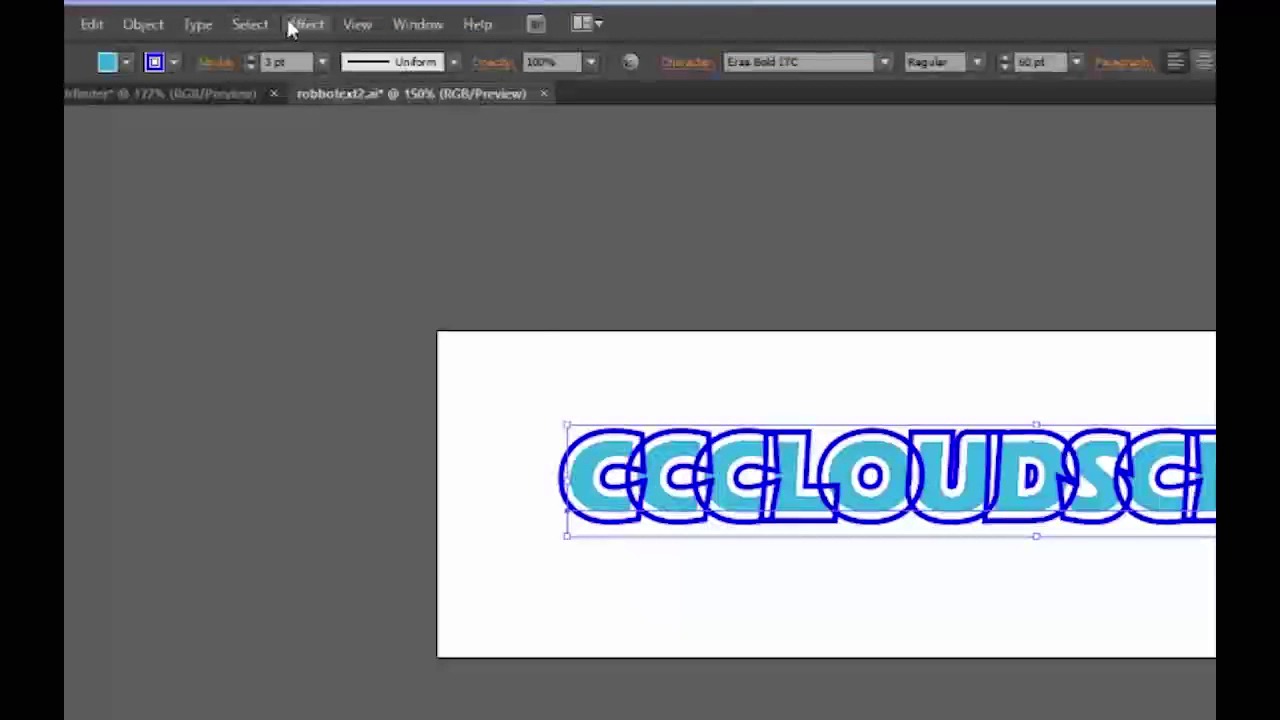
pyautogui.click(292, 25)
pyautogui.moveTo(340, 255)
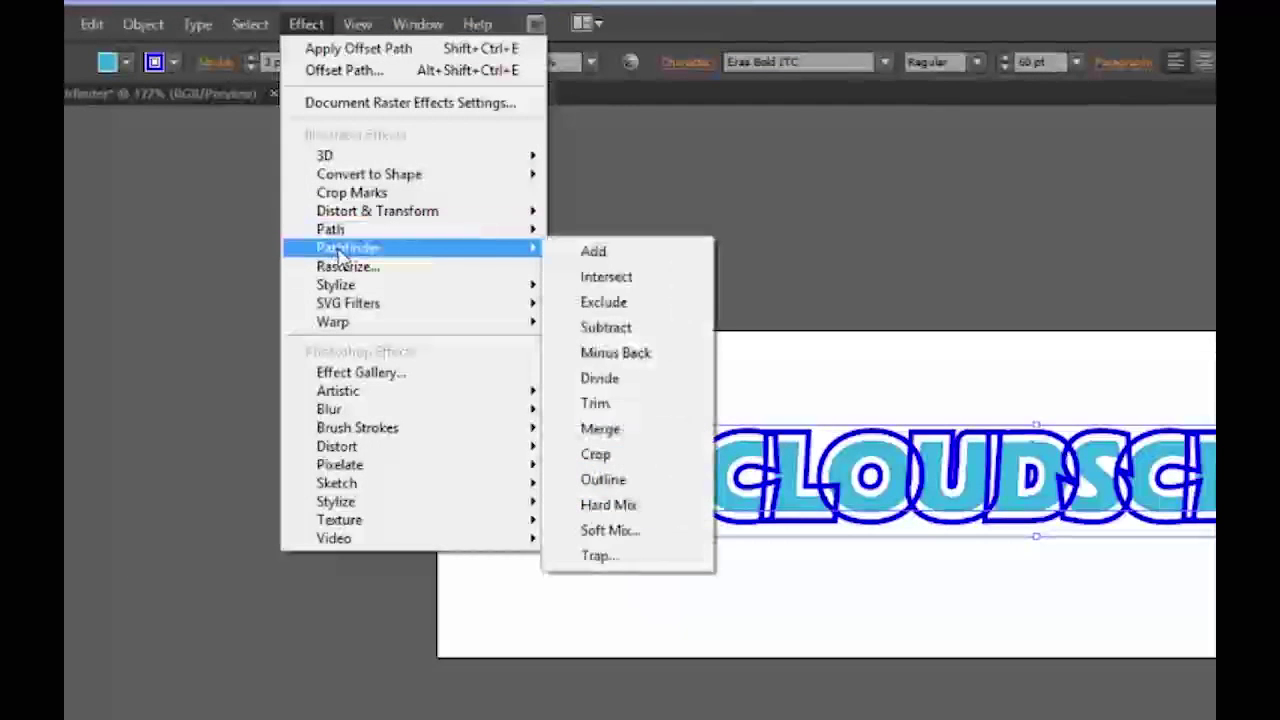
pyautogui.click(593, 251)
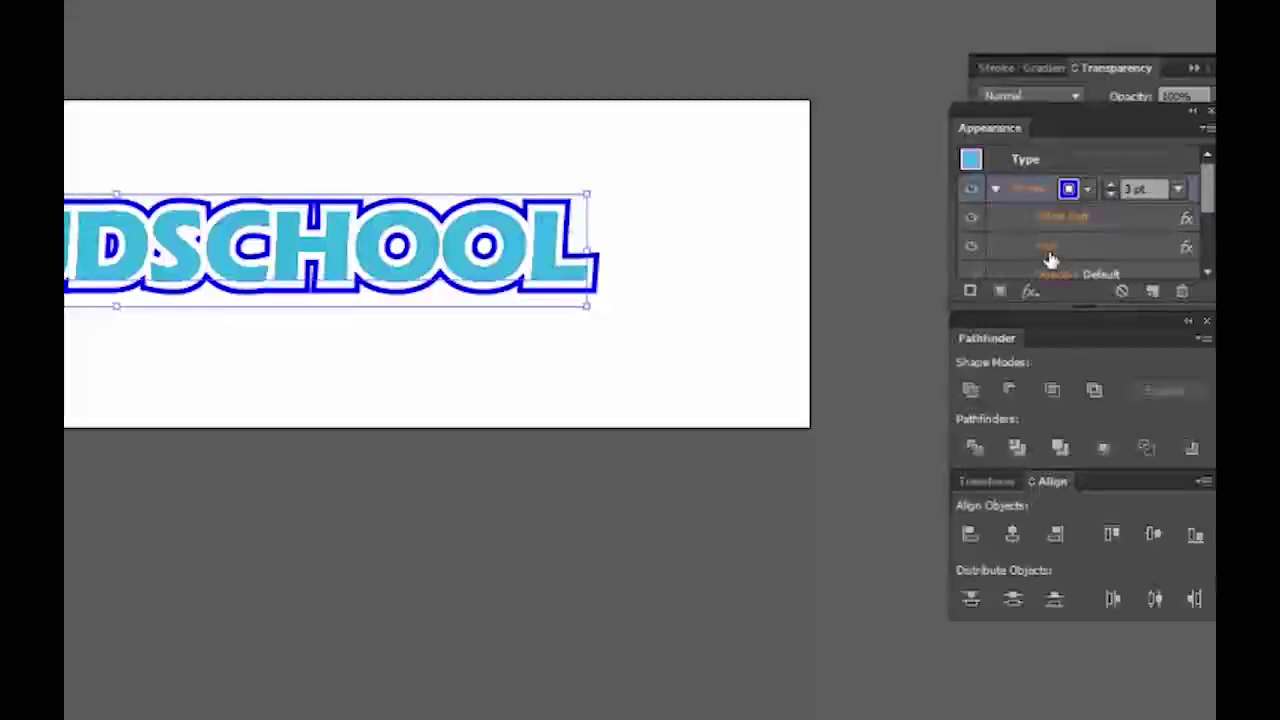
# Open the blue stroke's Pathfinder effect options and preview the Exclude, Divide and Trim operations
pyautogui.click(1047, 248)
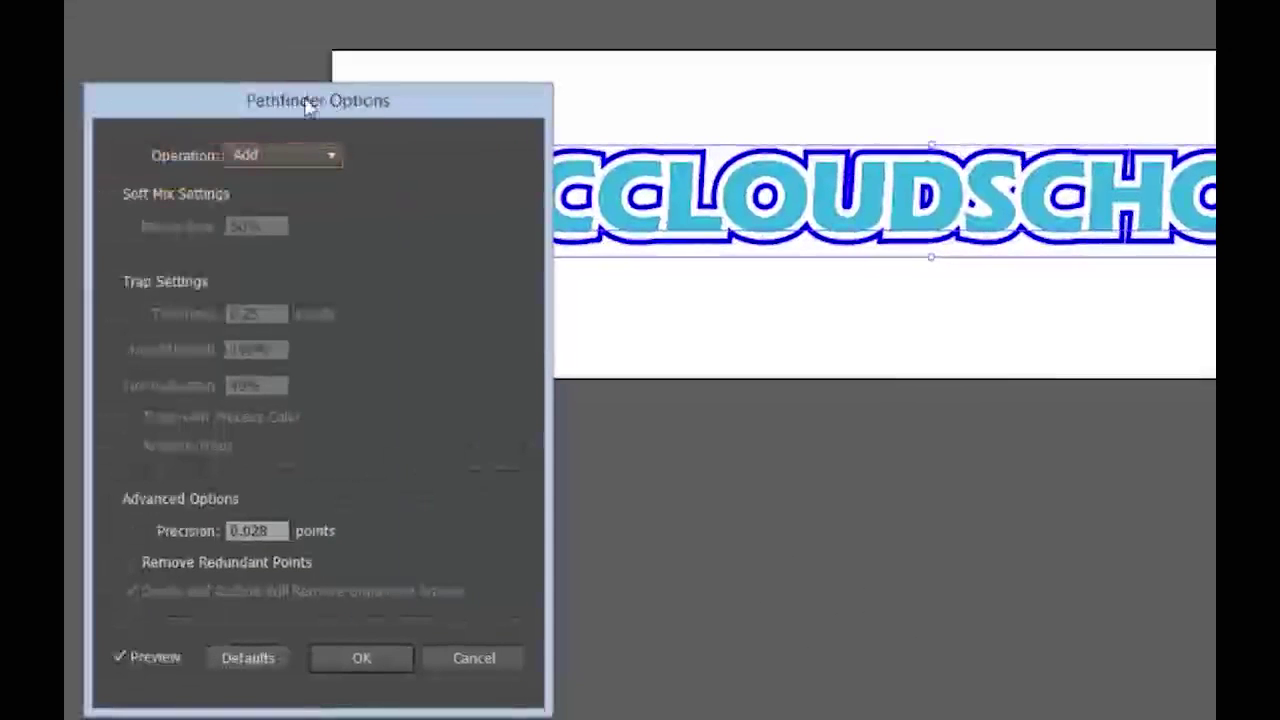
pyautogui.click(330, 156)
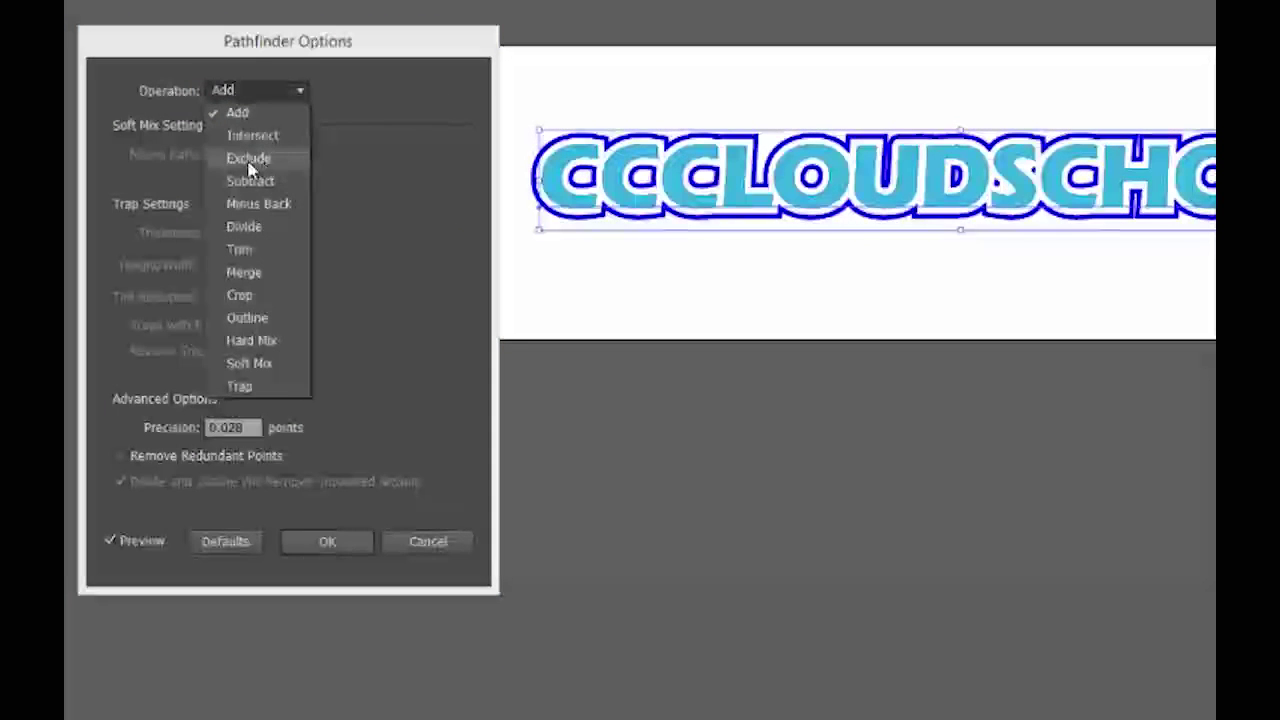
pyautogui.click(248, 160)
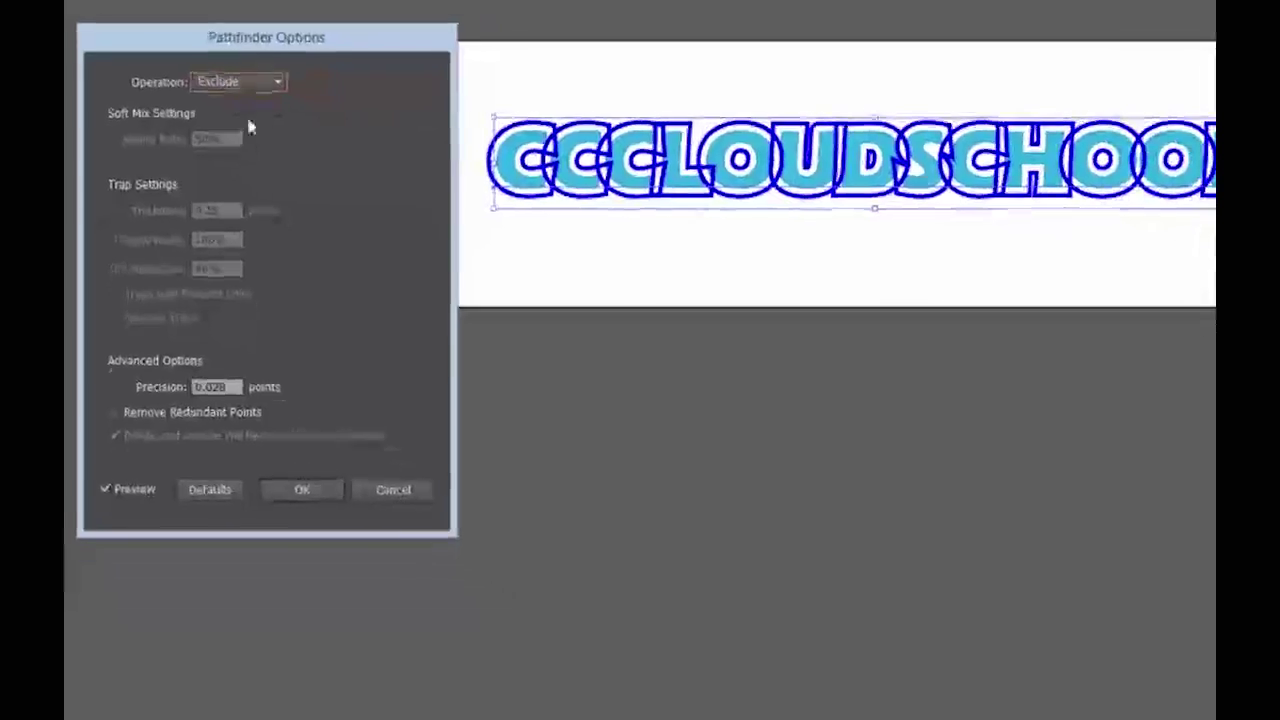
pyautogui.click(277, 81)
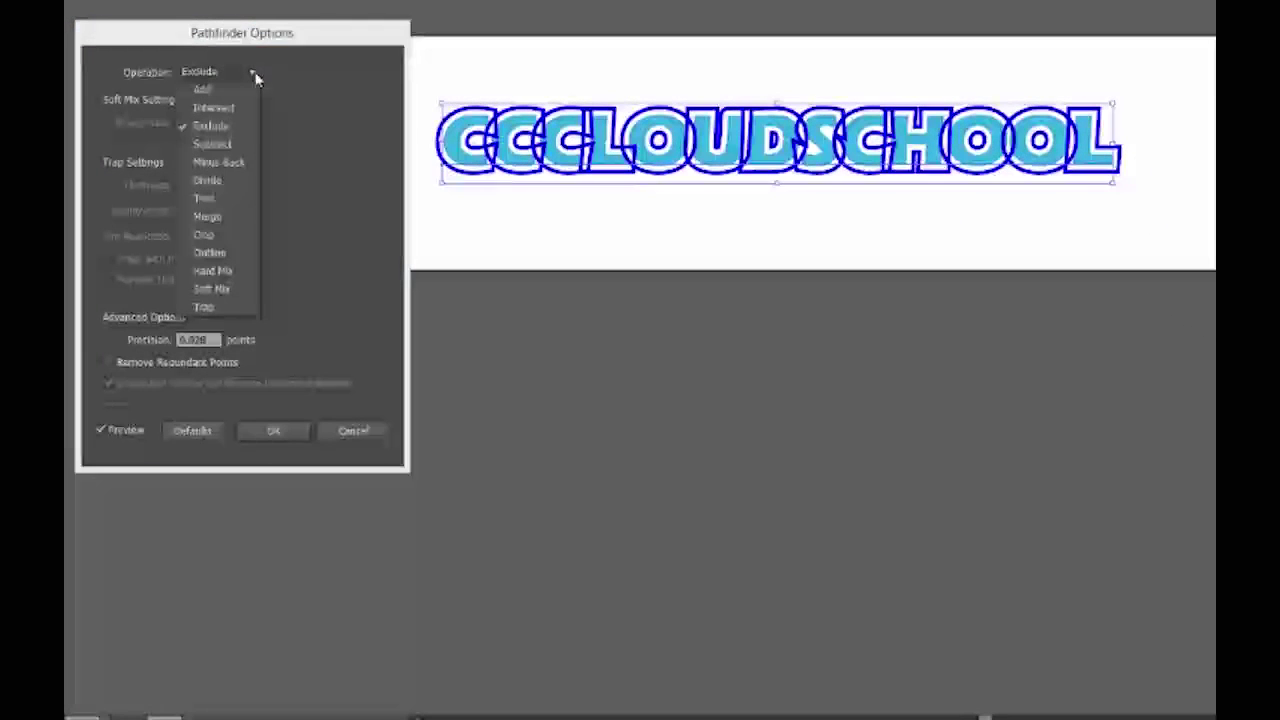
pyautogui.click(230, 181)
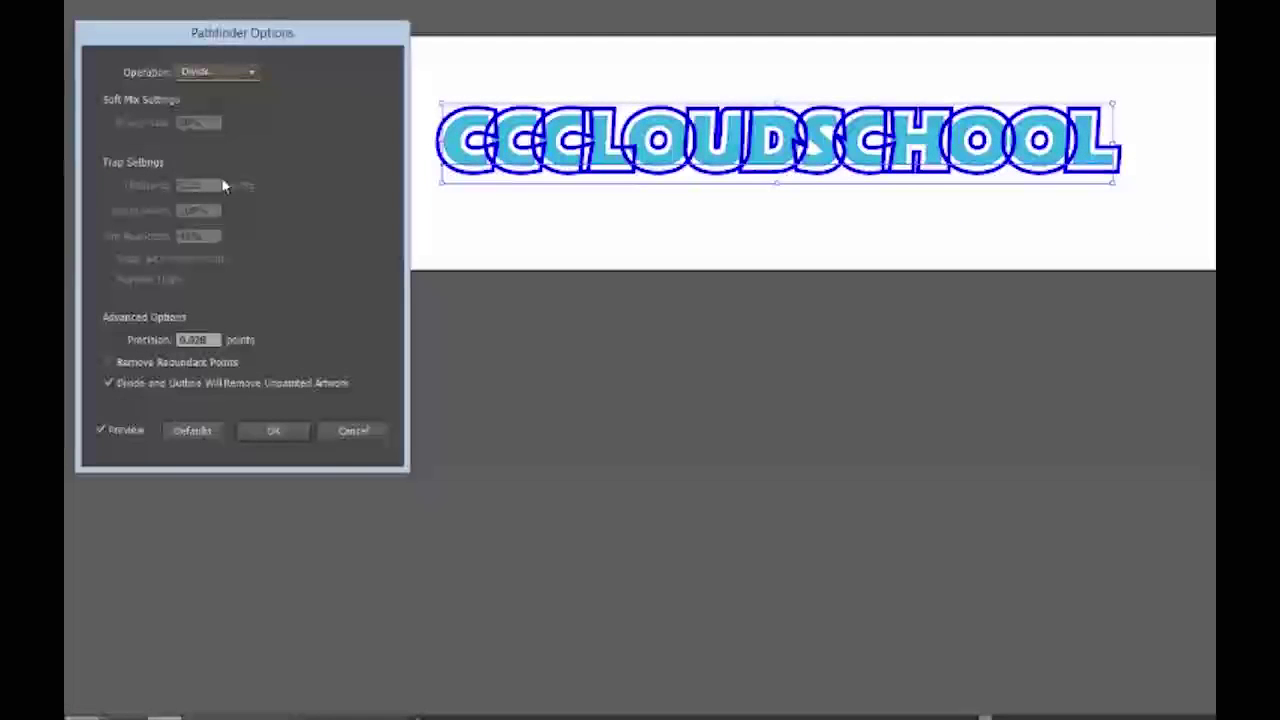
pyautogui.click(250, 71)
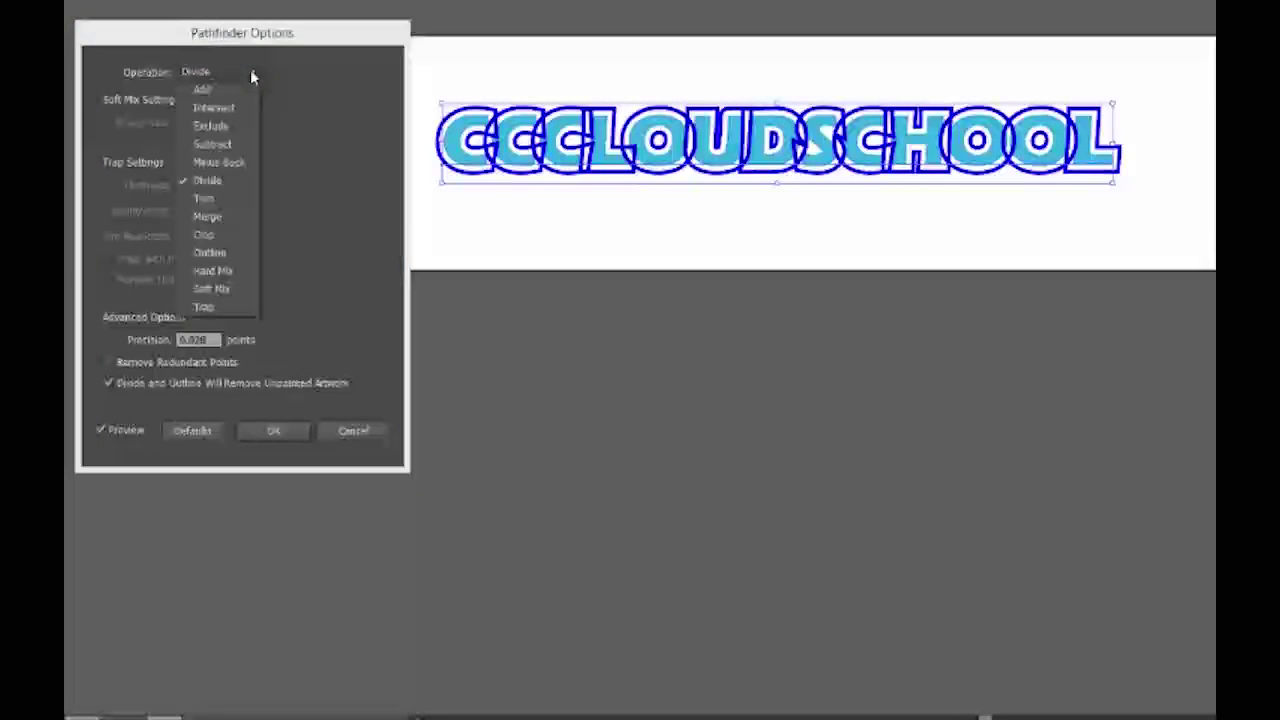
pyautogui.click(218, 203)
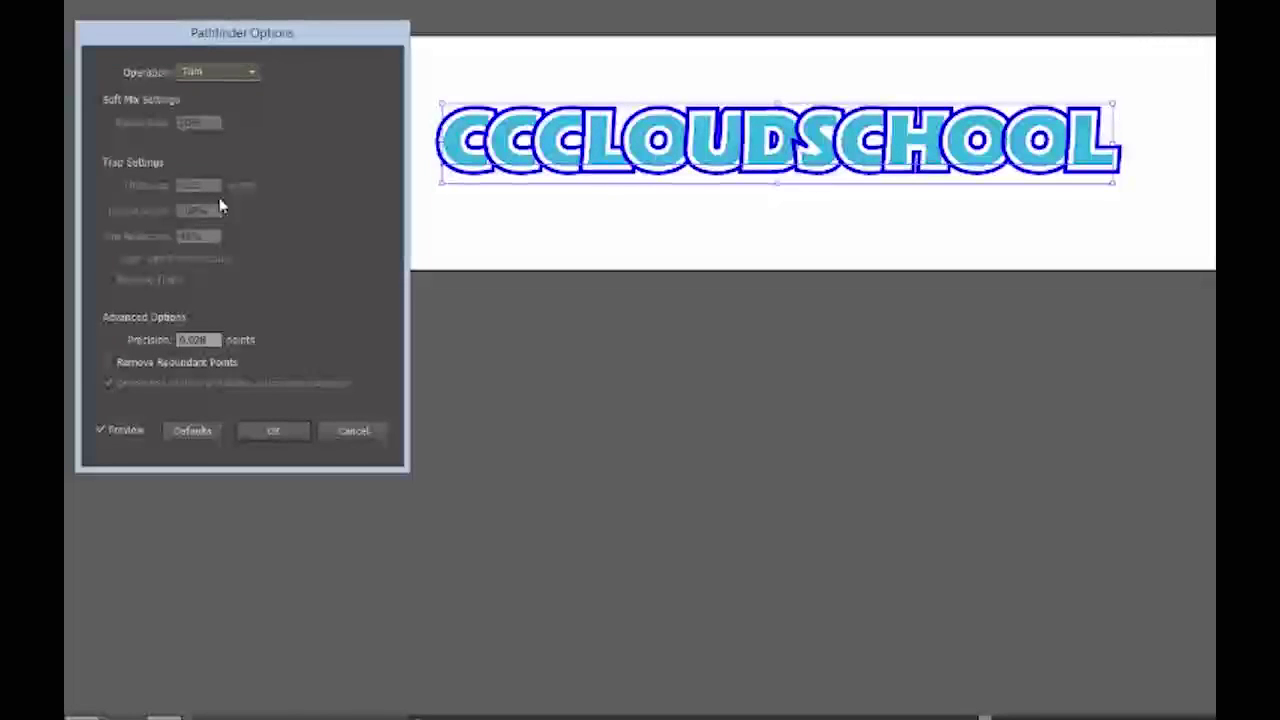
# Preview the Merge, Crop and Divide operations for the blue stroke's Pathfinder effect
pyautogui.click(255, 72)
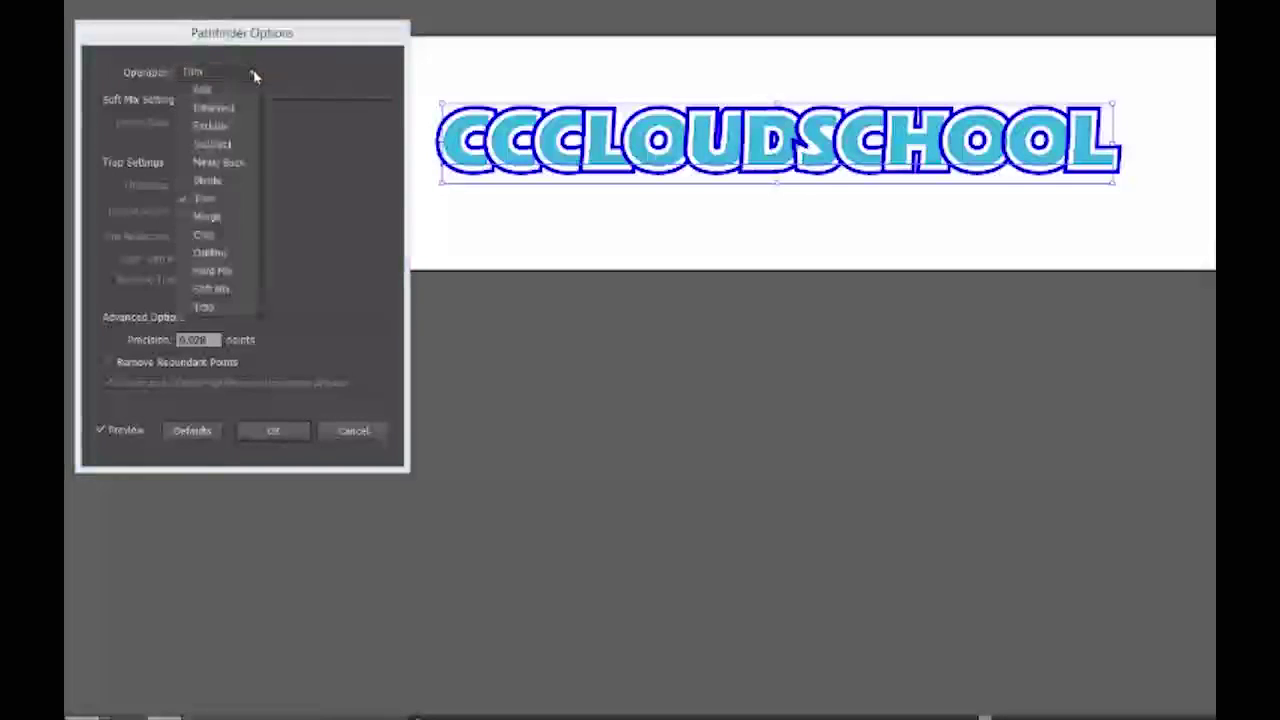
pyautogui.click(206, 216)
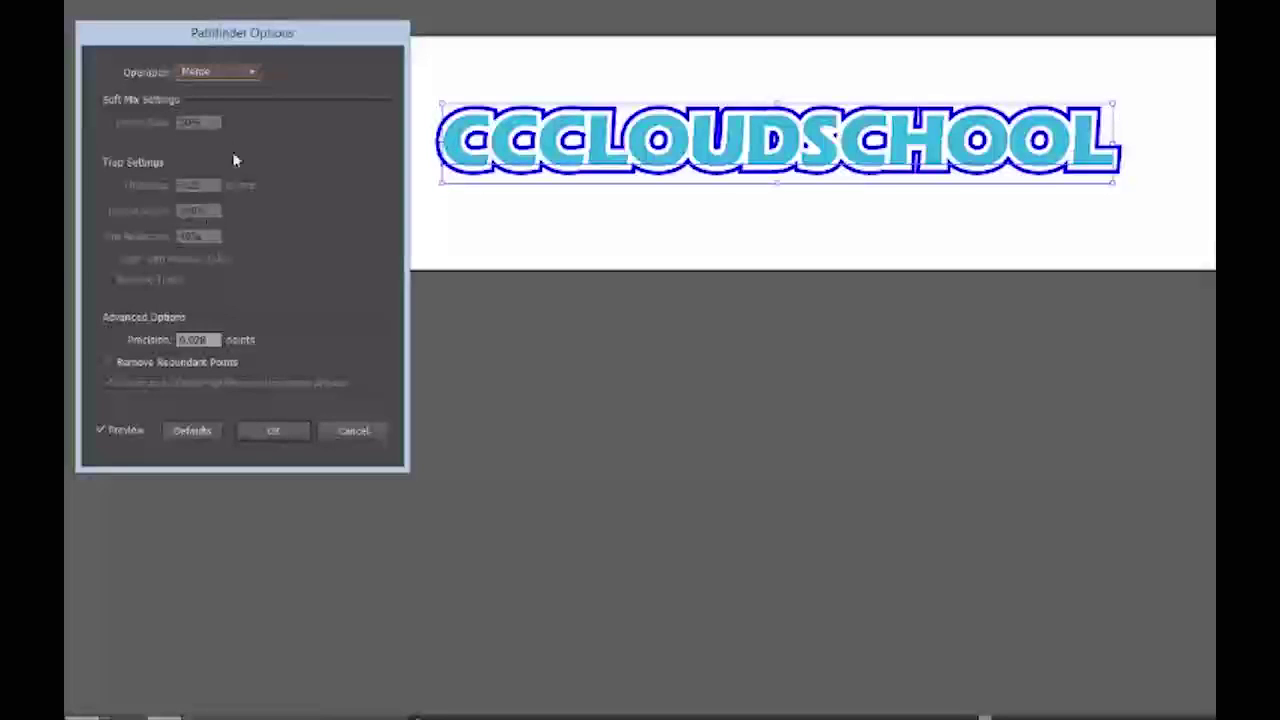
pyautogui.click(255, 75)
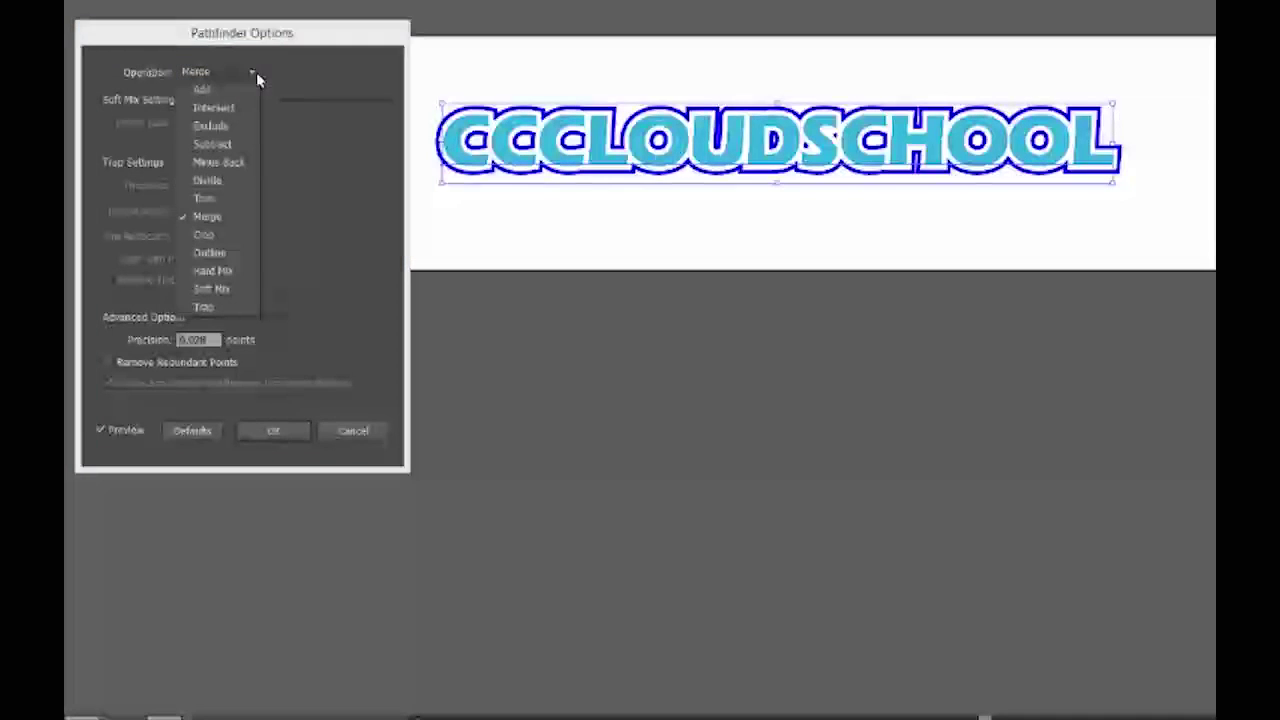
pyautogui.click(218, 245)
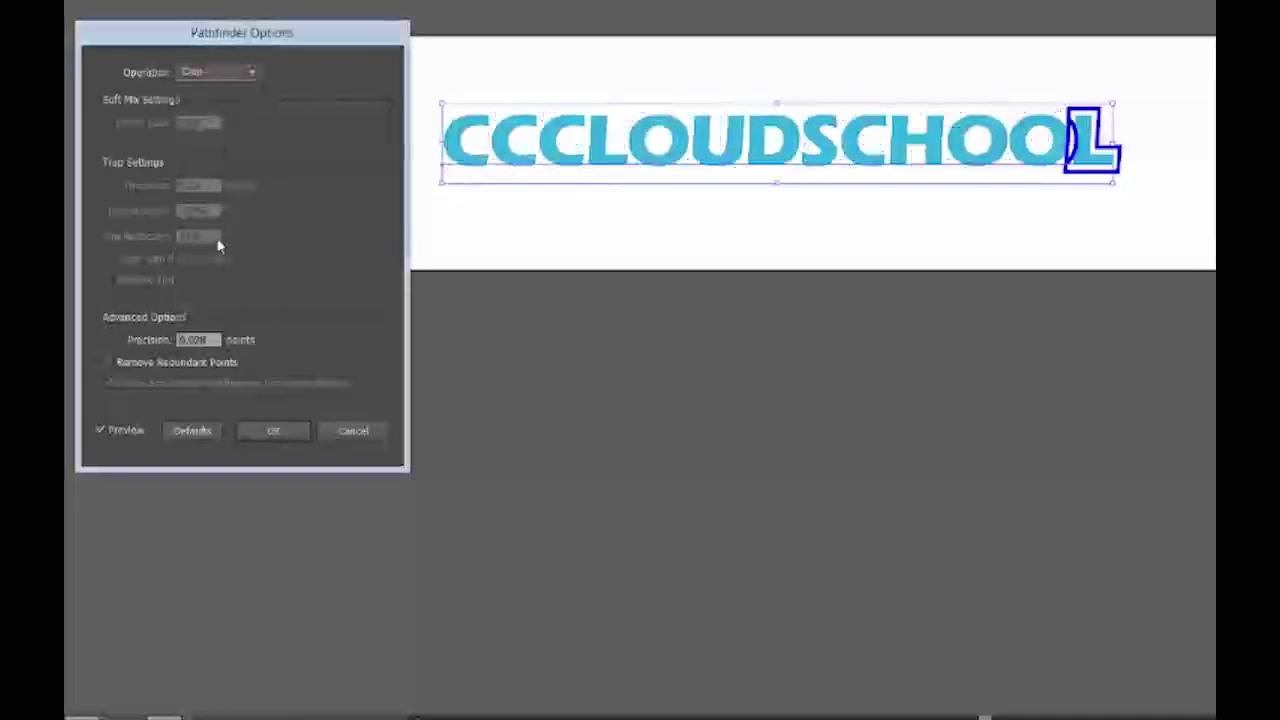
pyautogui.click(255, 72)
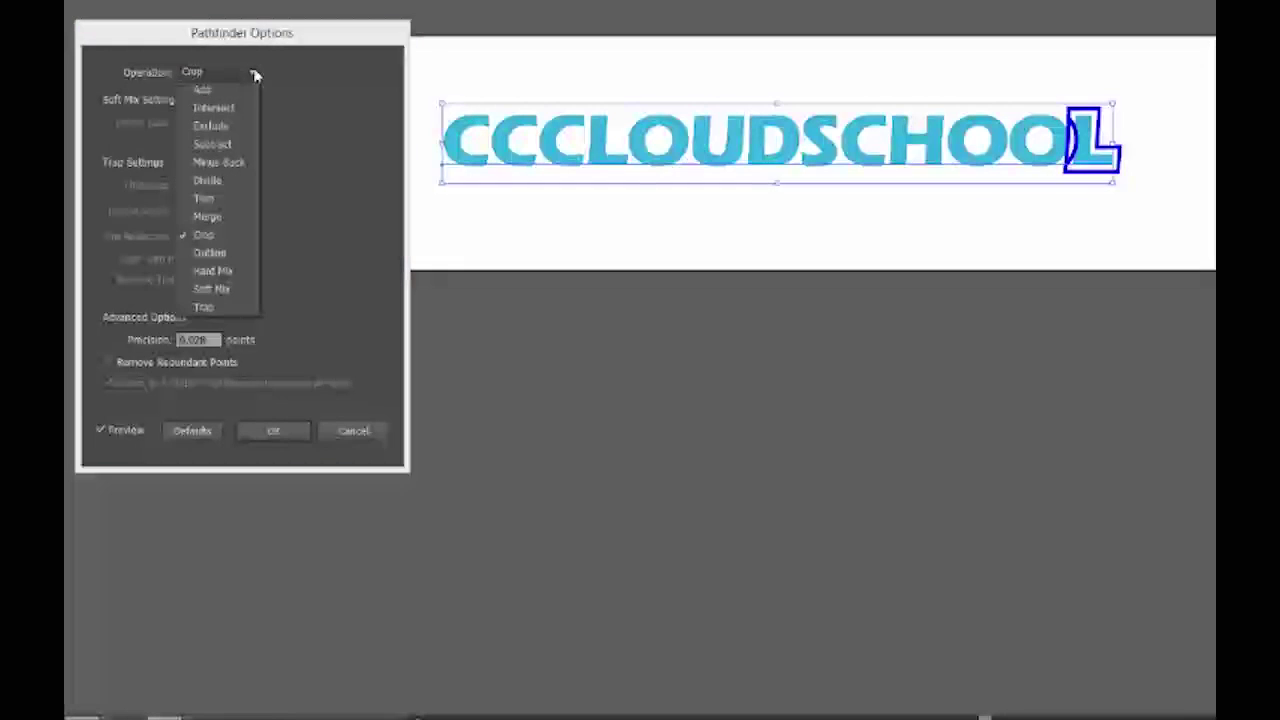
pyautogui.click(208, 181)
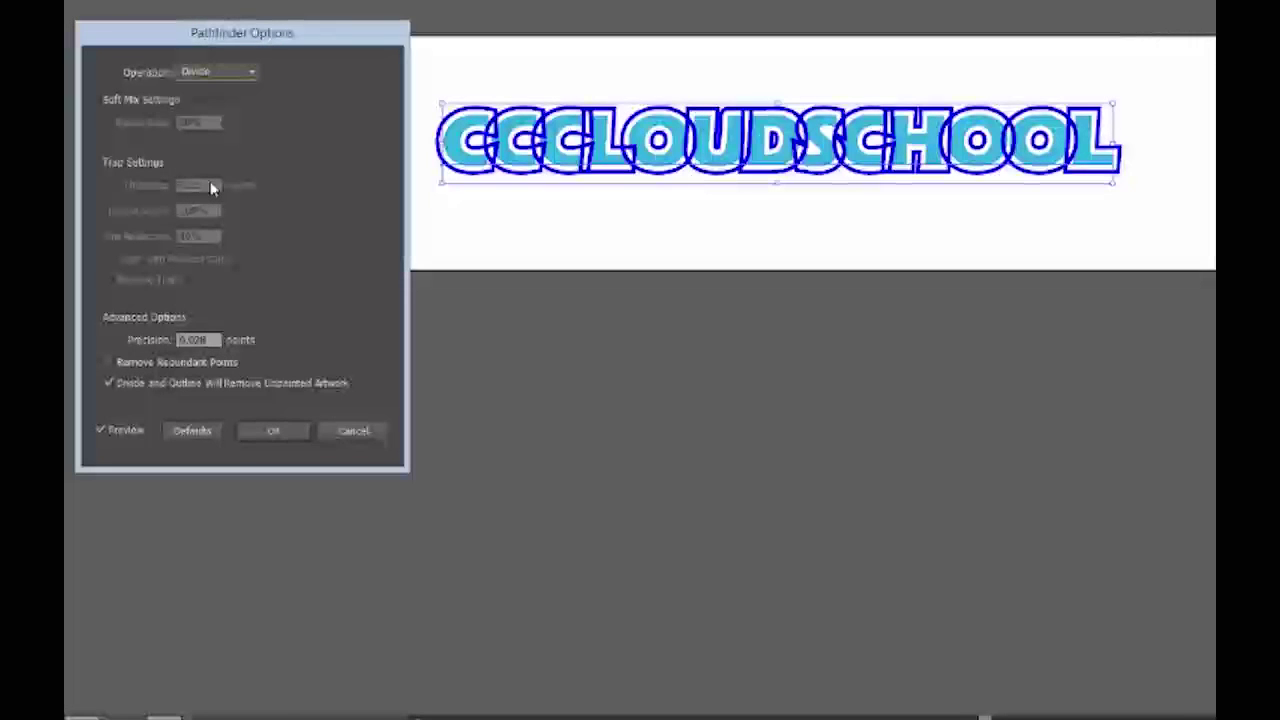
# Set the Pathfinder effect's operation back to Add and accept the options
pyautogui.click(255, 72)
pyautogui.click(213, 90)
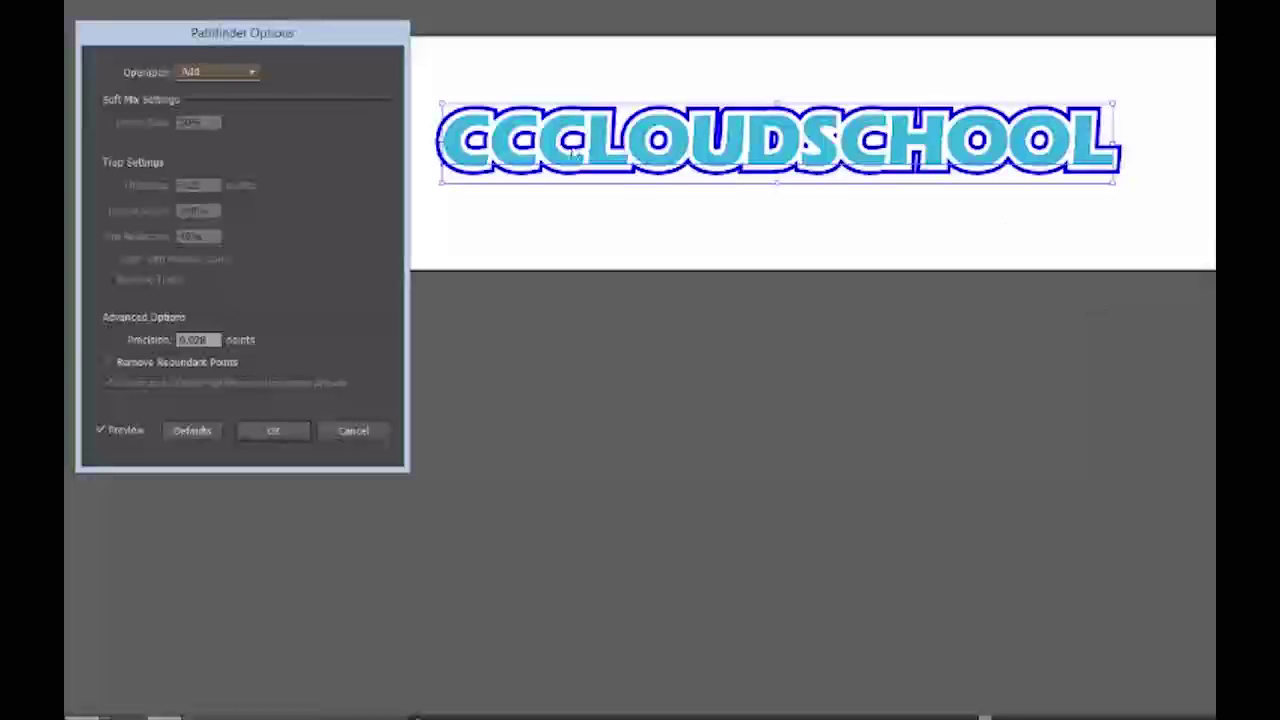
pyautogui.click(272, 430)
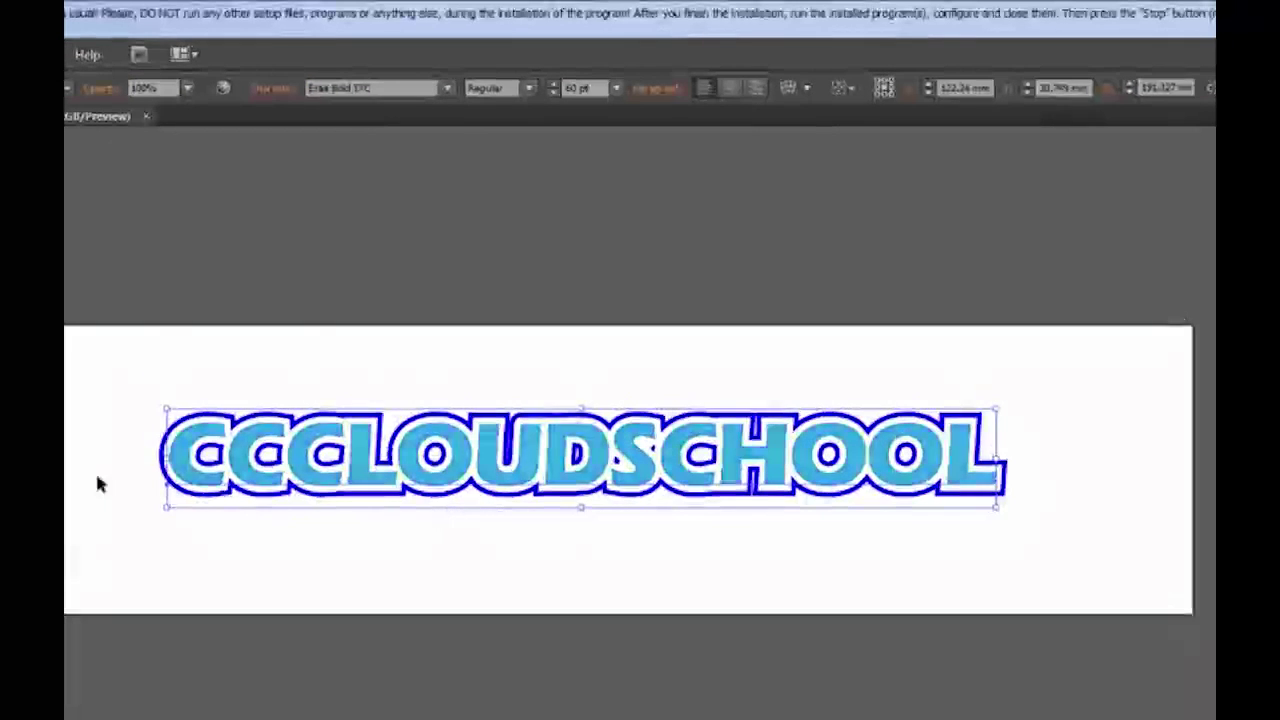
# Open the text's character settings and loosen its tracking to 5
pyautogui.click(279, 95)
pyautogui.click(220, 203)
pyautogui.click(220, 203)
pyautogui.click(220, 203)
pyautogui.click(220, 203)
pyautogui.click(220, 203)
pyautogui.click(220, 203)
pyautogui.click(220, 203)
pyautogui.click(220, 203)
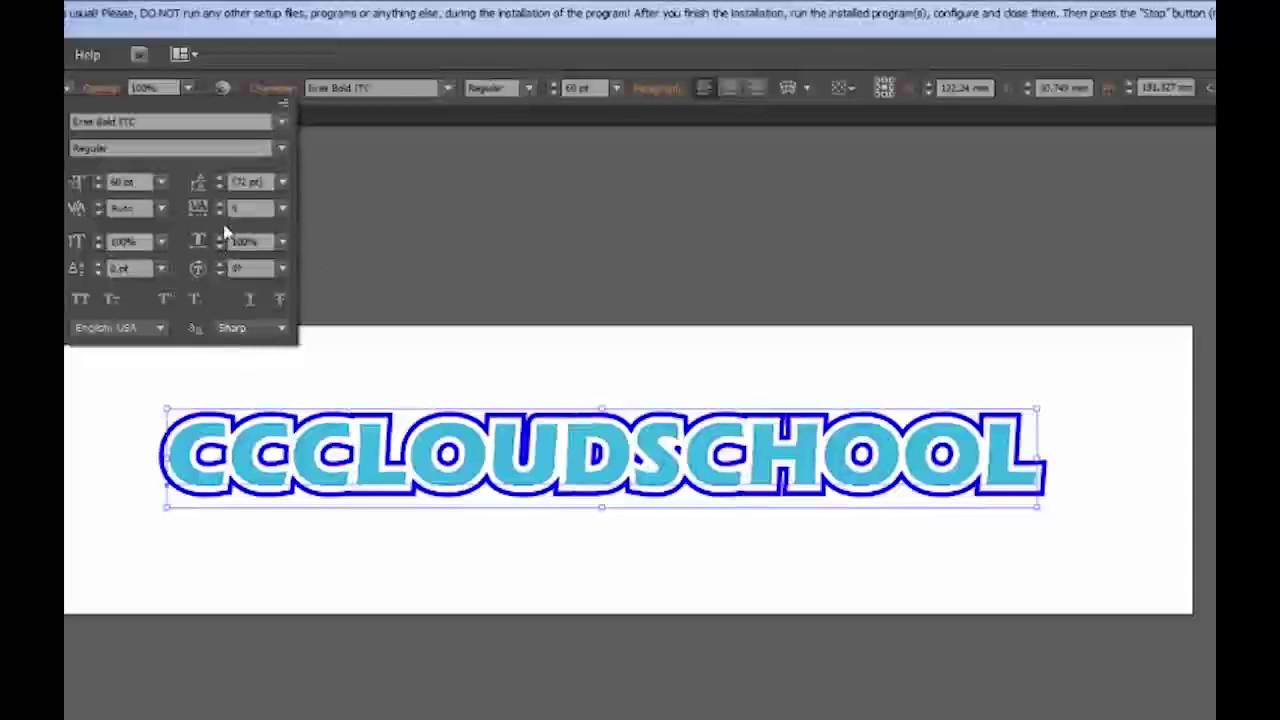
# Tighten the tracking of the CCCLOUDSCHOOL text to about -60 and close the character settings
pyautogui.click(220, 213)
pyautogui.click(220, 213)
pyautogui.click(220, 213)
pyautogui.click(220, 213)
pyautogui.click(220, 213)
pyautogui.click(220, 213)
pyautogui.click(220, 213)
pyautogui.click(220, 213)
pyautogui.click(220, 213)
pyautogui.click(220, 213)
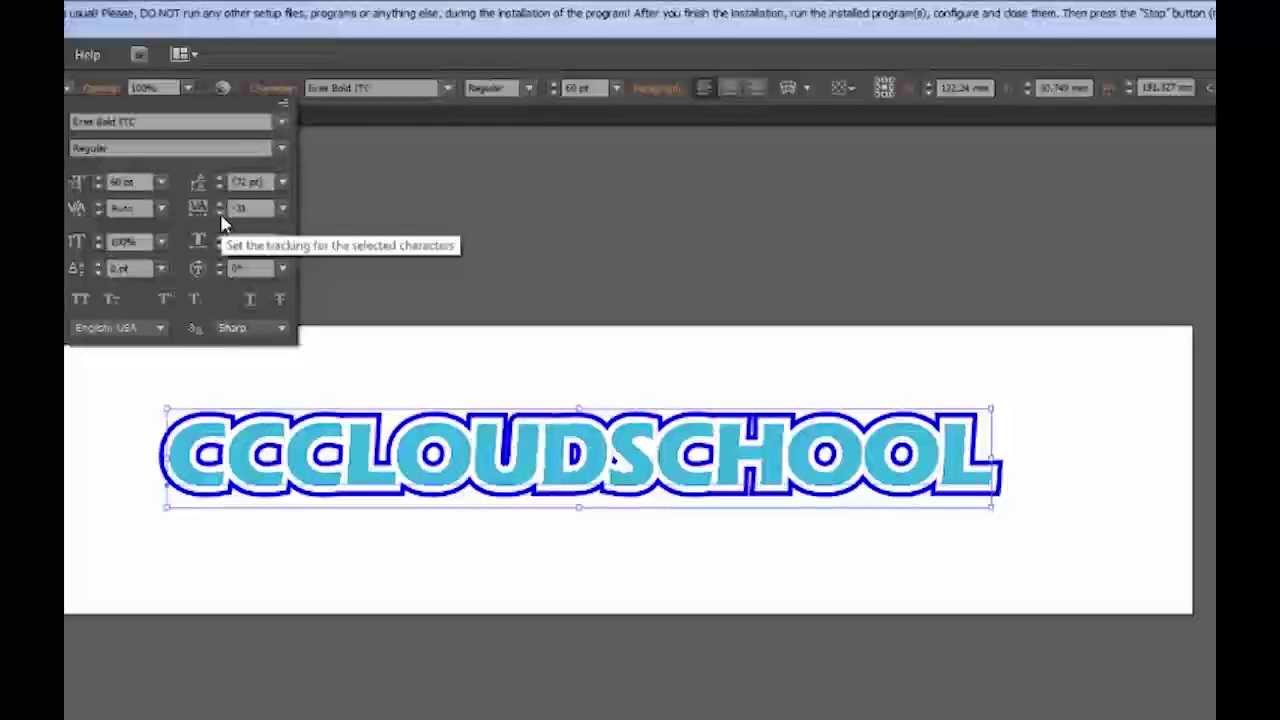
pyautogui.click(220, 213)
pyautogui.click(220, 213)
pyautogui.click(220, 213)
pyautogui.click(220, 213)
pyautogui.click(220, 213)
pyautogui.click(220, 213)
pyautogui.click(220, 213)
pyautogui.click(220, 213)
pyautogui.click(220, 213)
pyautogui.click(220, 213)
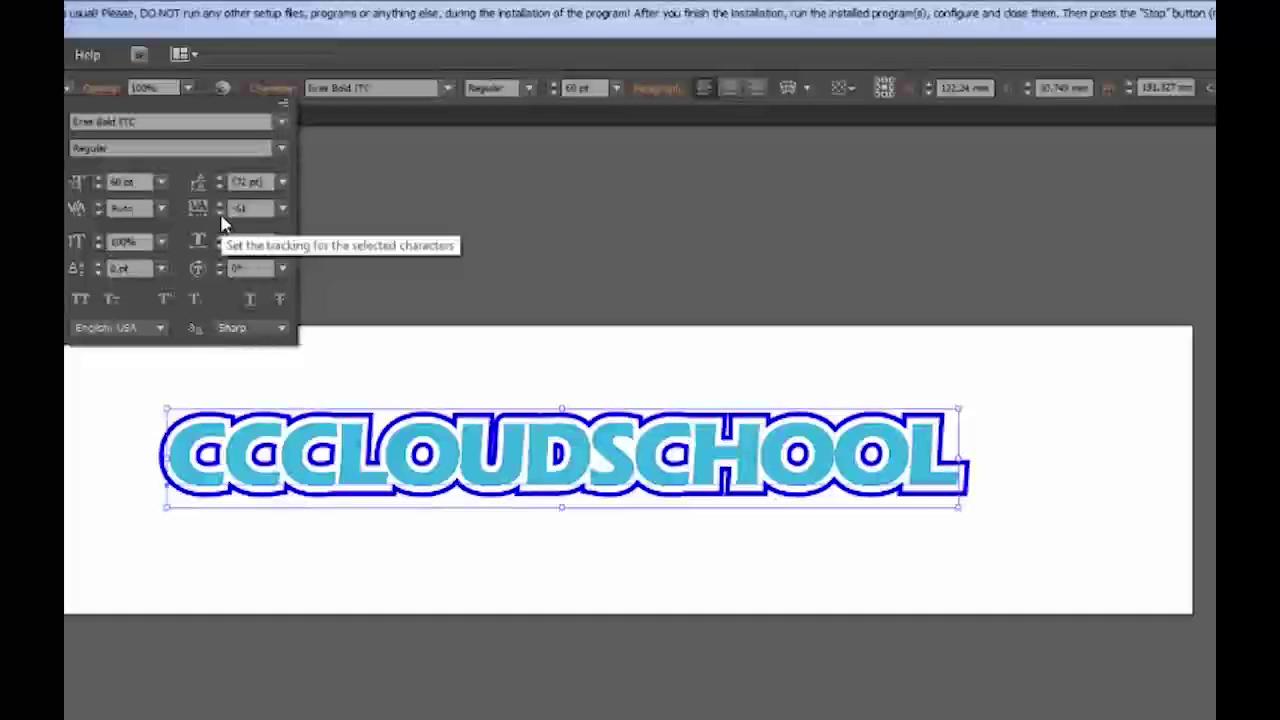
pyautogui.click(224, 211)
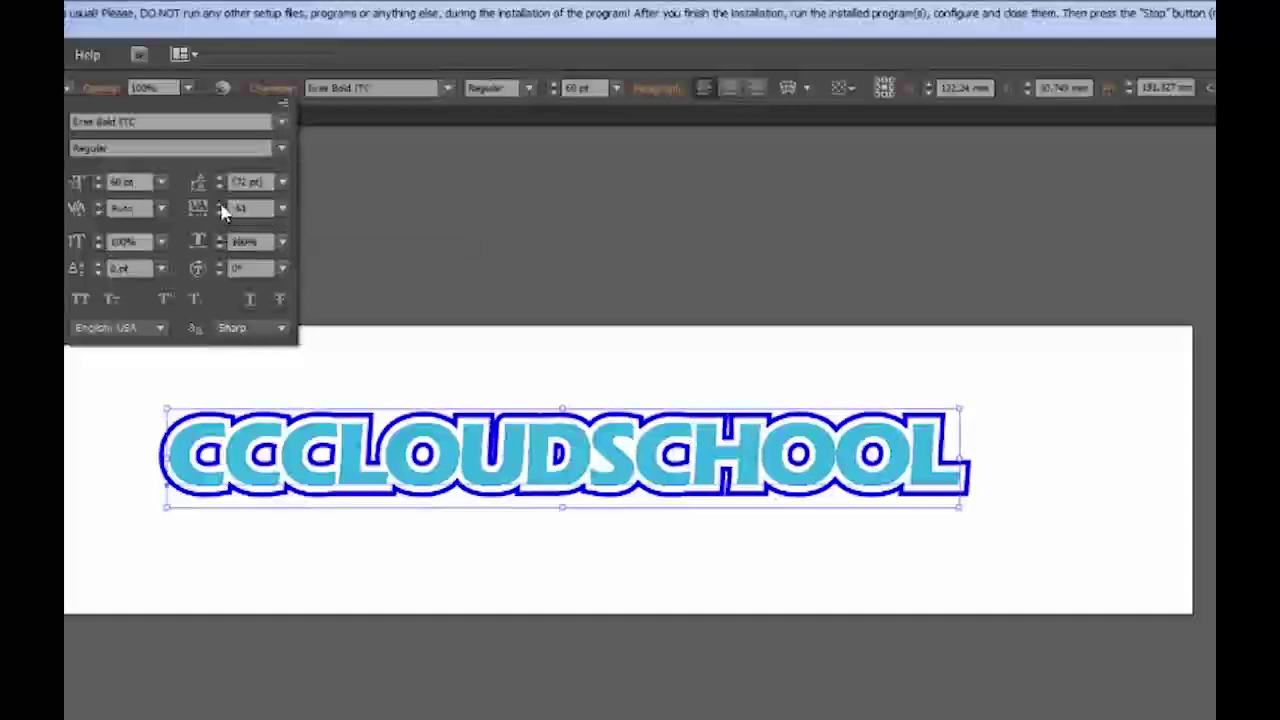
pyautogui.click(224, 211)
pyautogui.click(803, 347)
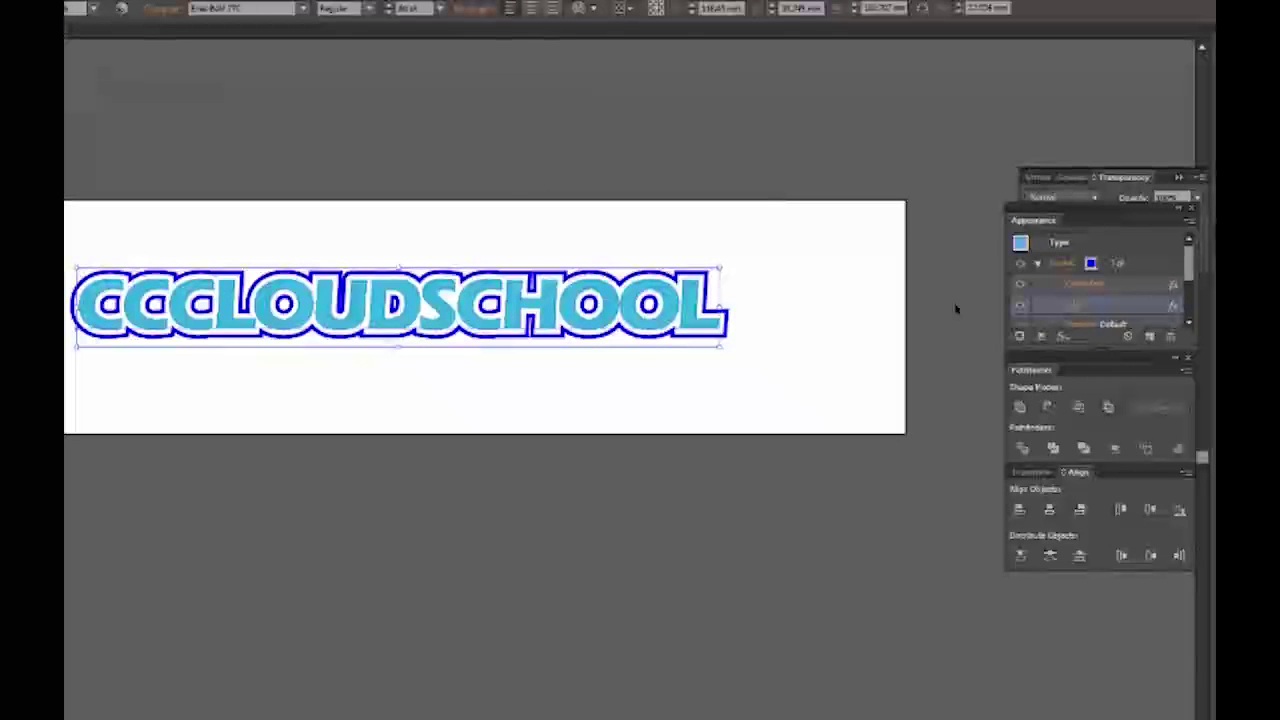
# Add a second stroke to the text in its appearance attributes and set its weight to 2 pt
pyautogui.click(1021, 339)
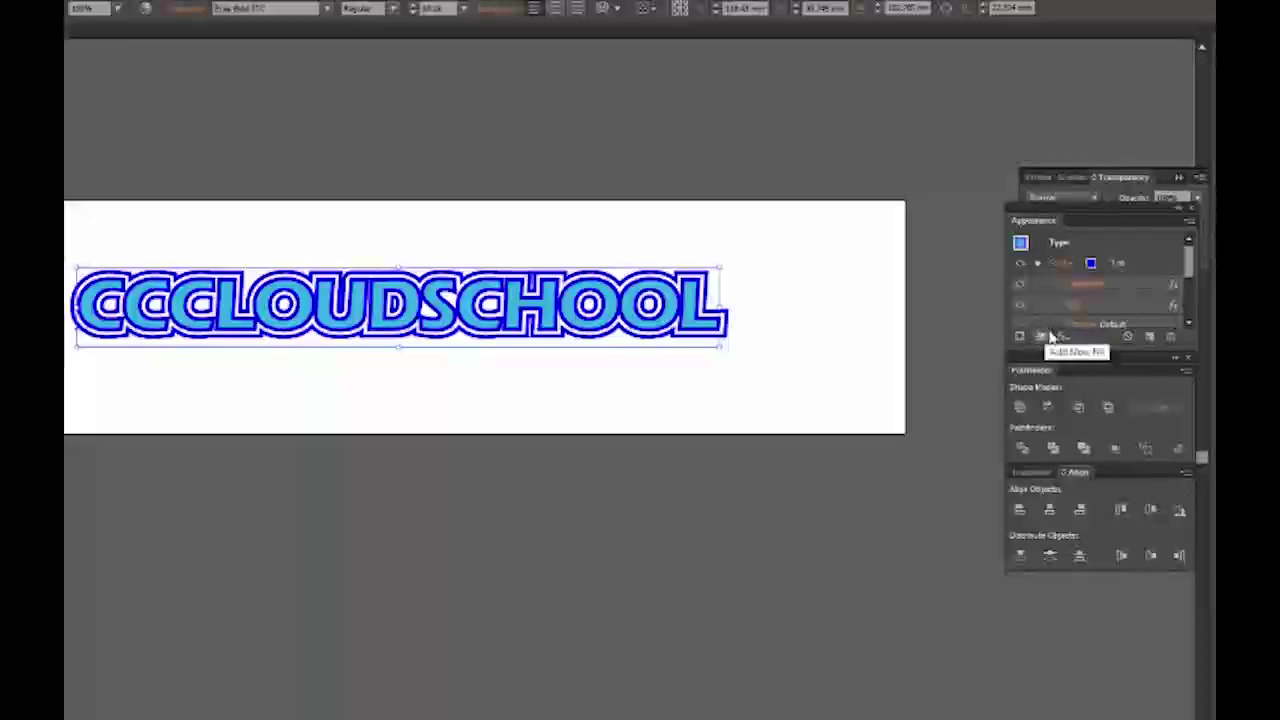
pyautogui.moveTo(1189, 262); pyautogui.dragTo(1189, 291)
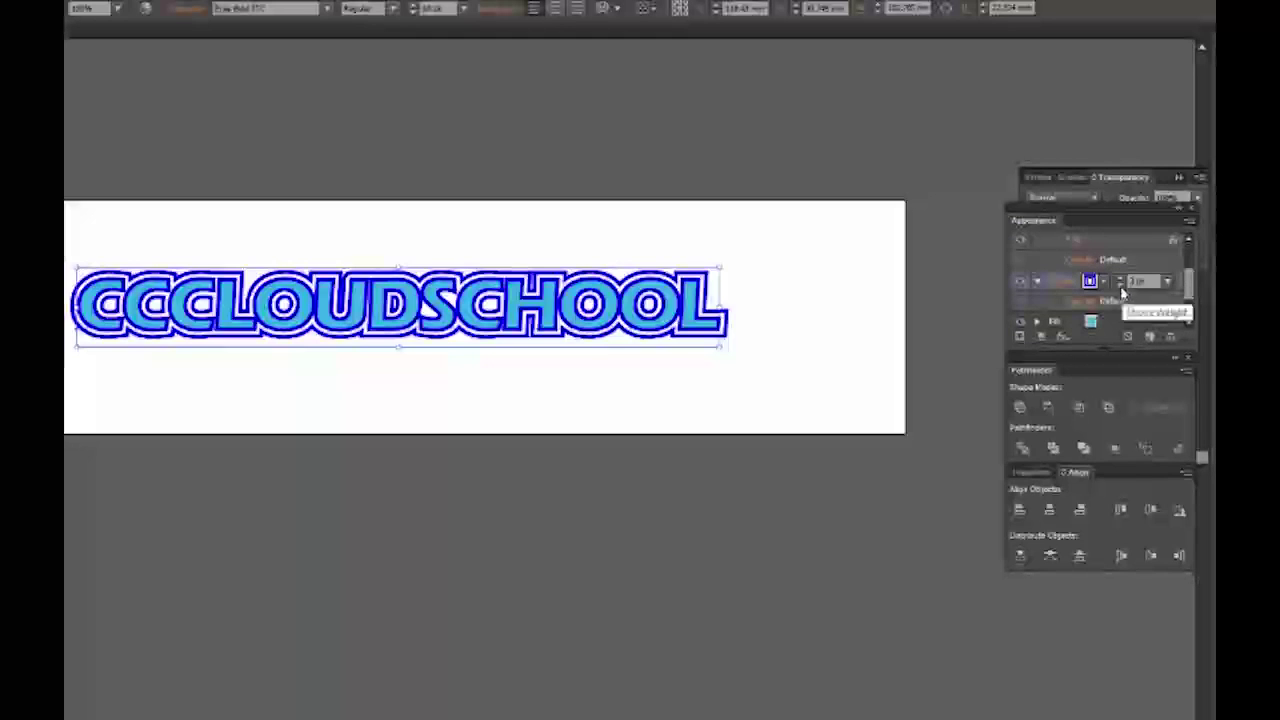
pyautogui.click(1121, 289)
pyautogui.click(1121, 289)
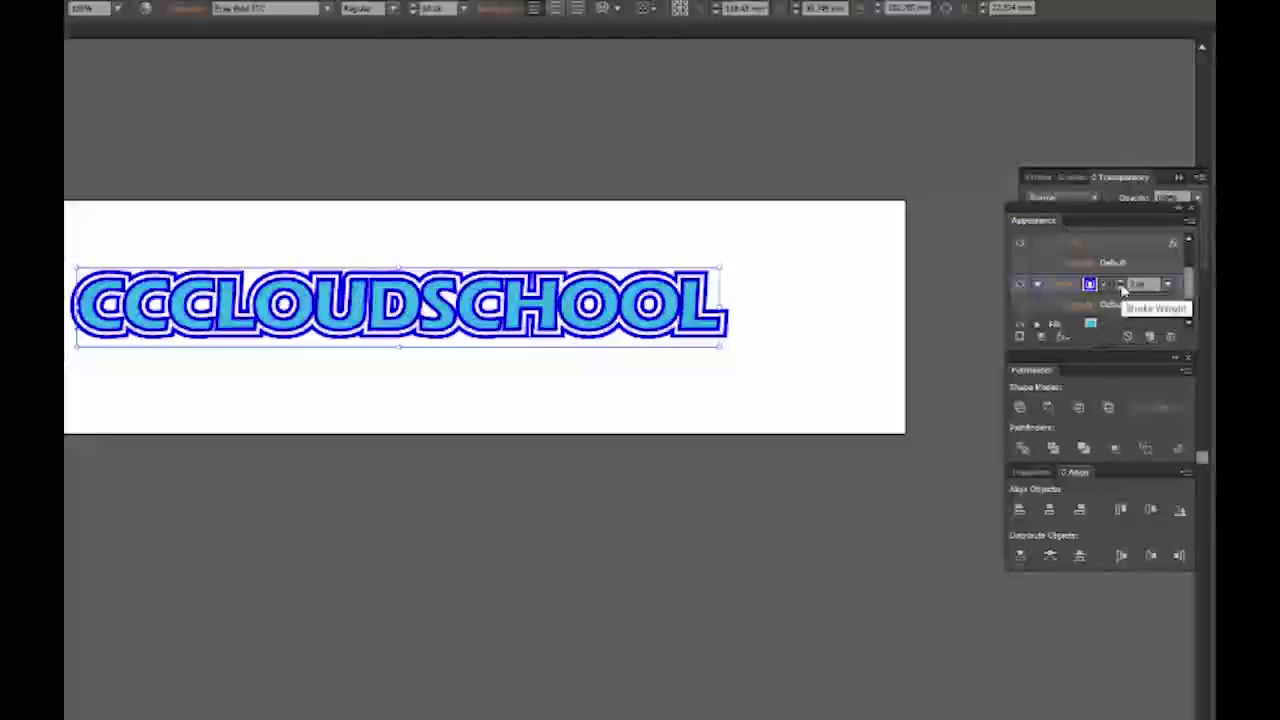
pyautogui.click(1121, 287)
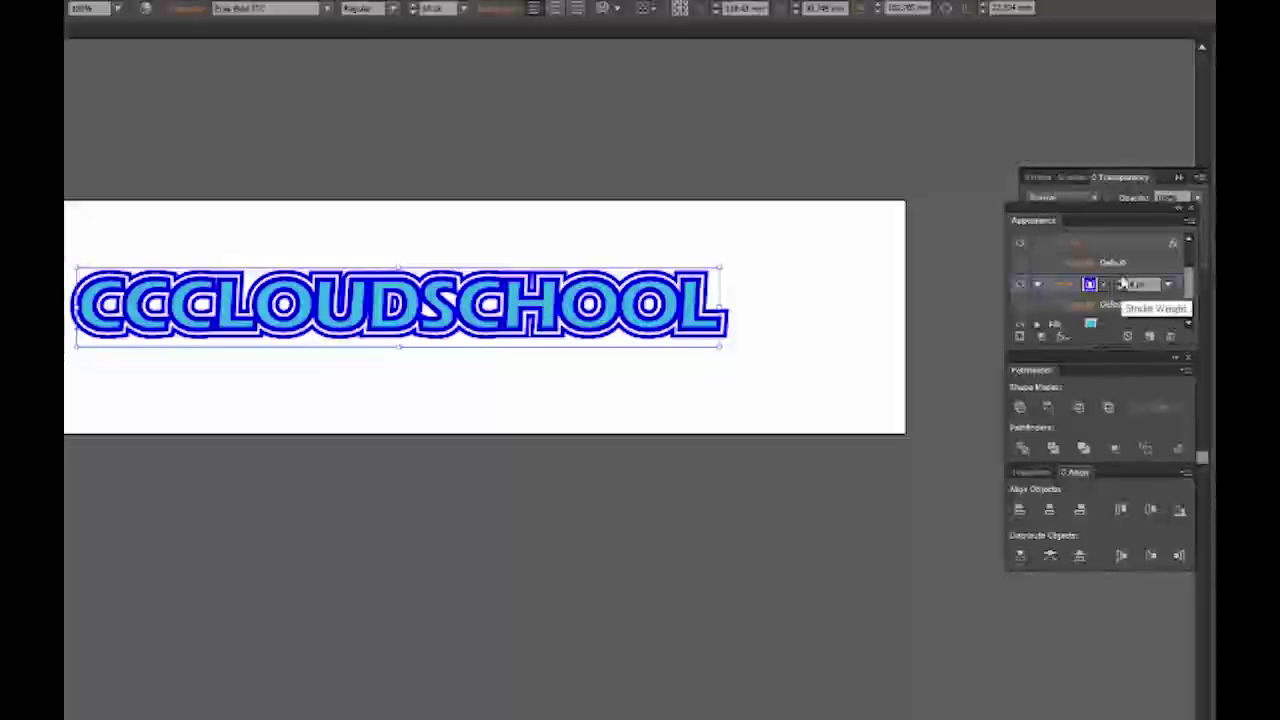
pyautogui.click(1121, 289)
pyautogui.click(1121, 289)
pyautogui.click(1121, 289)
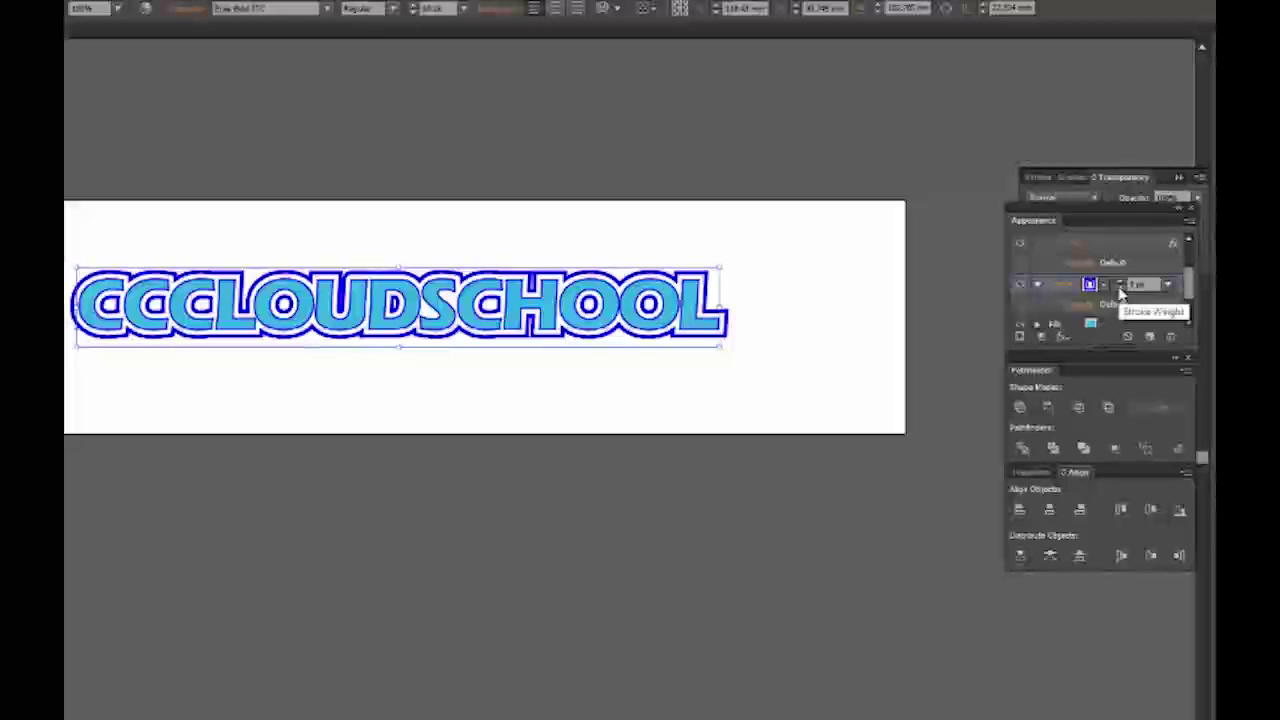
pyautogui.click(1121, 286)
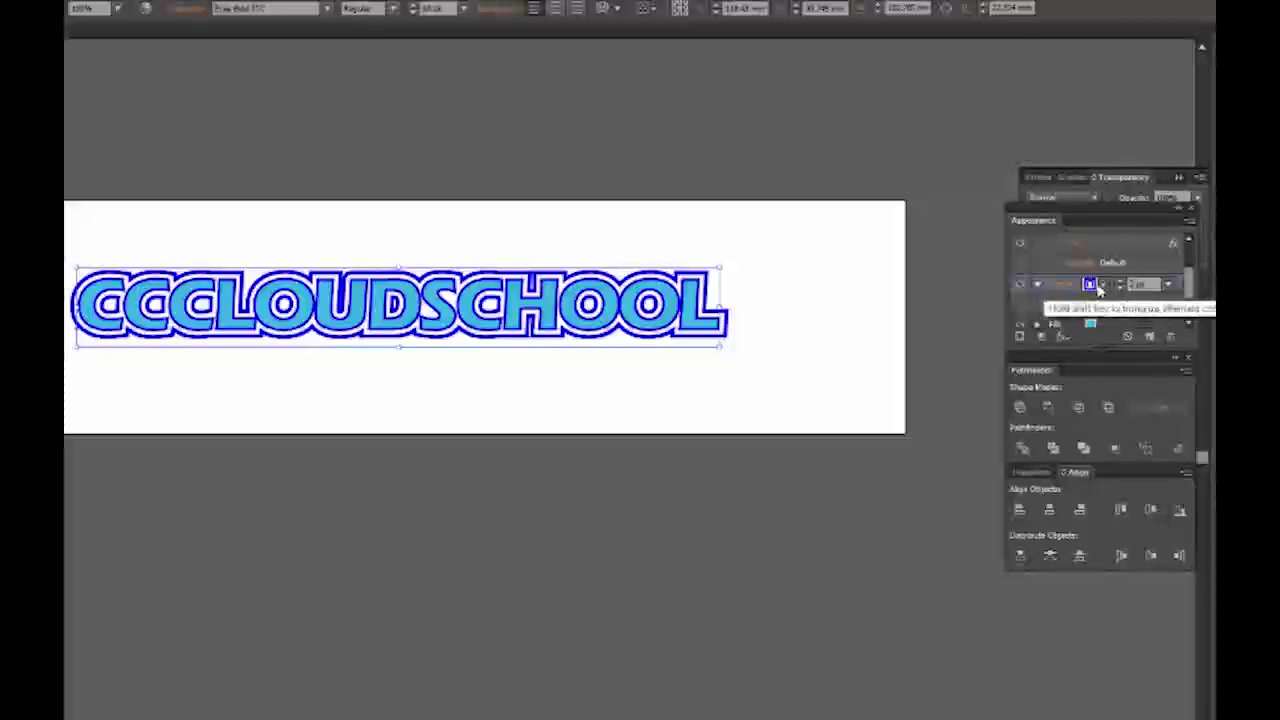
# Colour the text's second stroke with the red swatch
pyautogui.click(1096, 286)
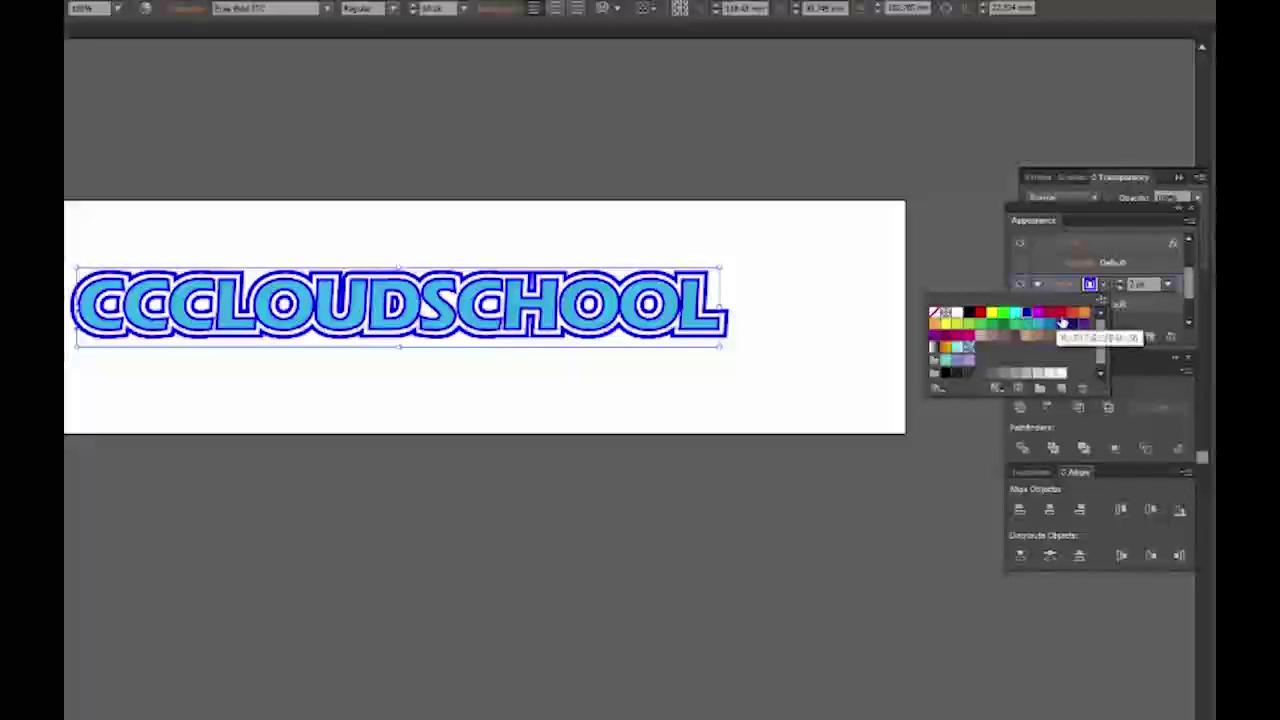
pyautogui.click(980, 314)
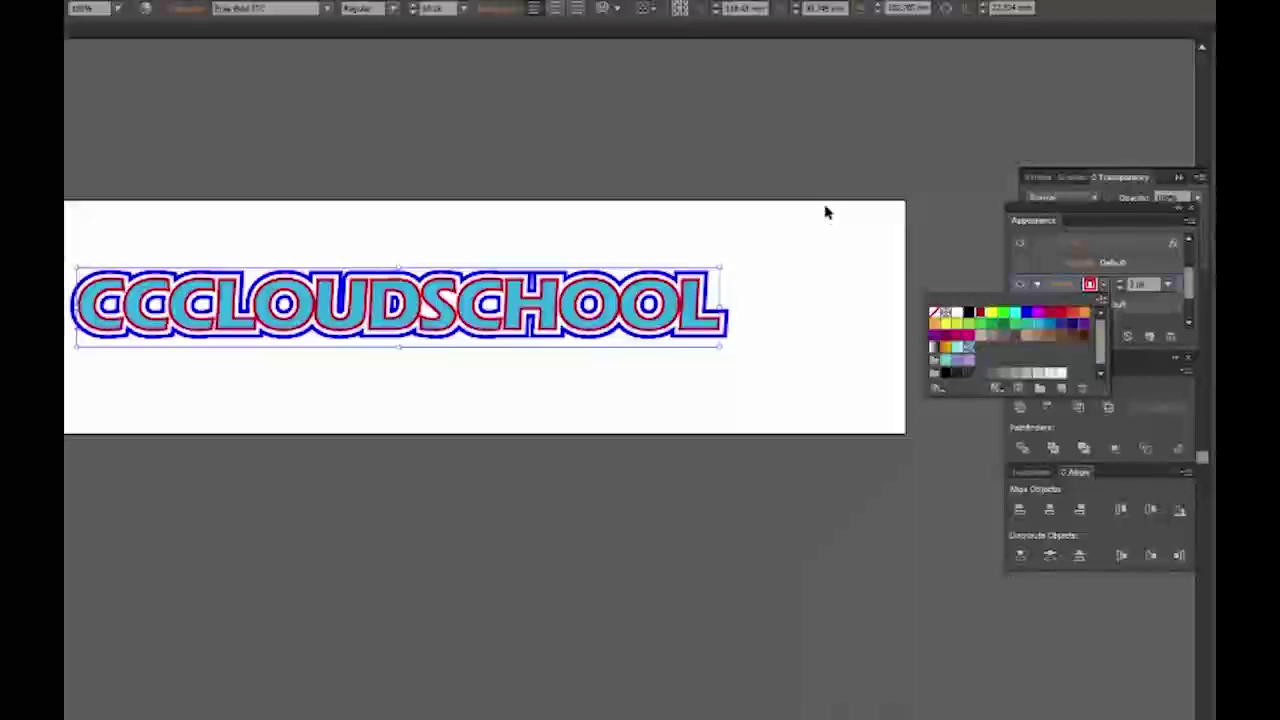
pyautogui.click(849, 258)
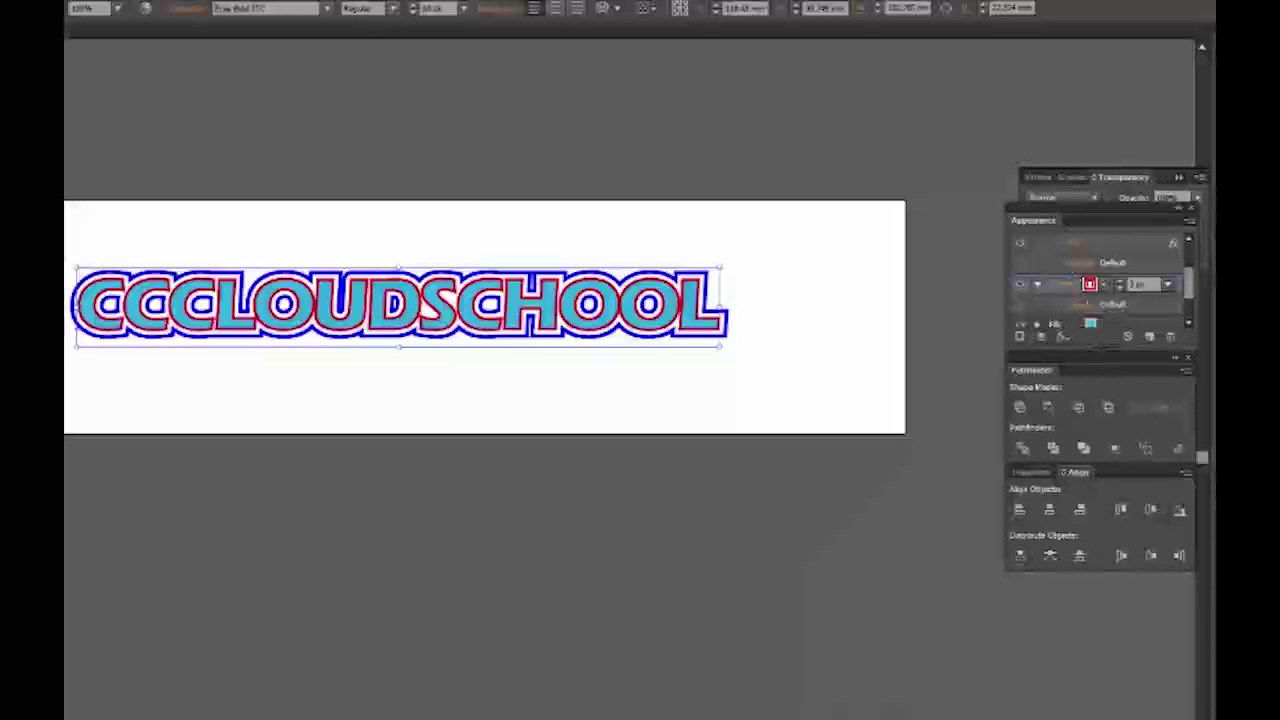
# Apply a Pathfinder Add effect to the text's red stroke
pyautogui.click(66, 2)
pyautogui.moveTo(66, 140)
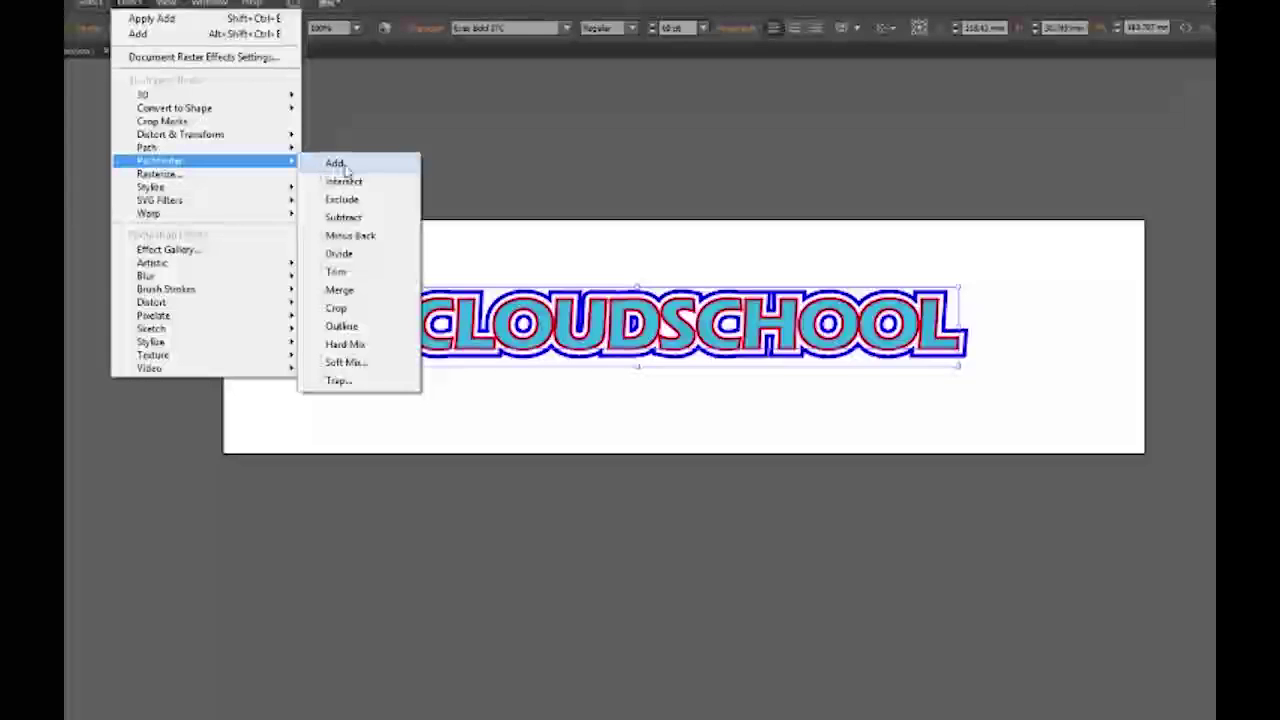
pyautogui.click(345, 168)
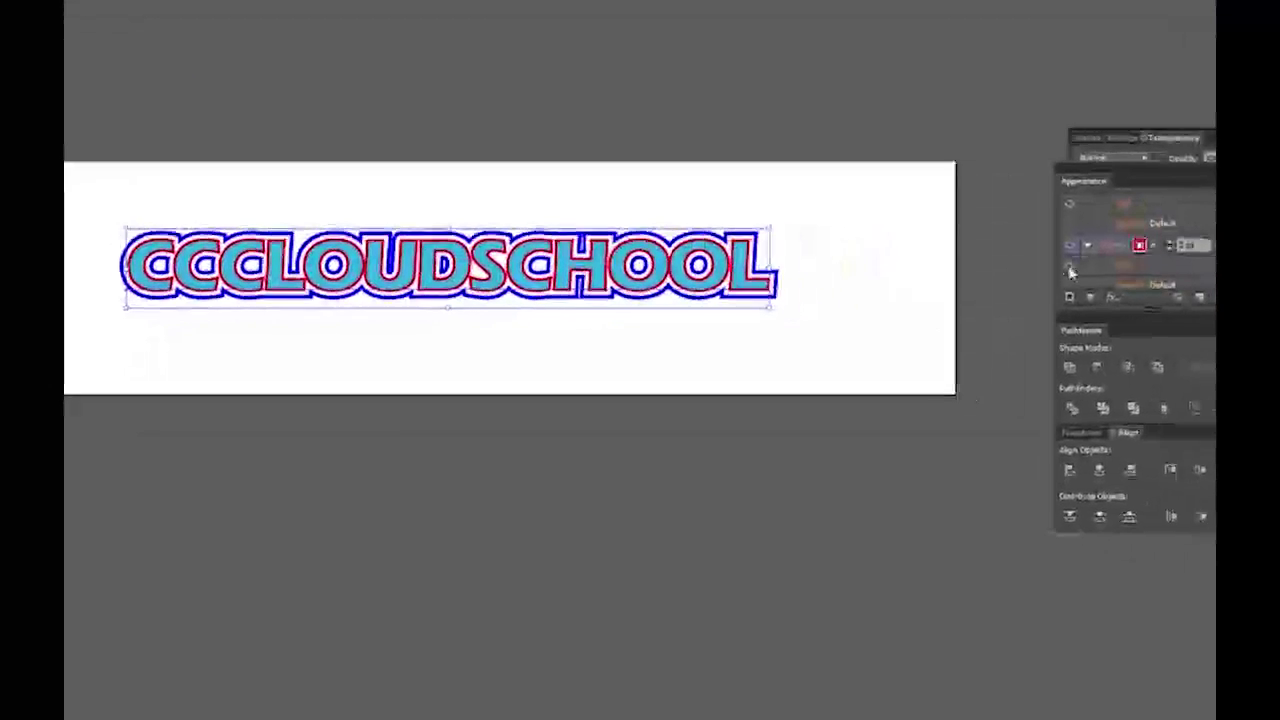
# Try the Exclude, Minus Back and Crop operations in the options of the red stroke's Pathfinder effect
pyautogui.click(1122, 265)
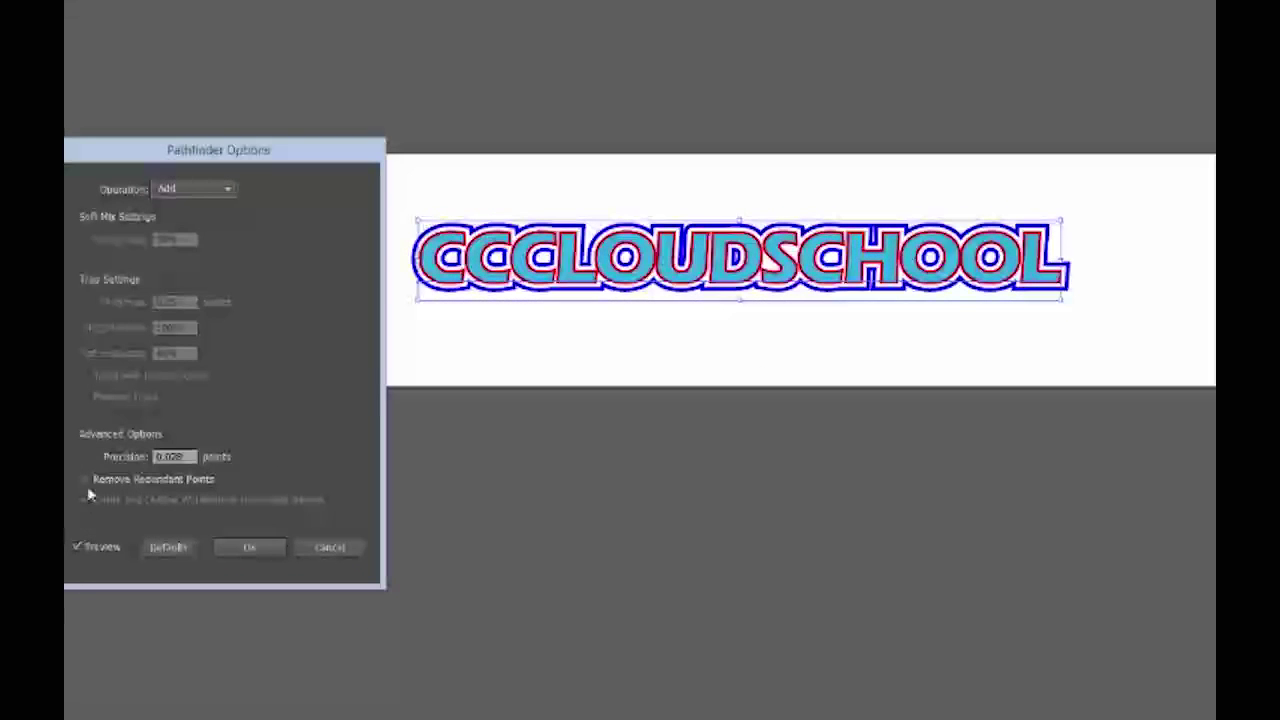
pyautogui.click(228, 188)
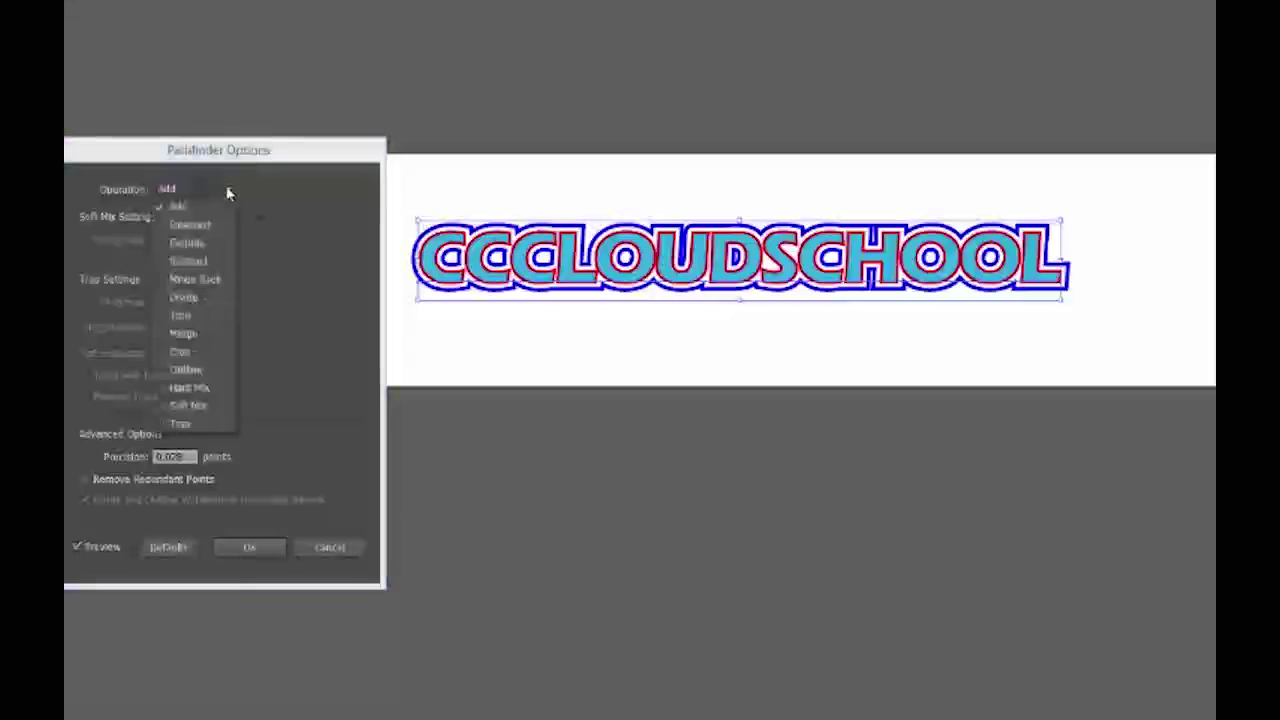
pyautogui.click(193, 244)
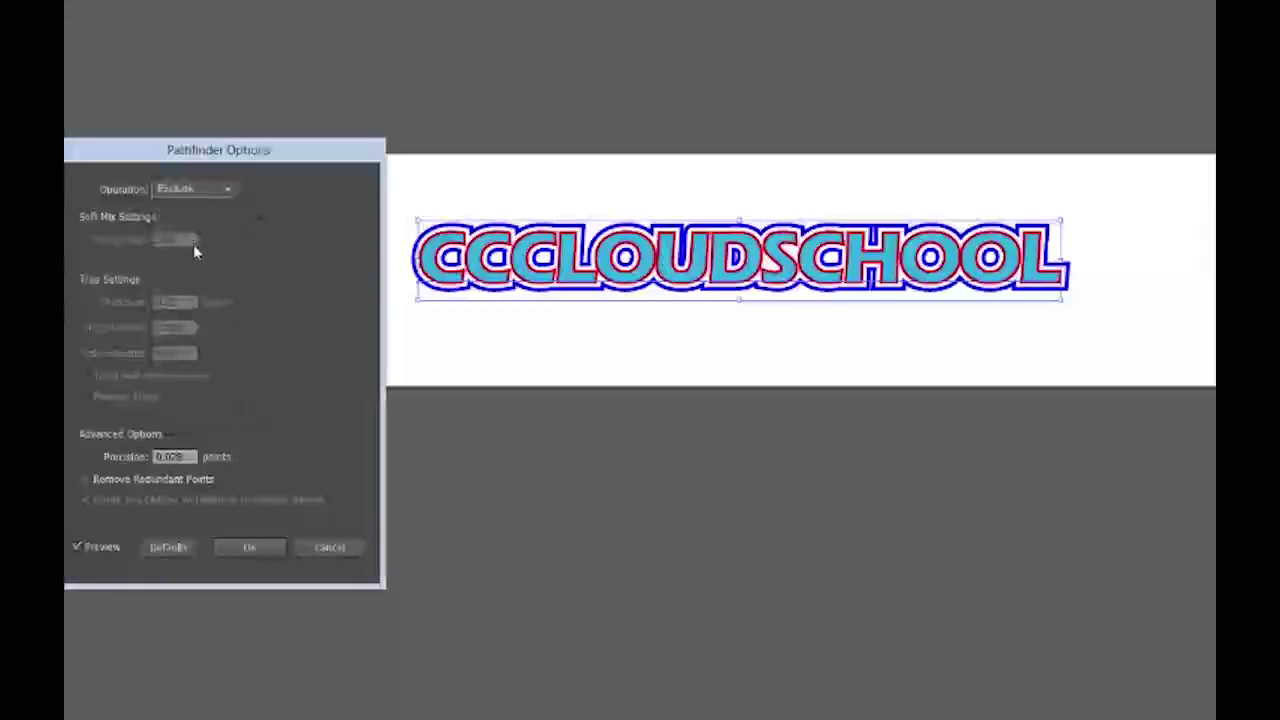
pyautogui.click(228, 188)
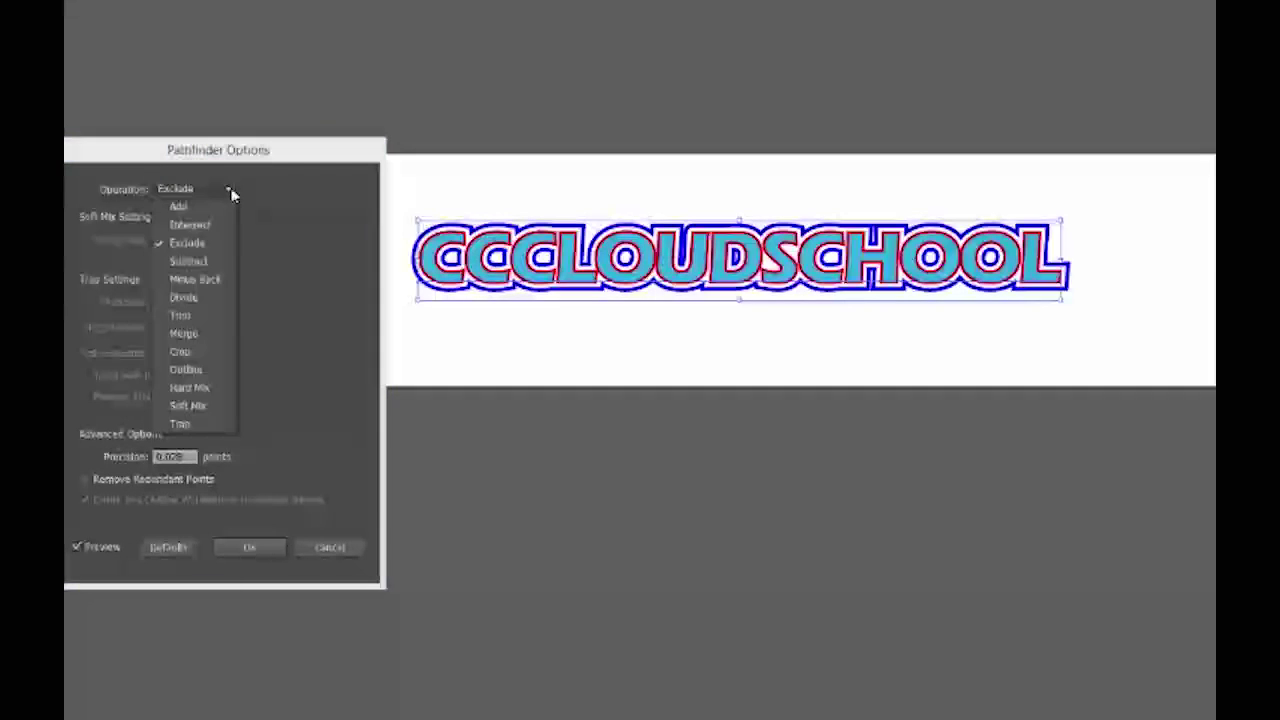
pyautogui.click(191, 280)
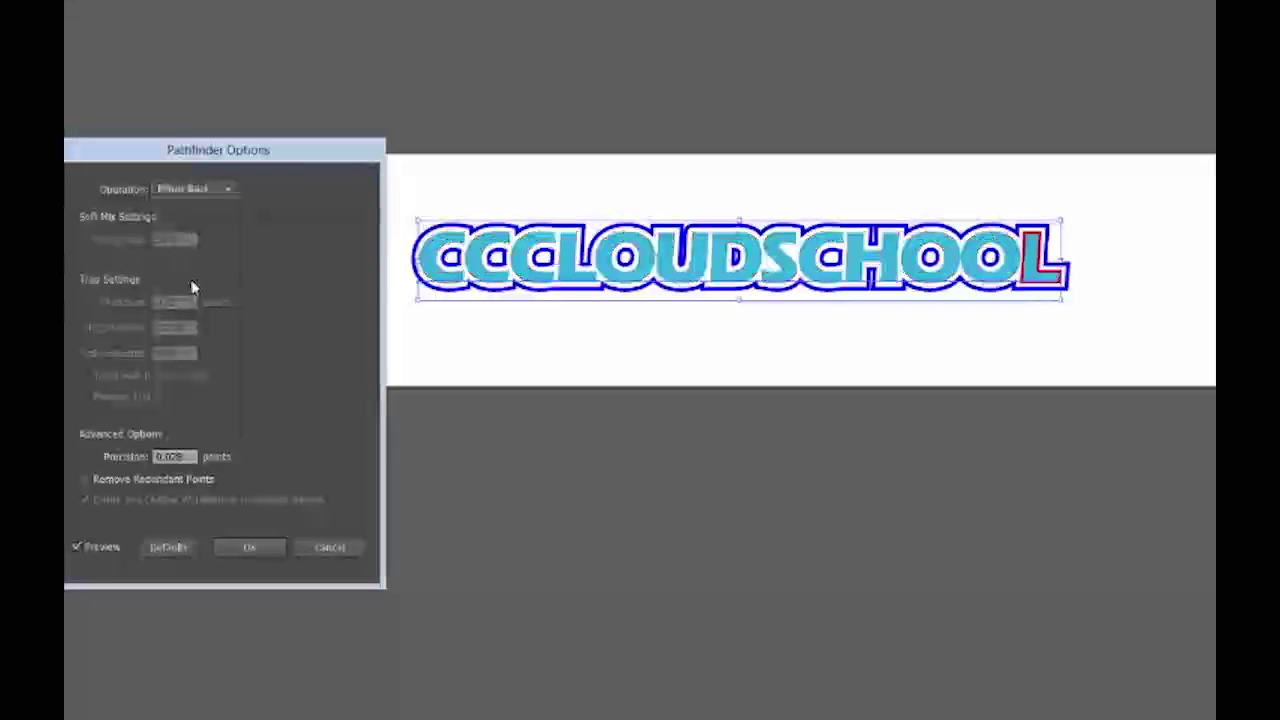
pyautogui.click(228, 188)
pyautogui.click(190, 352)
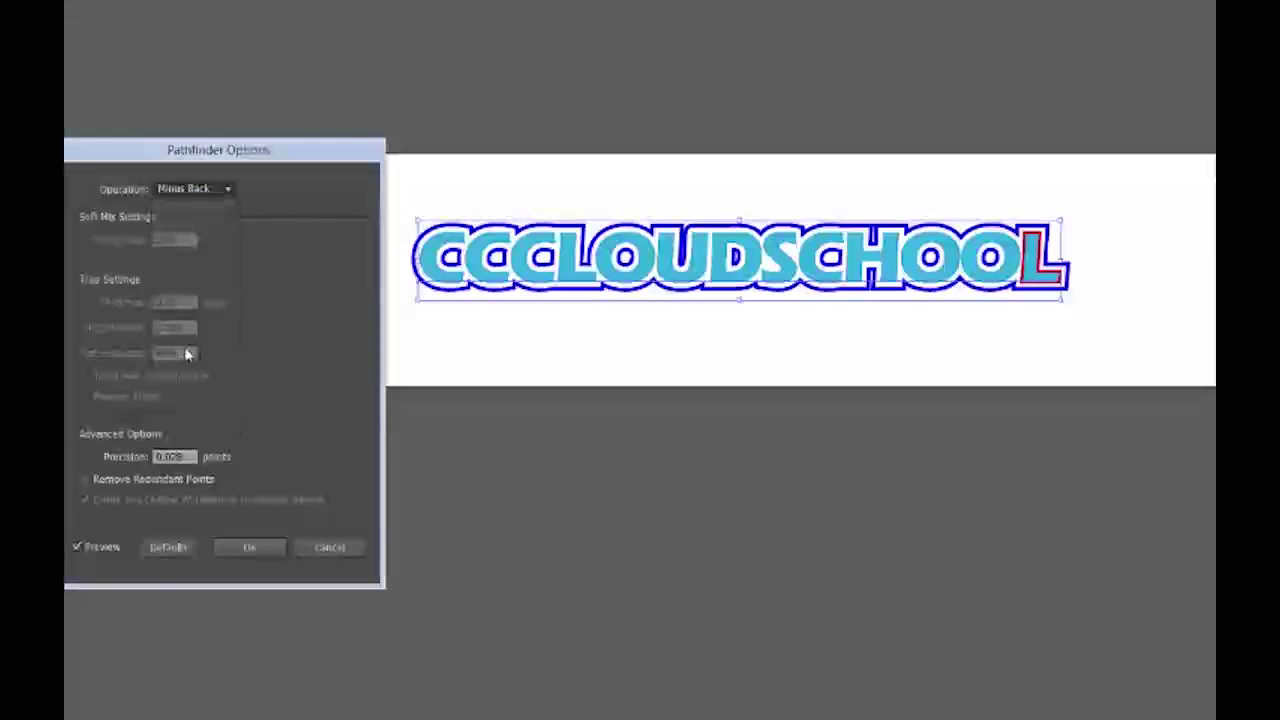
pyautogui.click(232, 190)
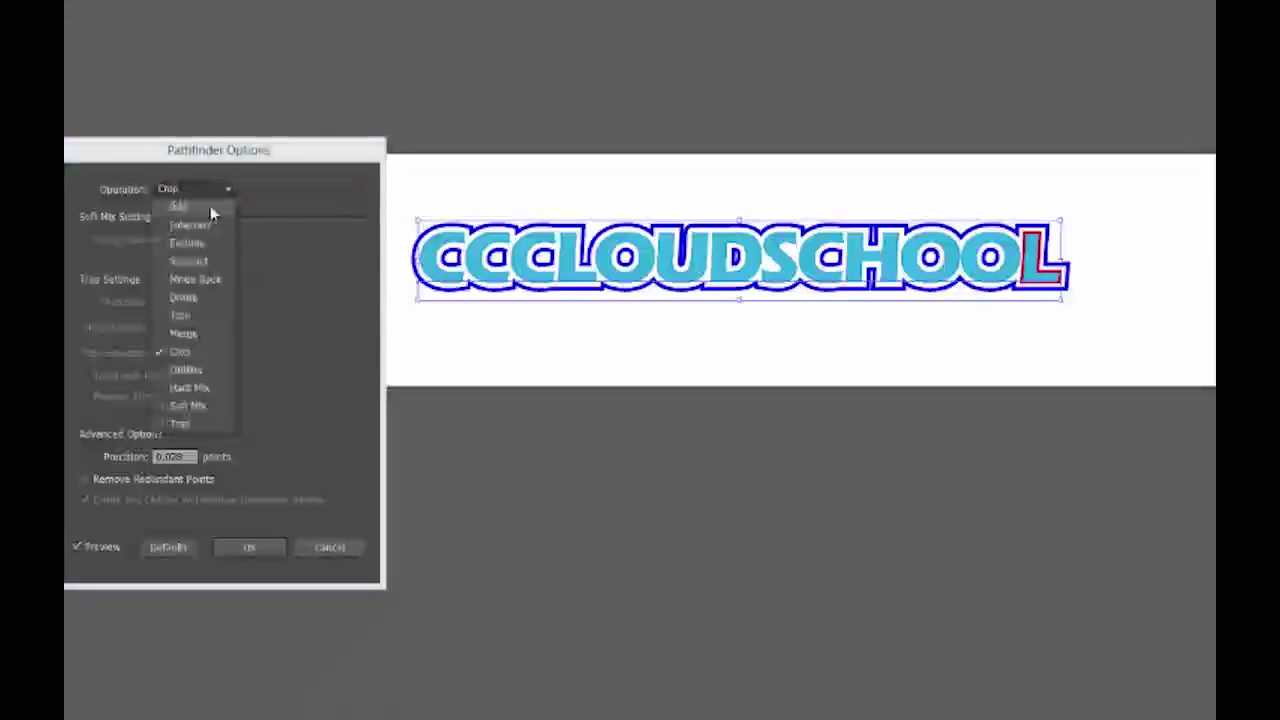
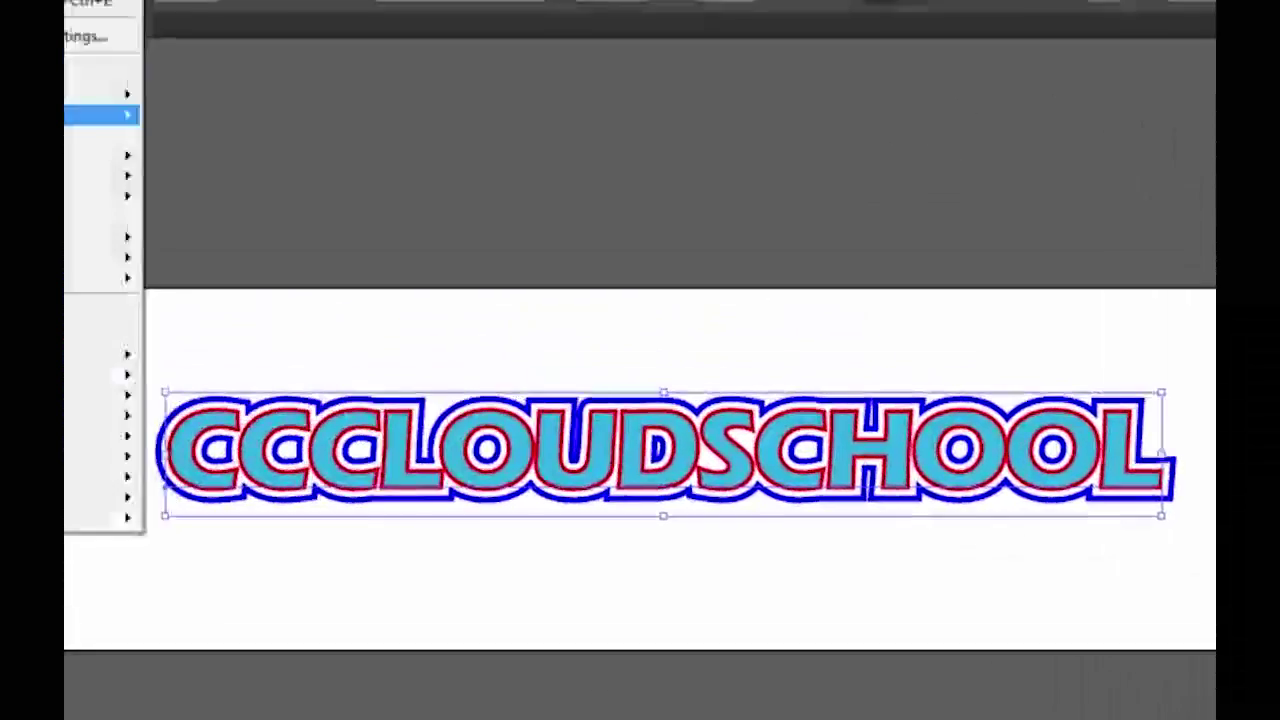
pyautogui.moveTo(110, 115)
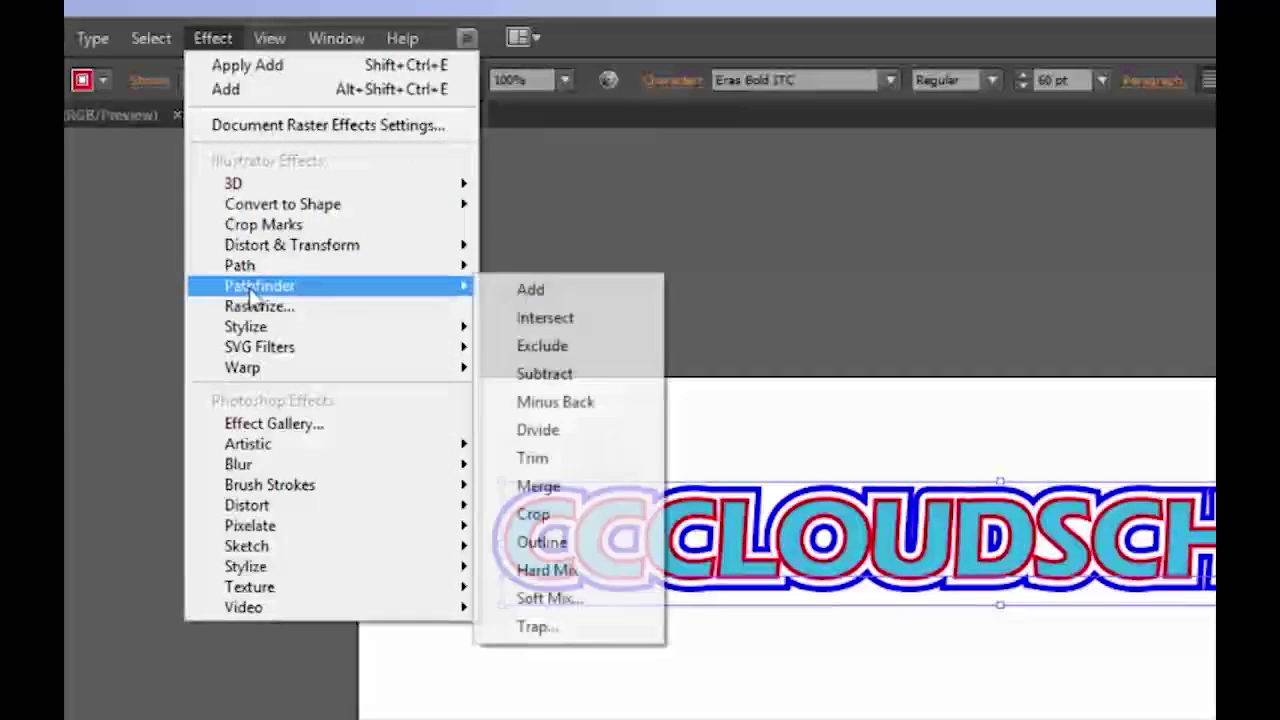
pyautogui.click(225, 129)
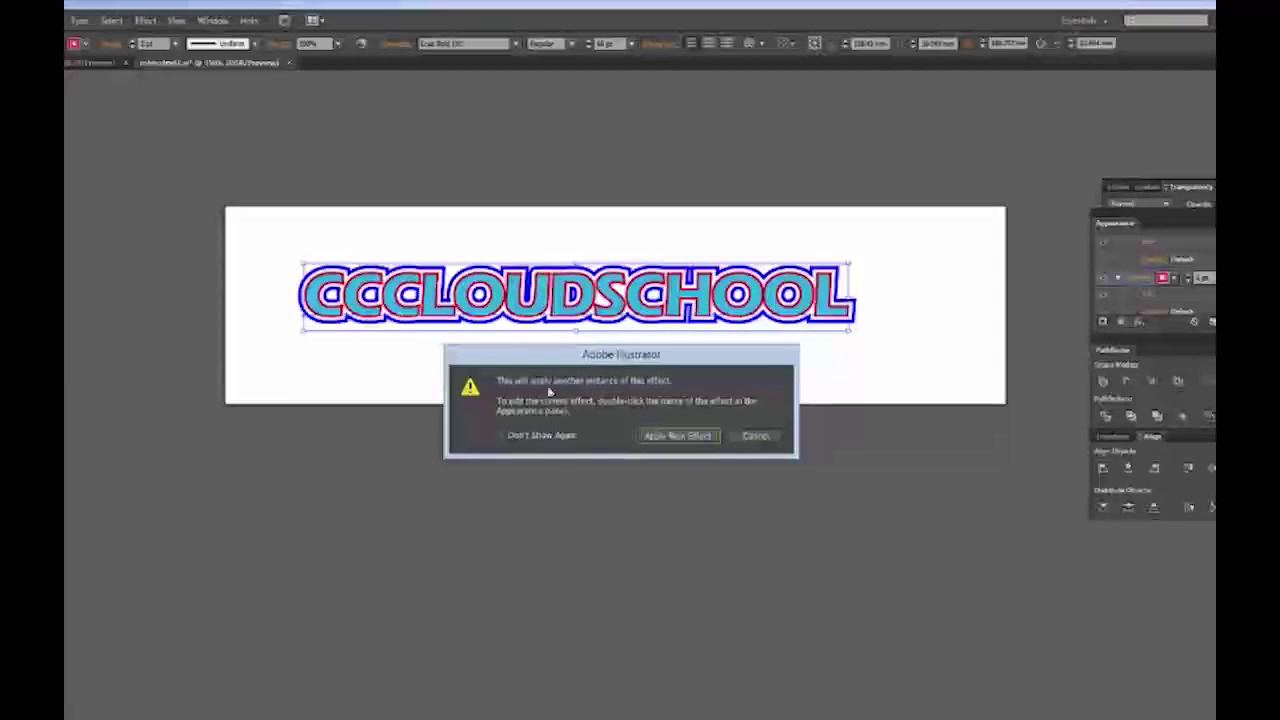
pyautogui.click(755, 436)
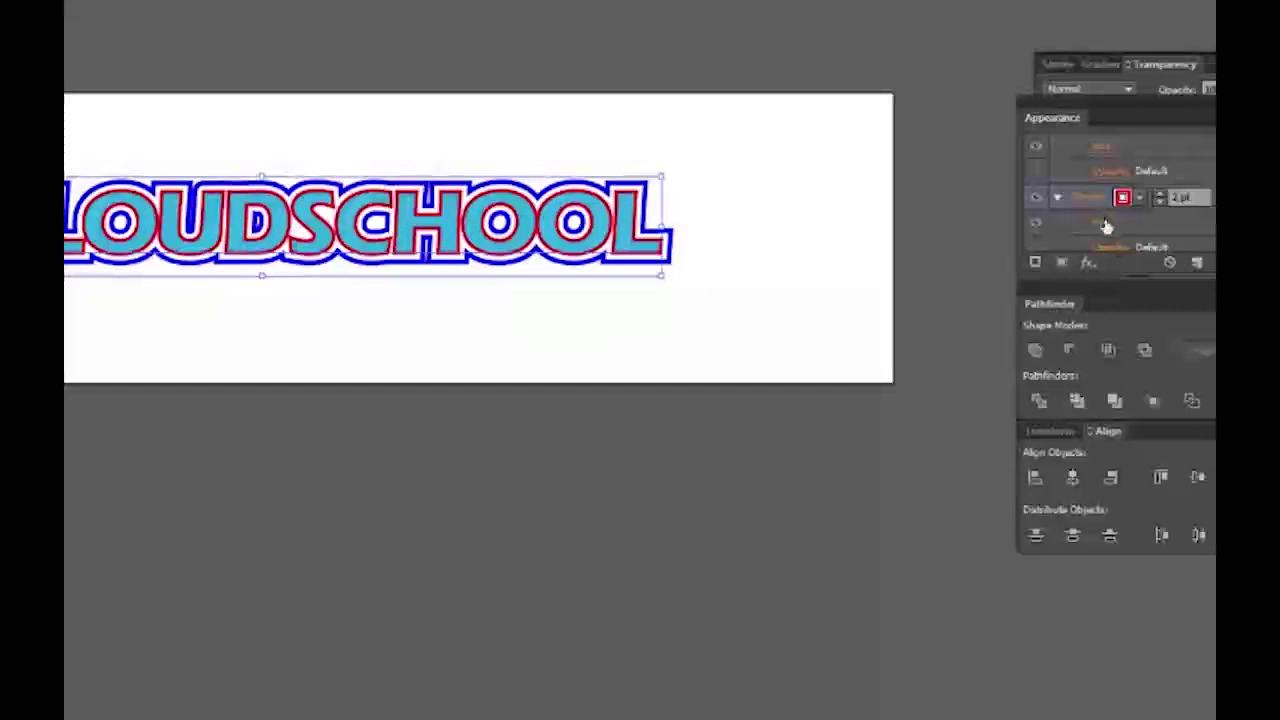
# Preview Subtract and Exclude in the red stroke's Pathfinder effect options, and apply the Divide operation
pyautogui.doubleClick(1112, 240)
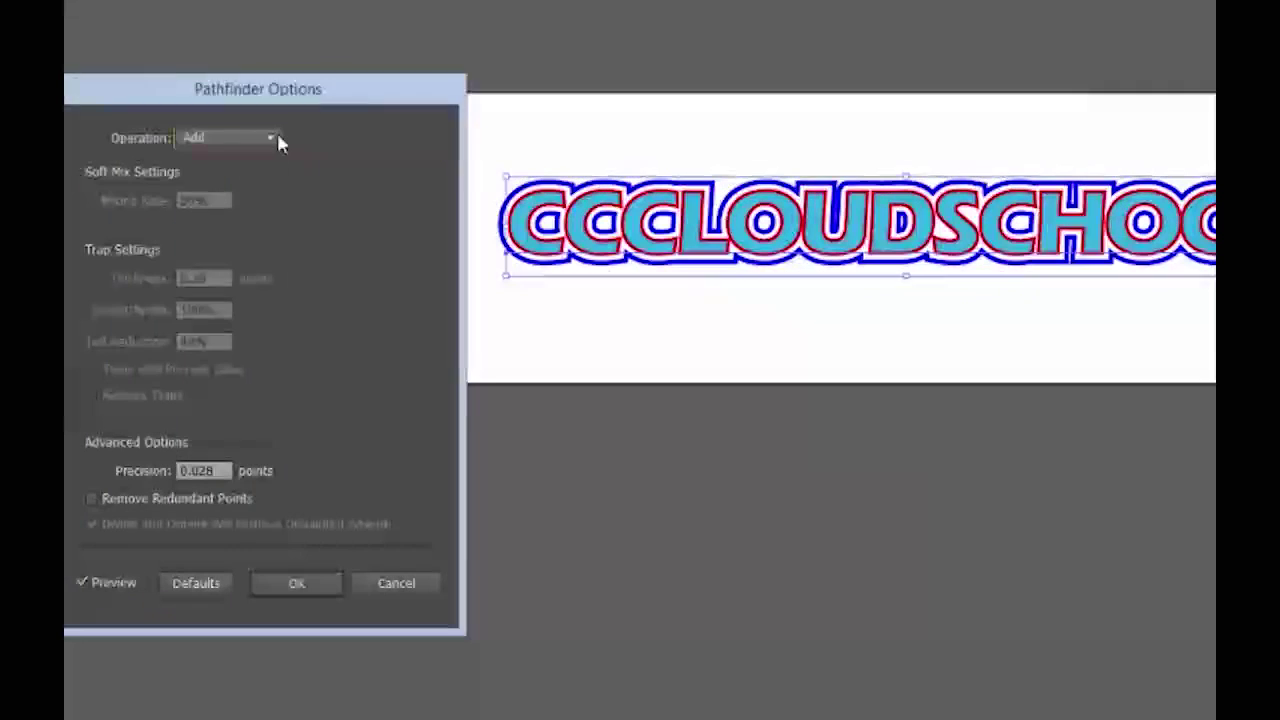
pyautogui.click(142, 136)
pyautogui.click(221, 230)
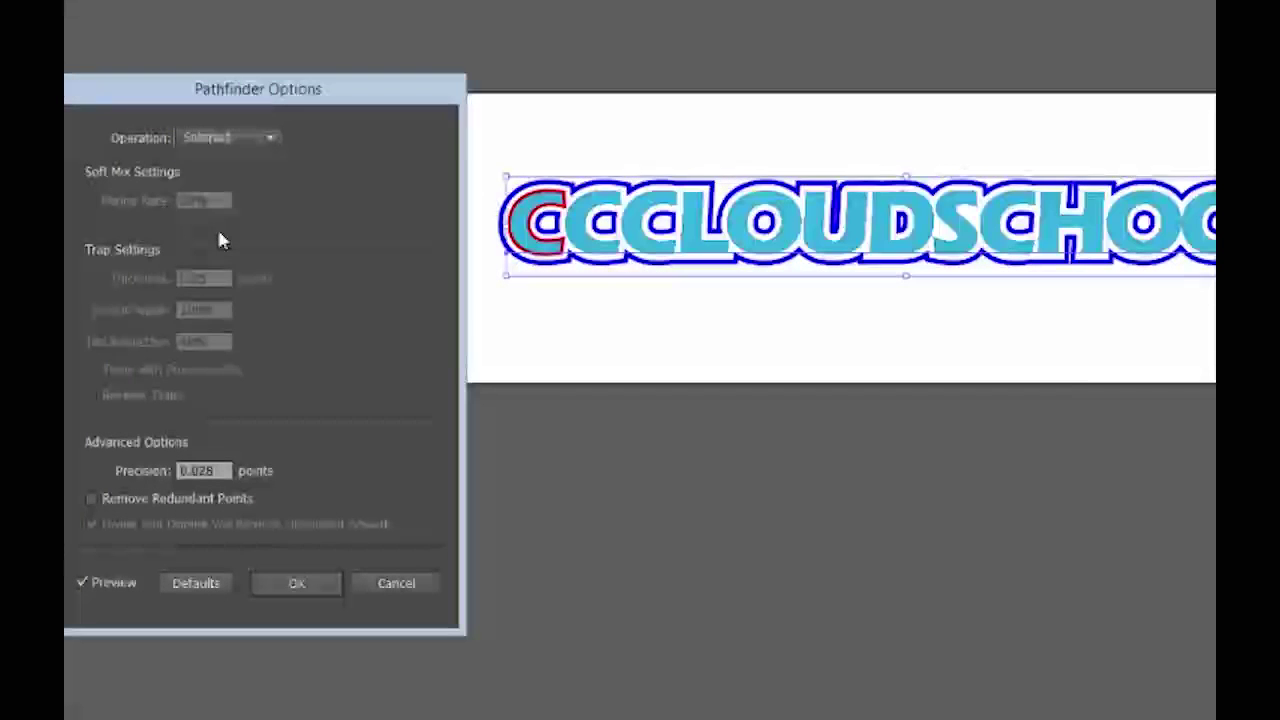
pyautogui.click(243, 136)
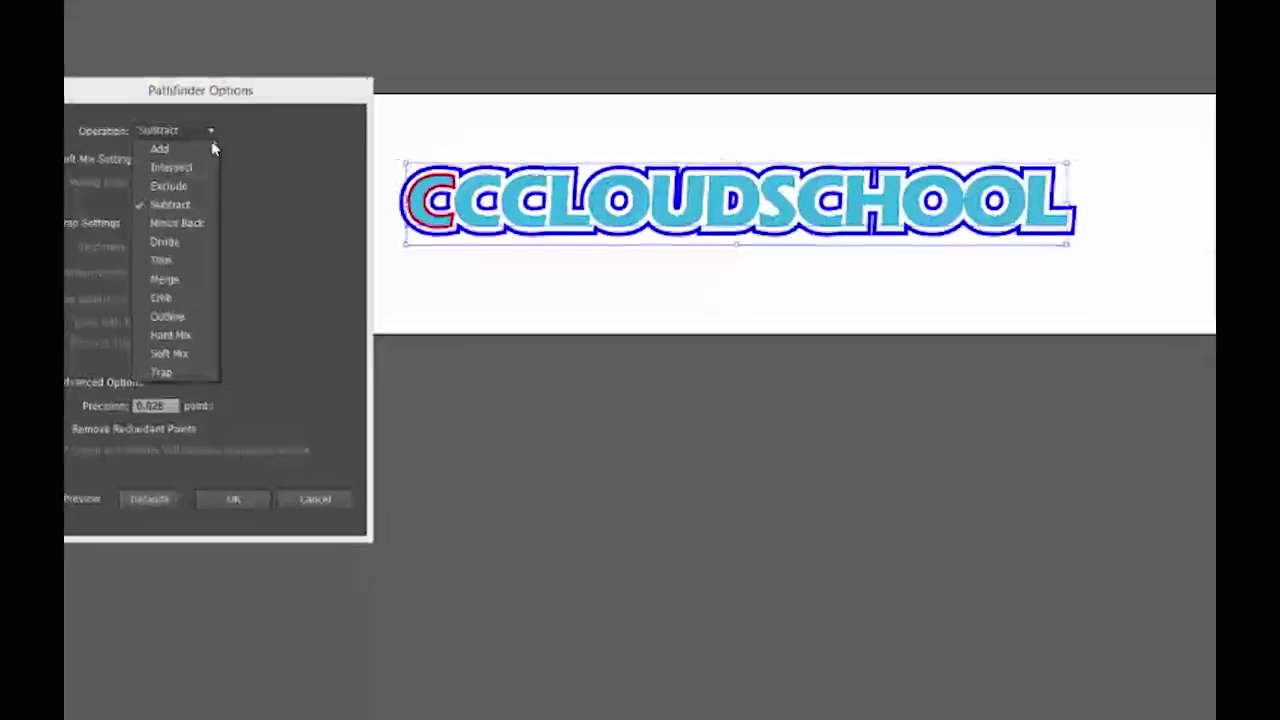
pyautogui.click(206, 195)
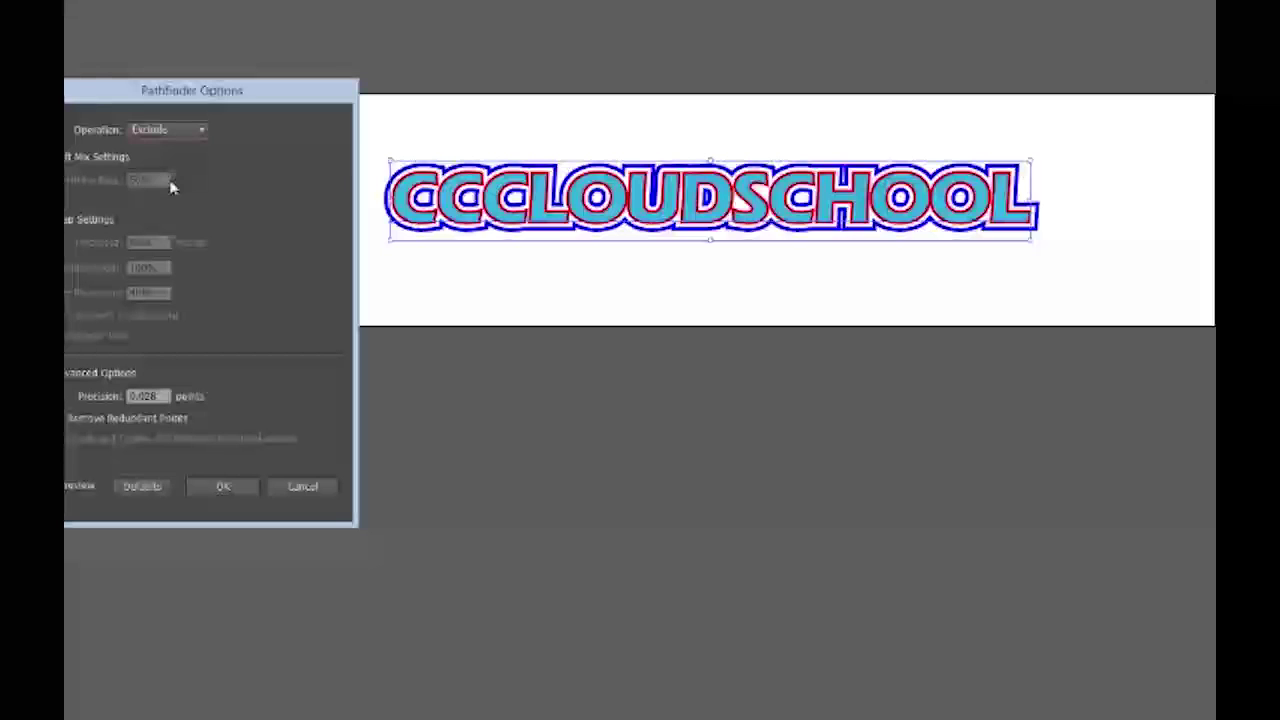
pyautogui.click(204, 130)
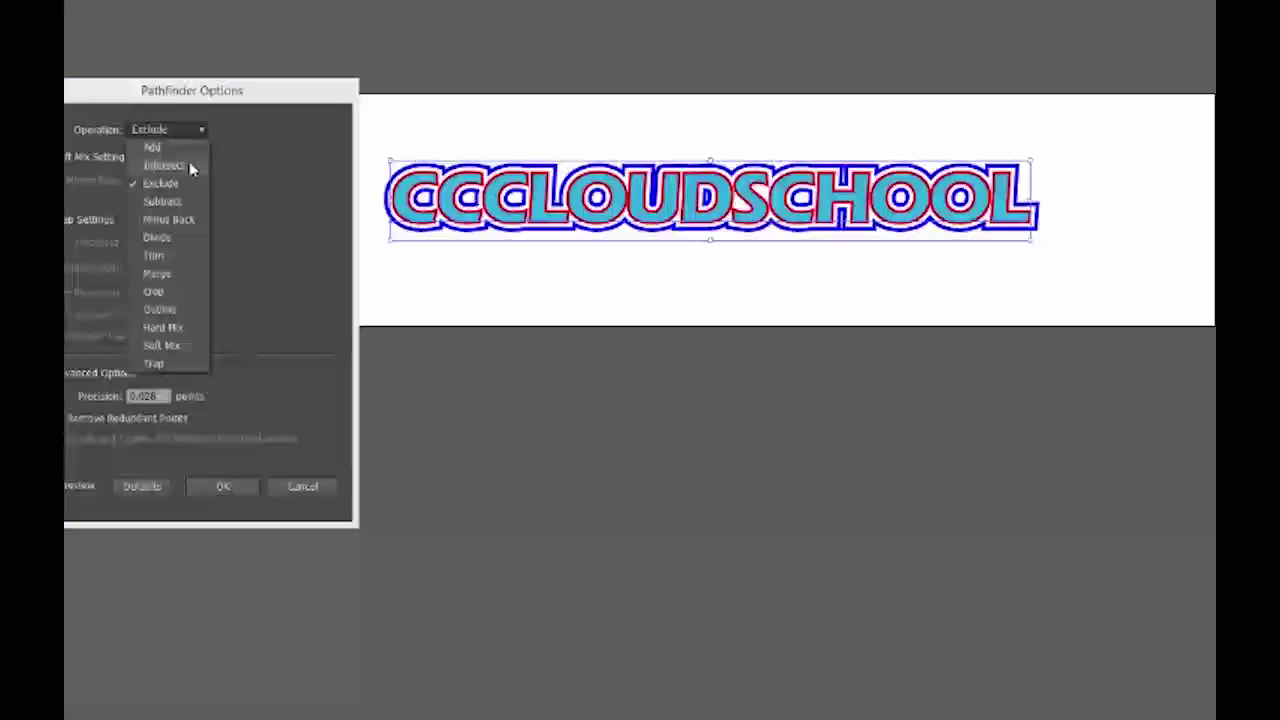
pyautogui.click(168, 203)
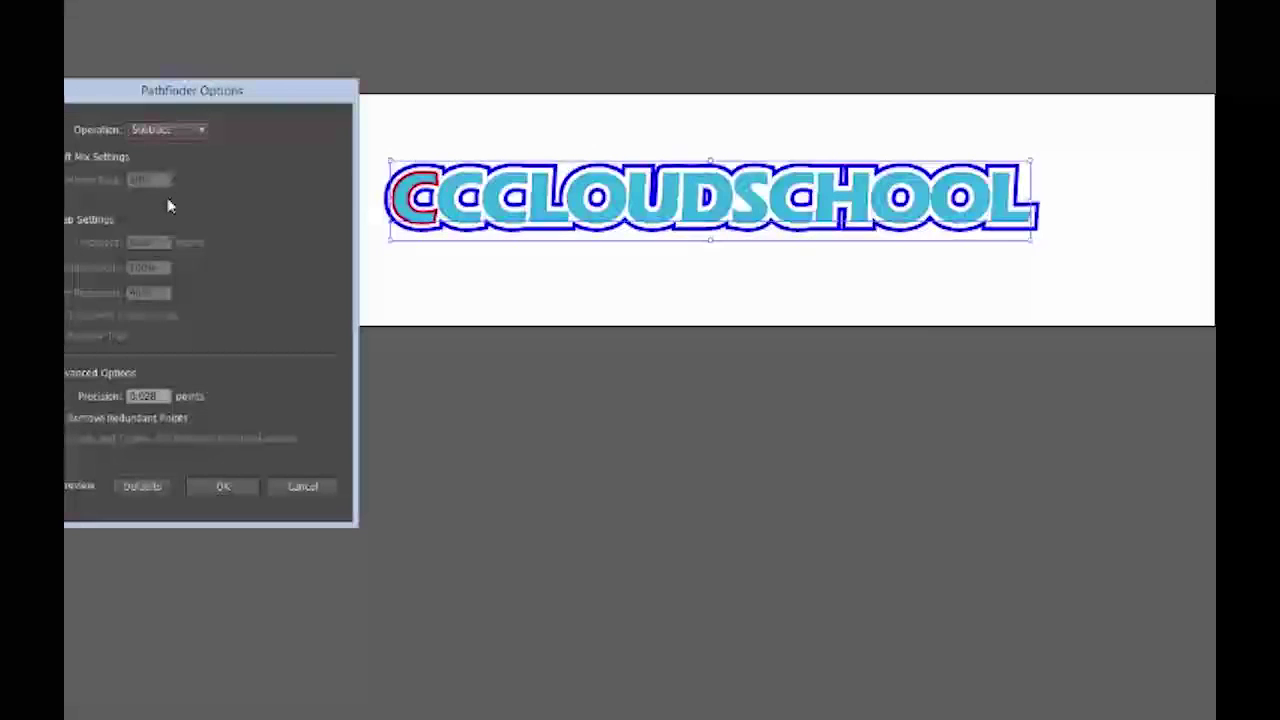
pyautogui.click(202, 127)
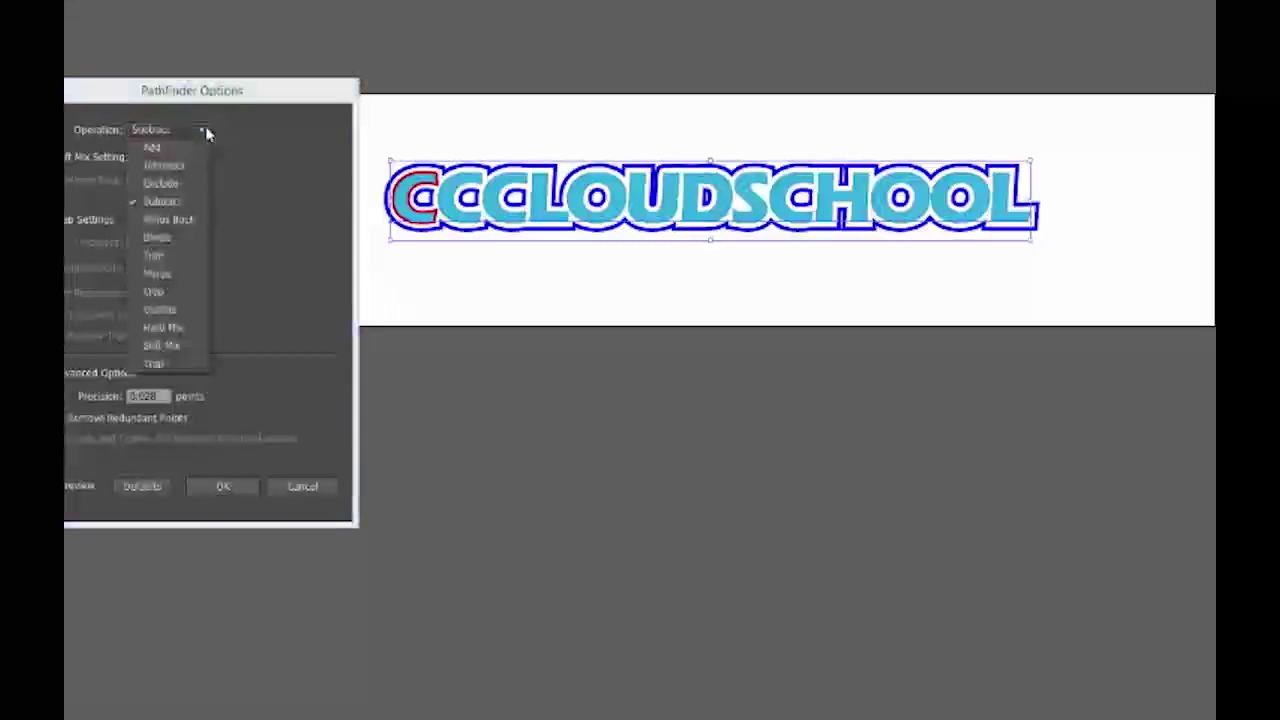
pyautogui.click(162, 240)
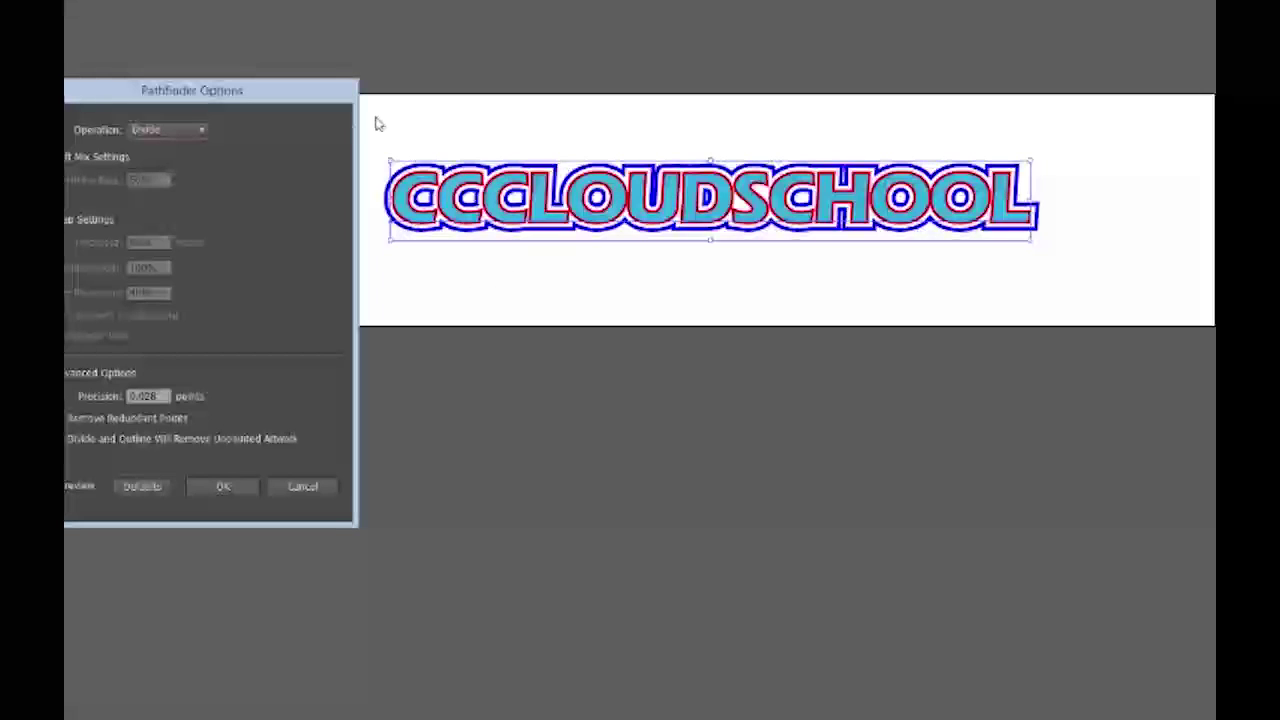
pyautogui.click(229, 489)
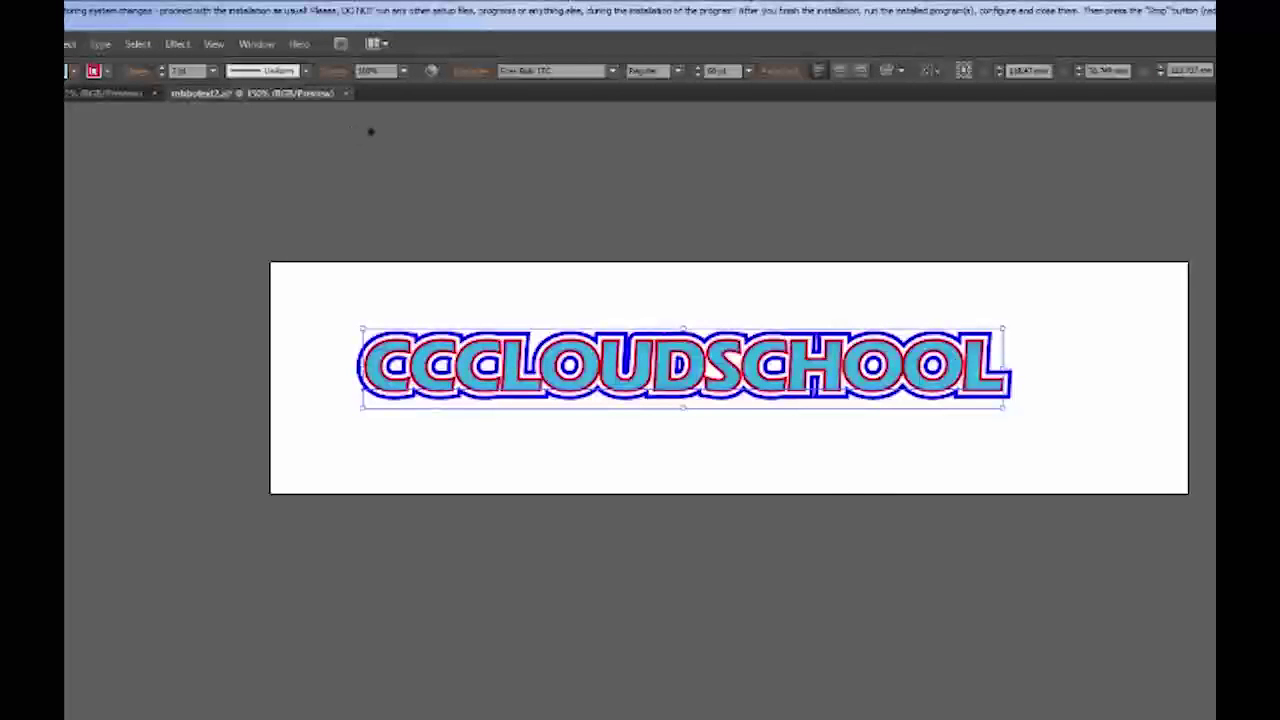
# Try the Forte font on the CCCLOUDSCHOOL text and return it to Eras Bold ITC
pyautogui.click(612, 71)
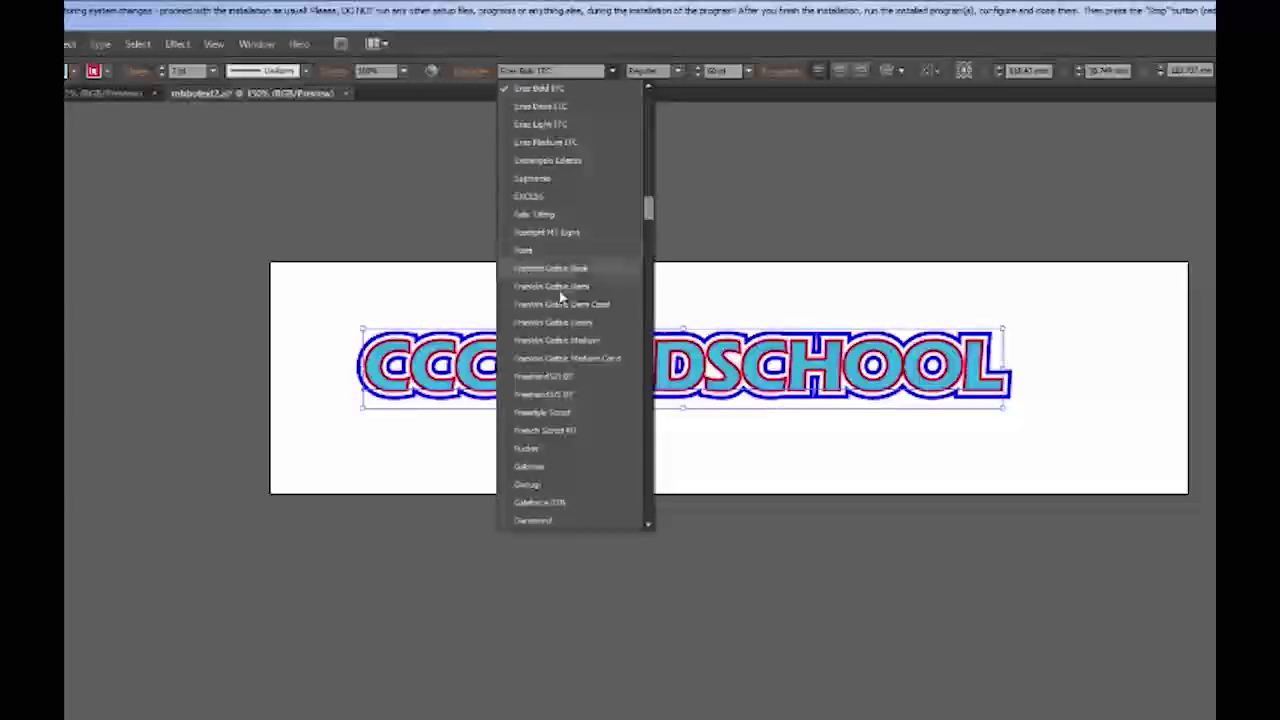
pyautogui.click(533, 250)
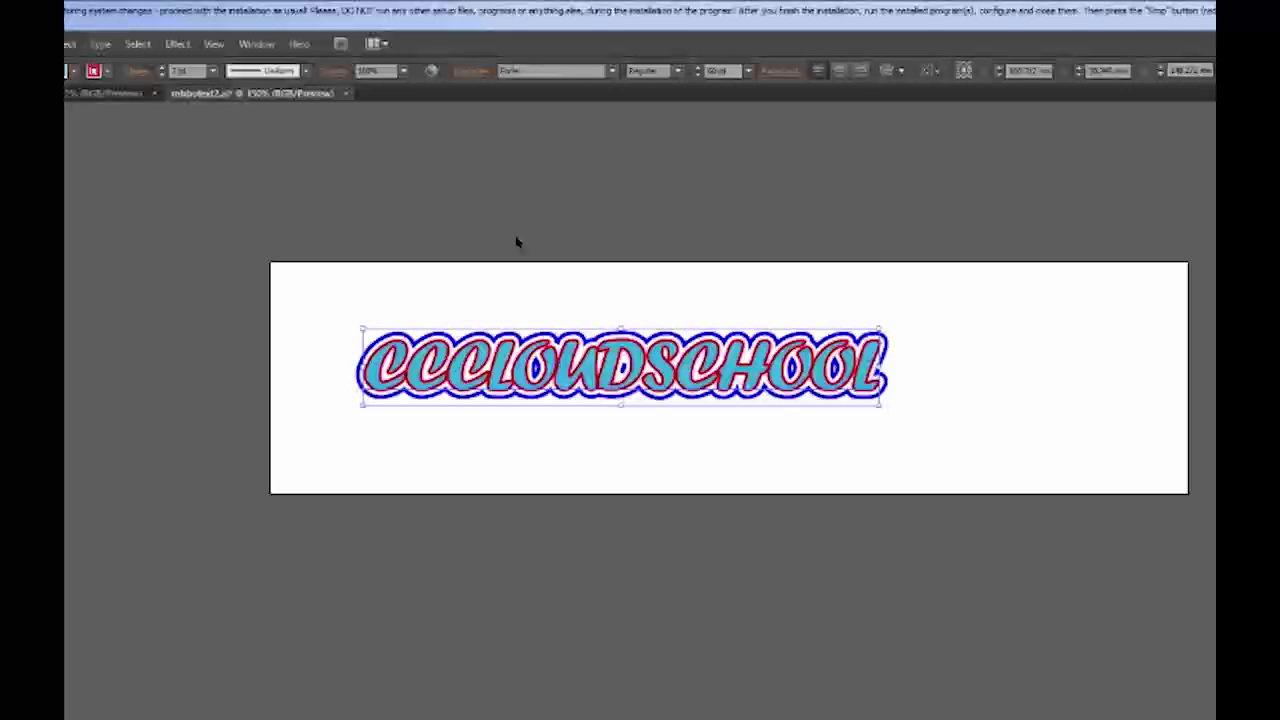
pyautogui.press('Up')
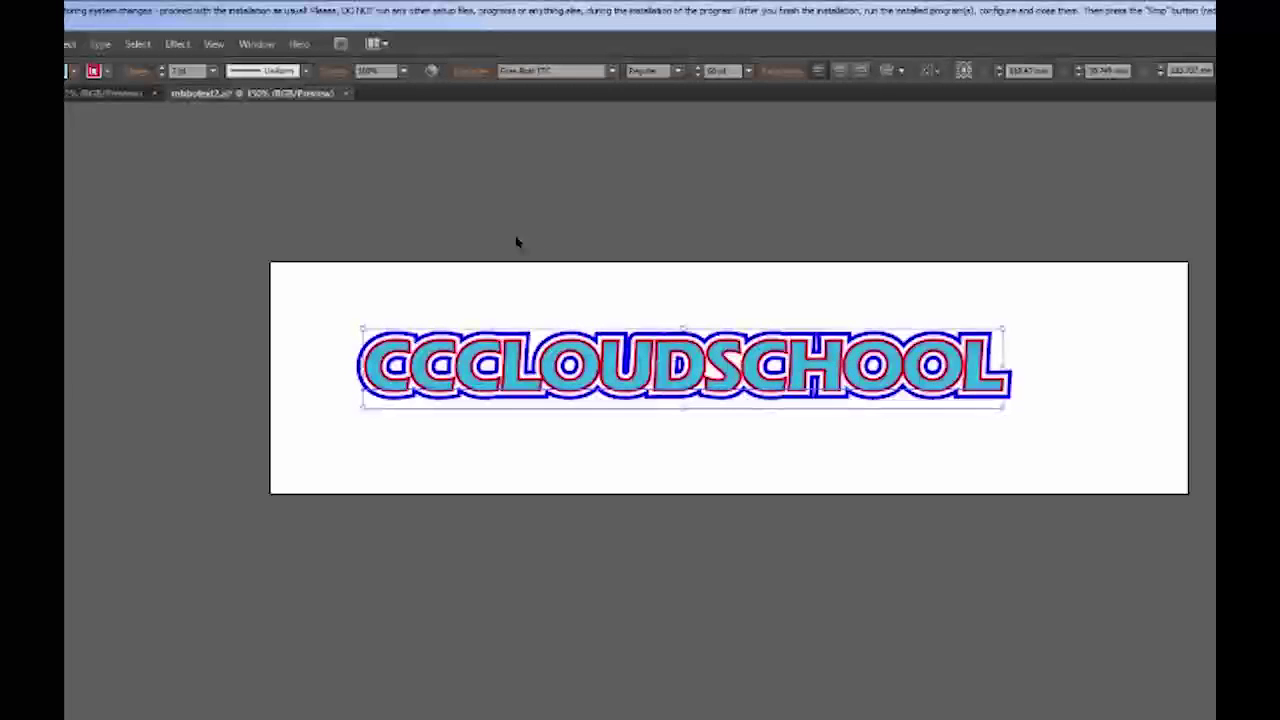